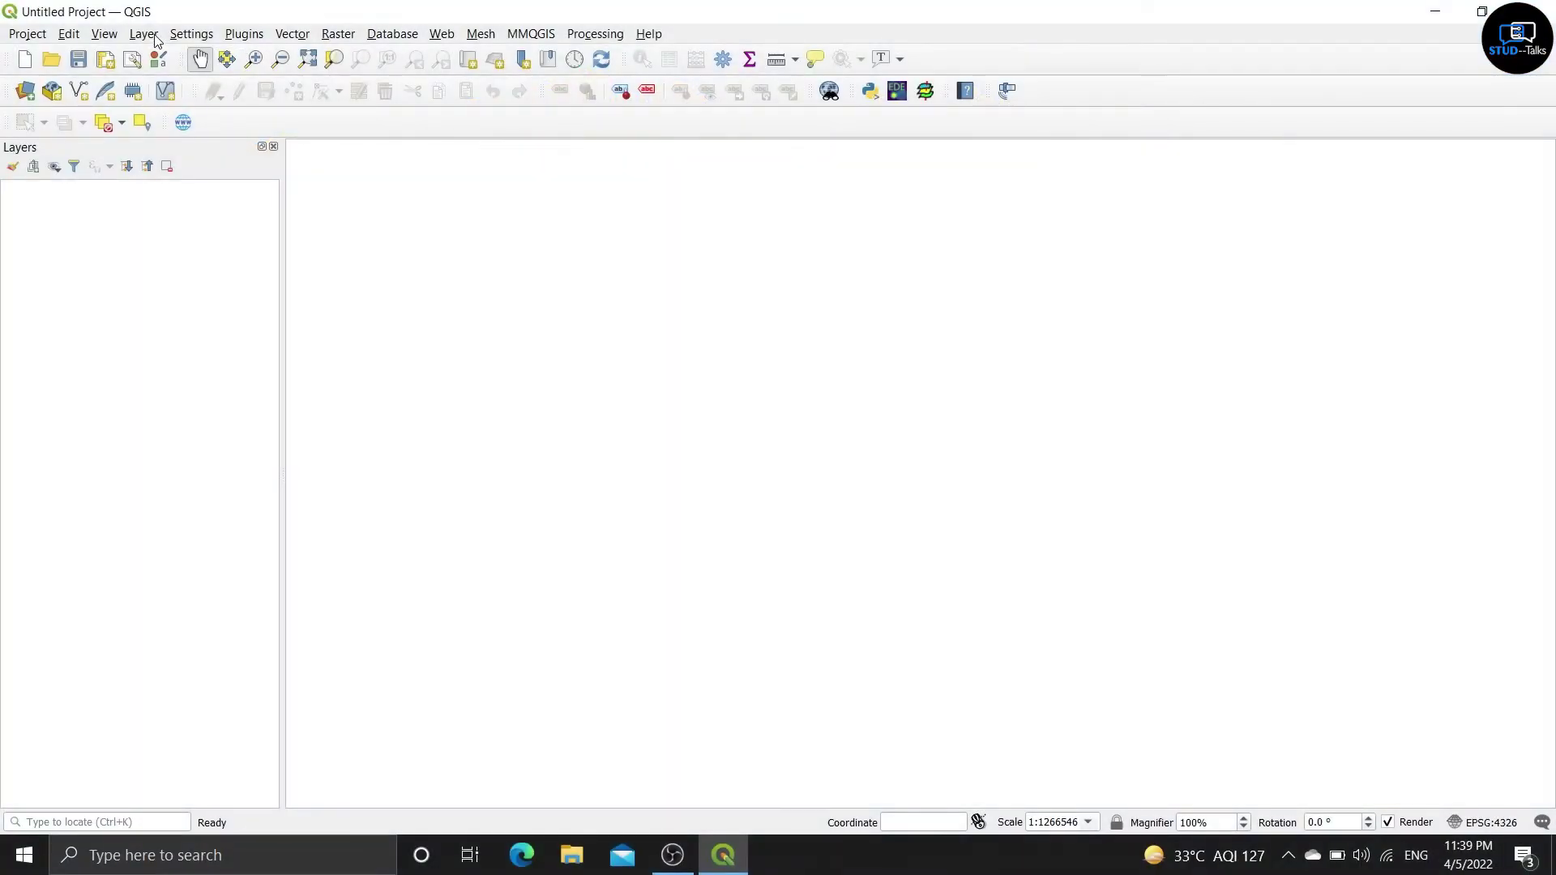
Step: Open the Add Vector Layer dialog and browse for a dataset file
left_click(149, 35)
mouse_move(351, 107)
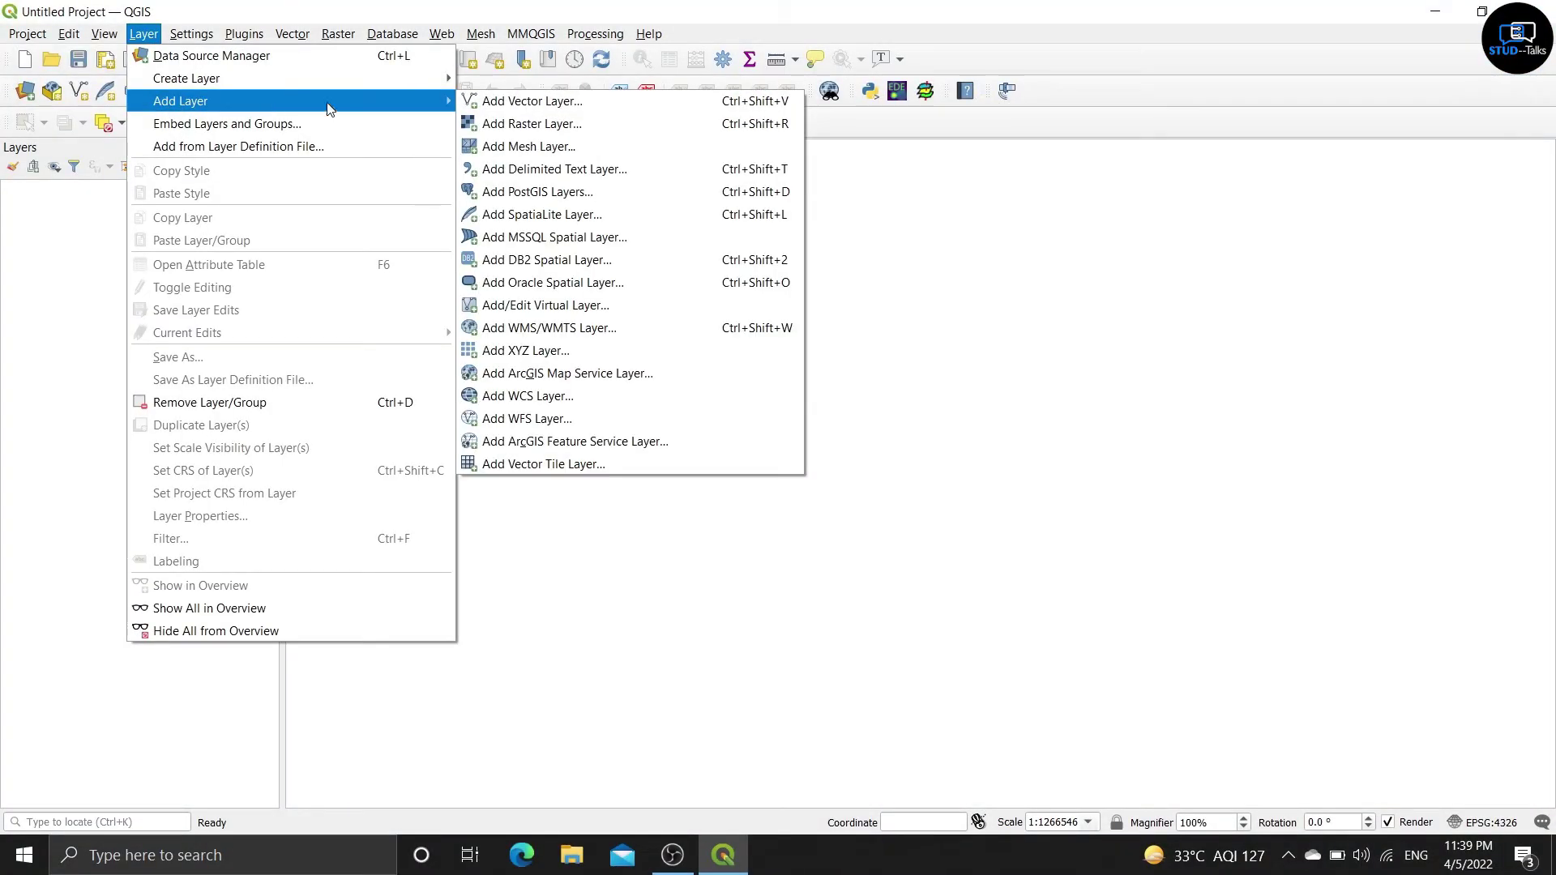
left_click(521, 106)
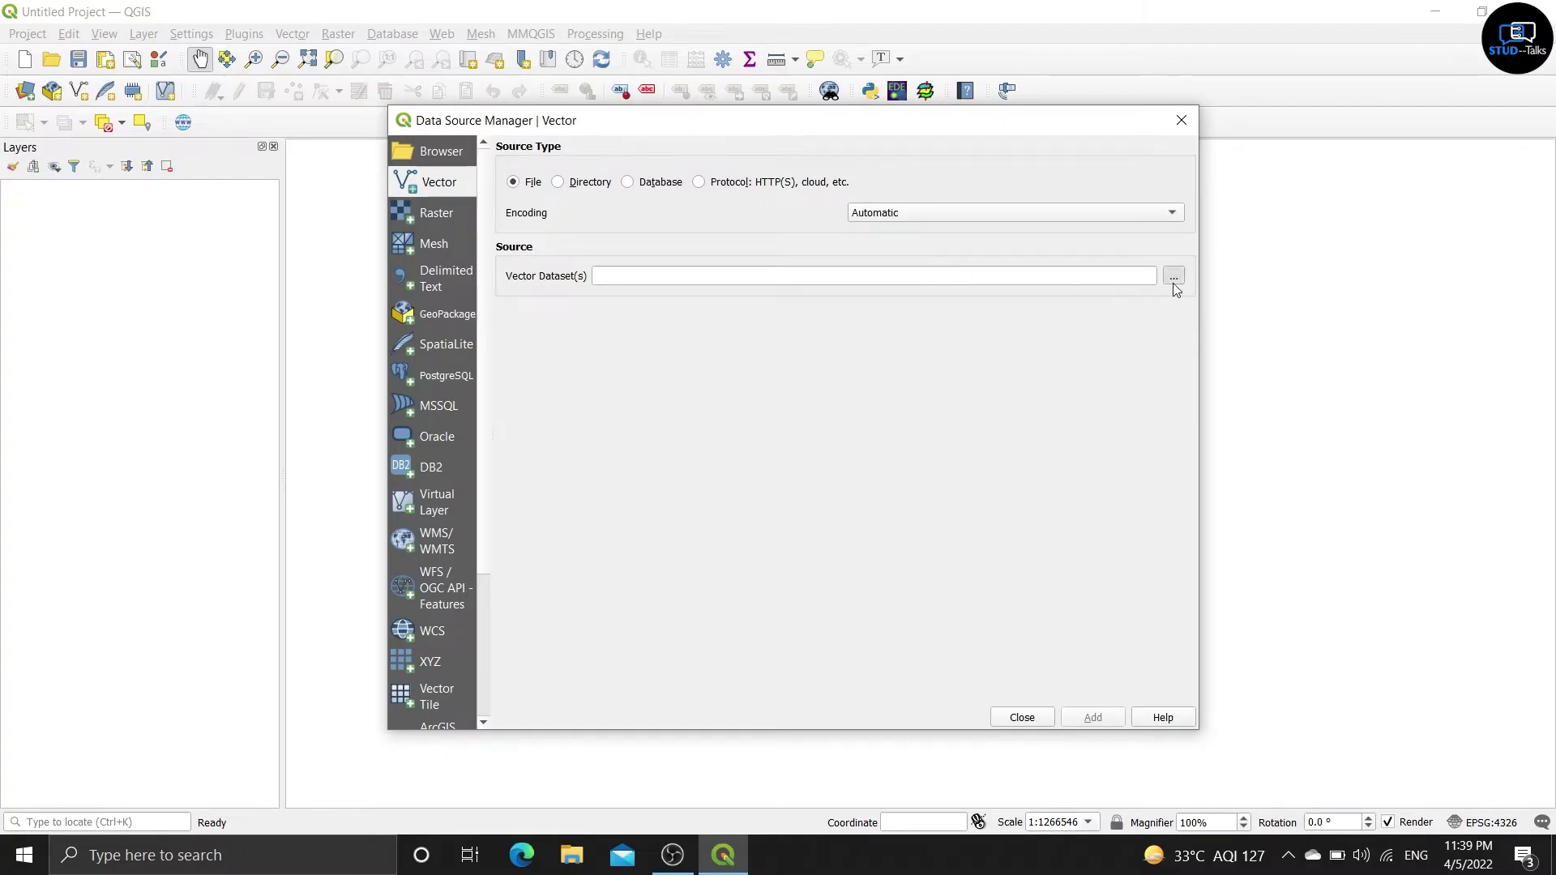
left_click(1174, 276)
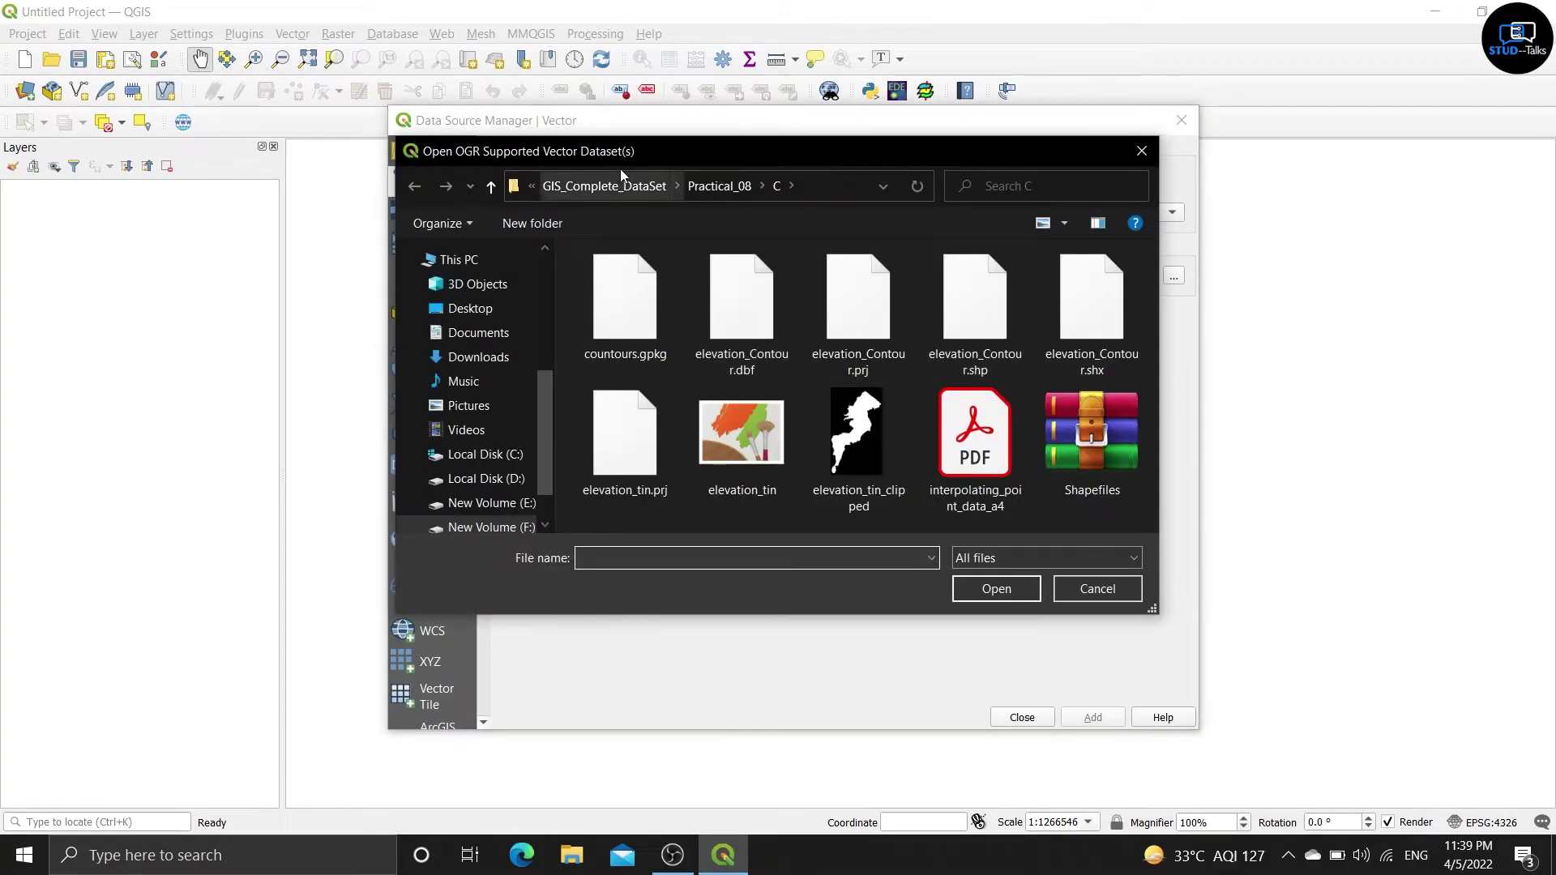
Step: Pick ne_10m_populated_places_simple.zip in Practical_04\A and add only its .shp layer
left_click(616, 185)
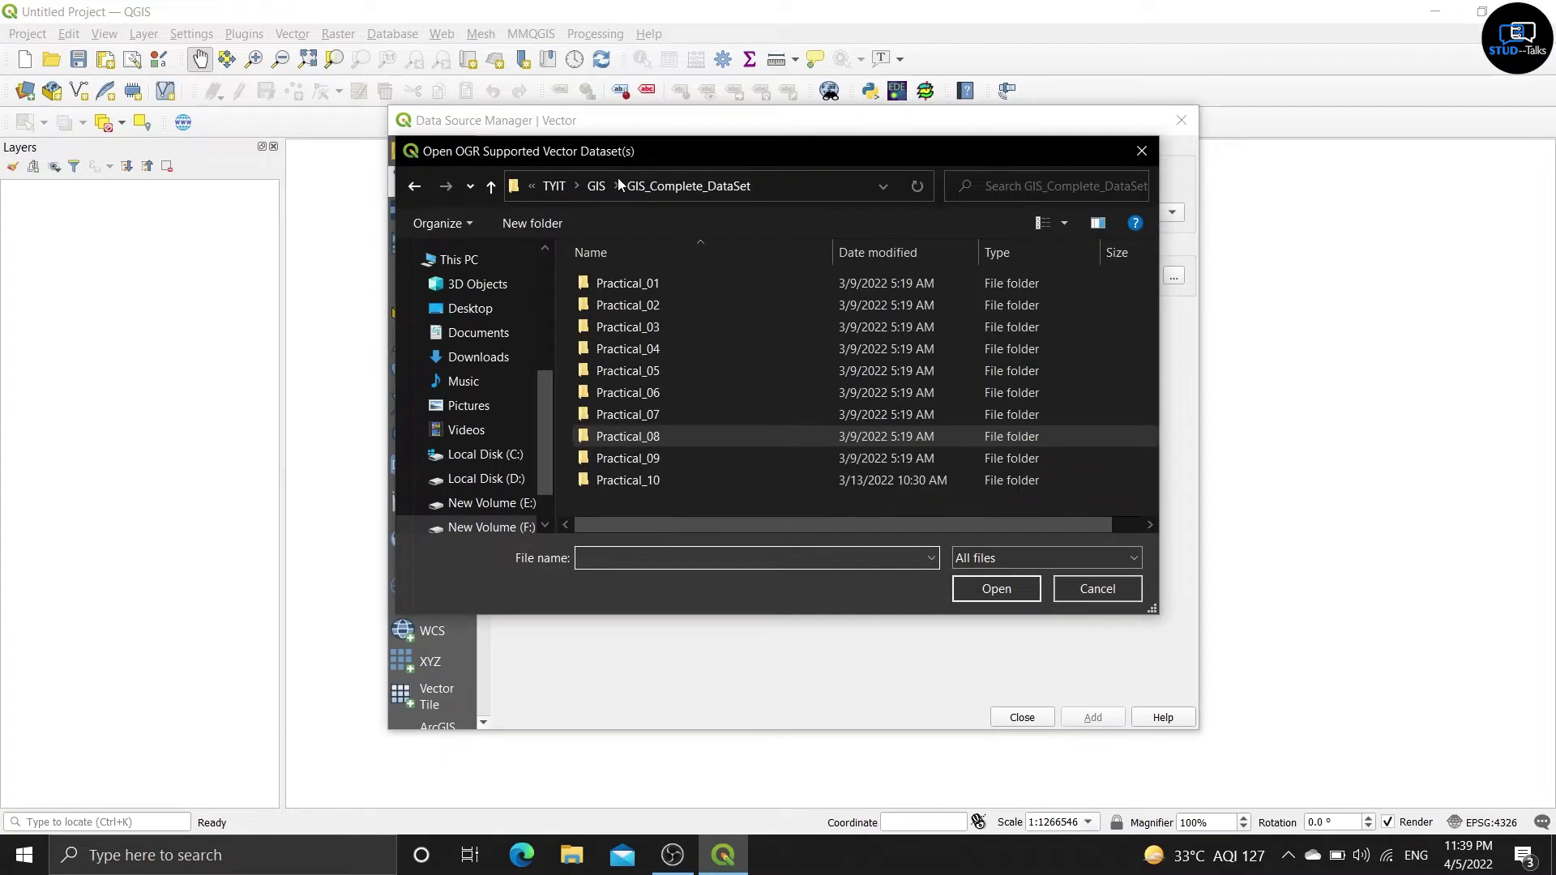
double_click(642, 349)
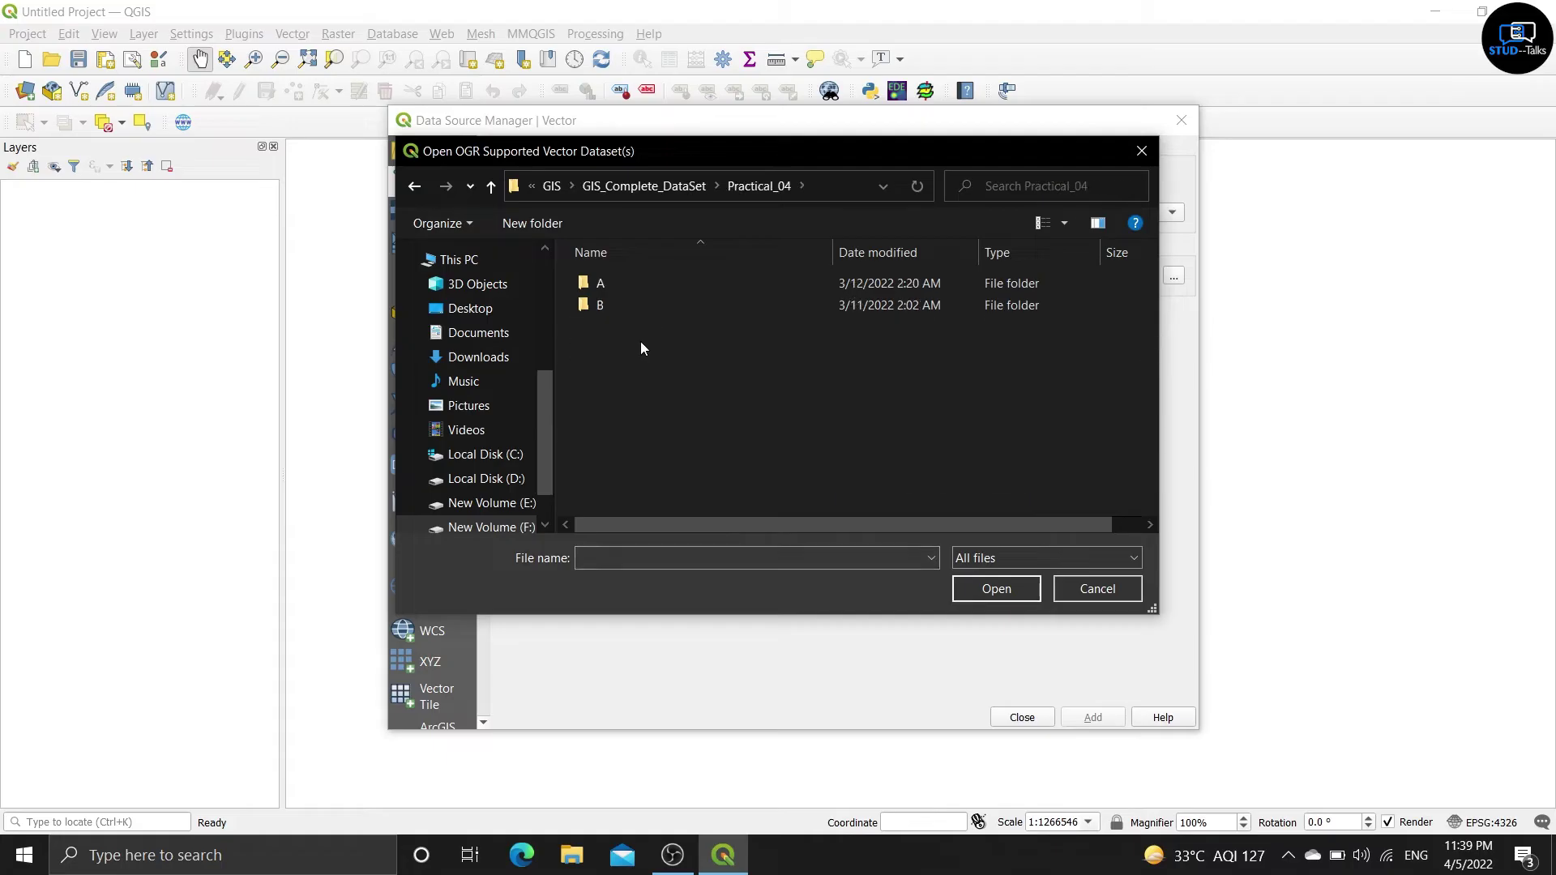
double_click(649, 285)
scroll(762, 330, "down", 2)
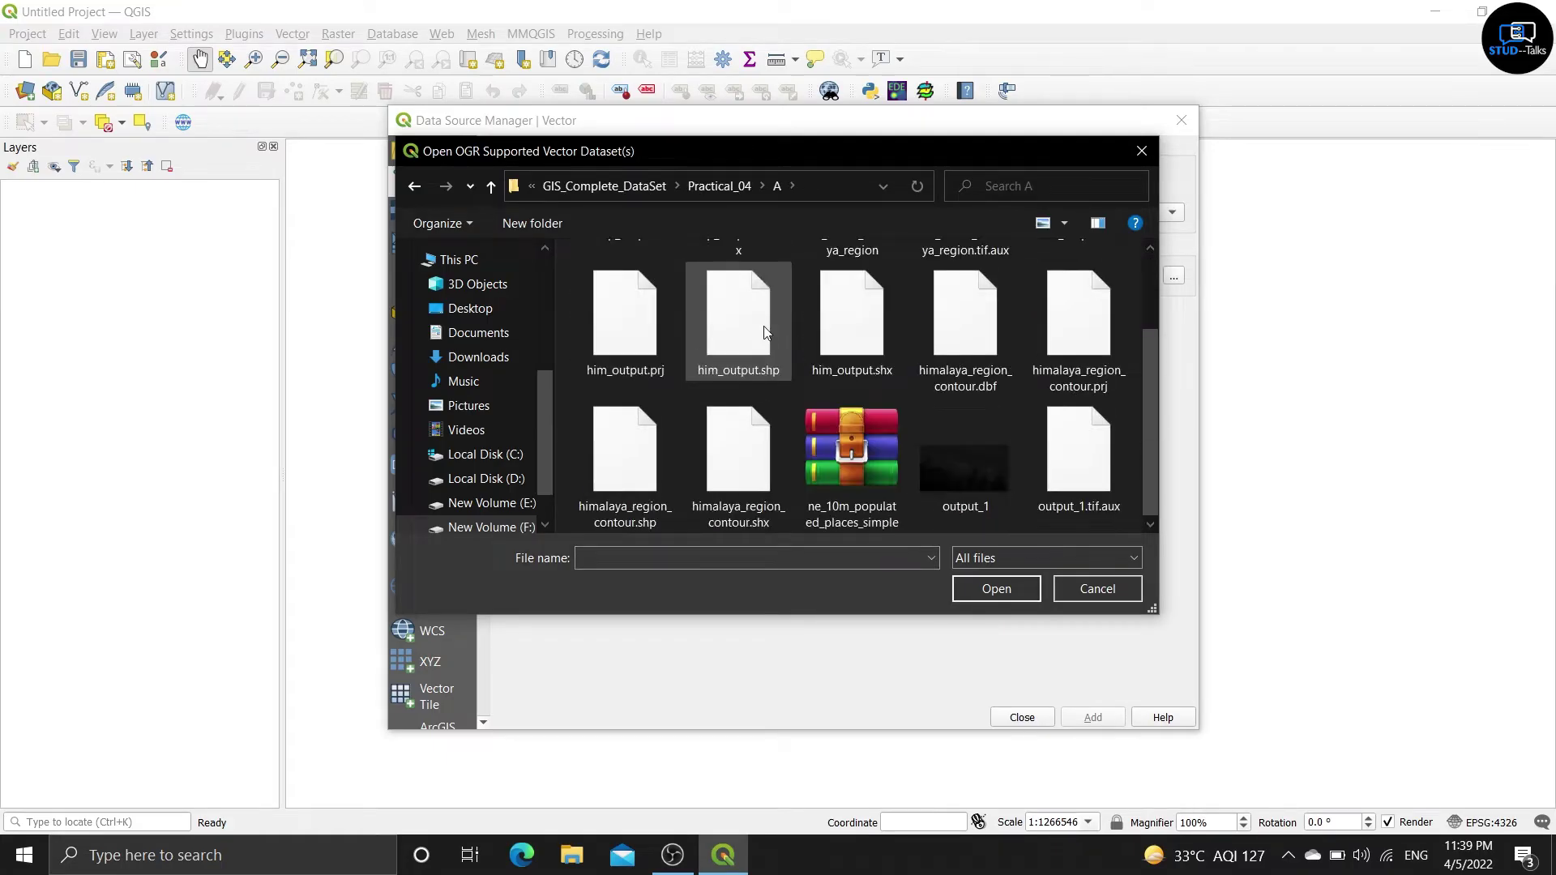
left_click(848, 472)
left_click(970, 589)
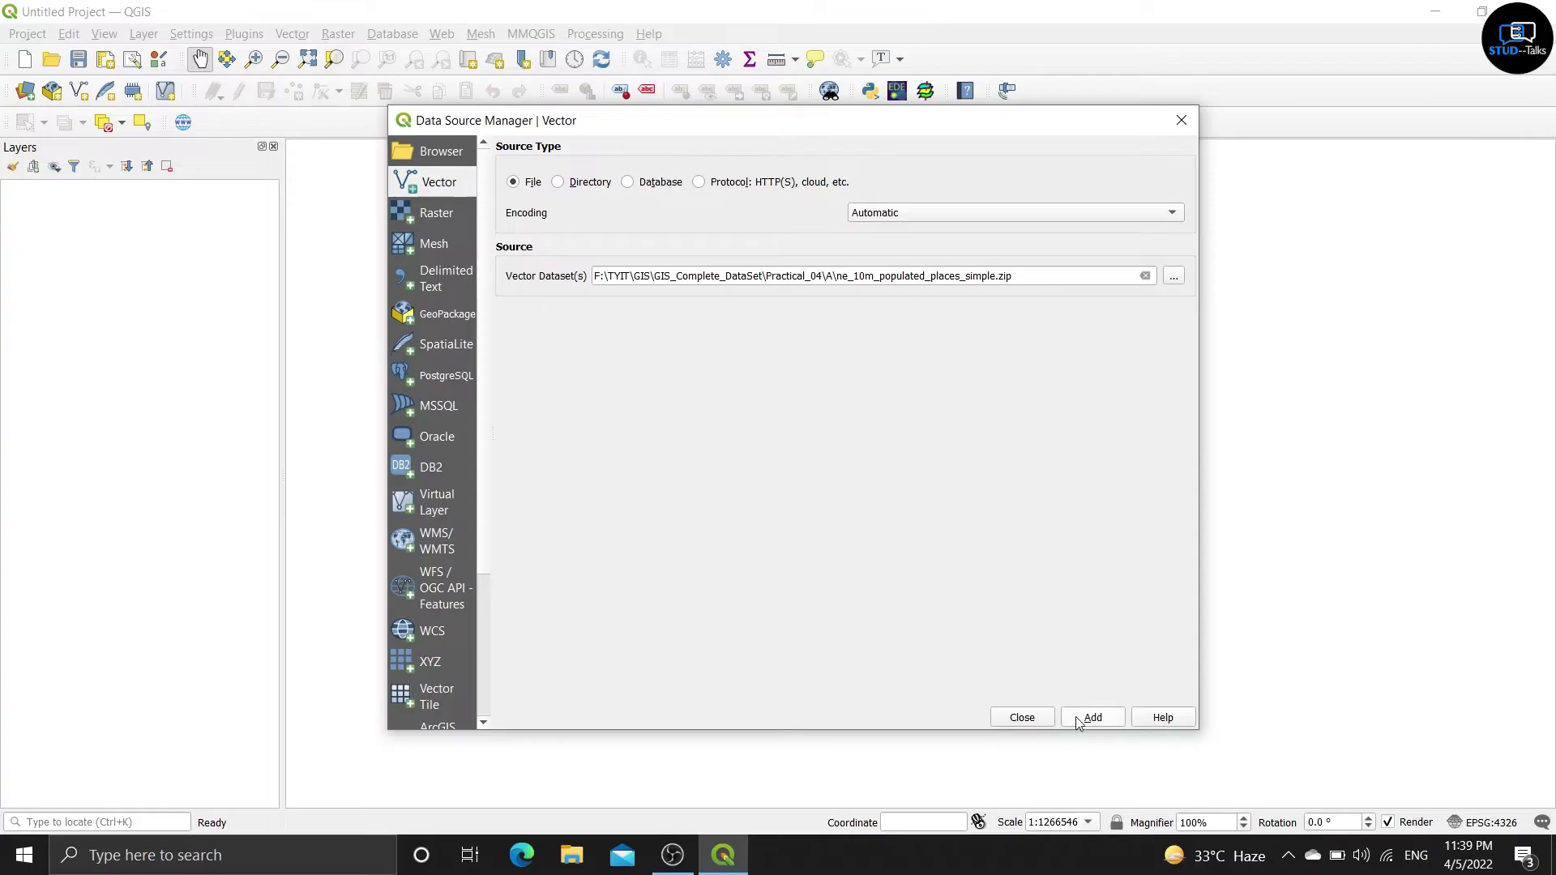
left_click(1079, 723)
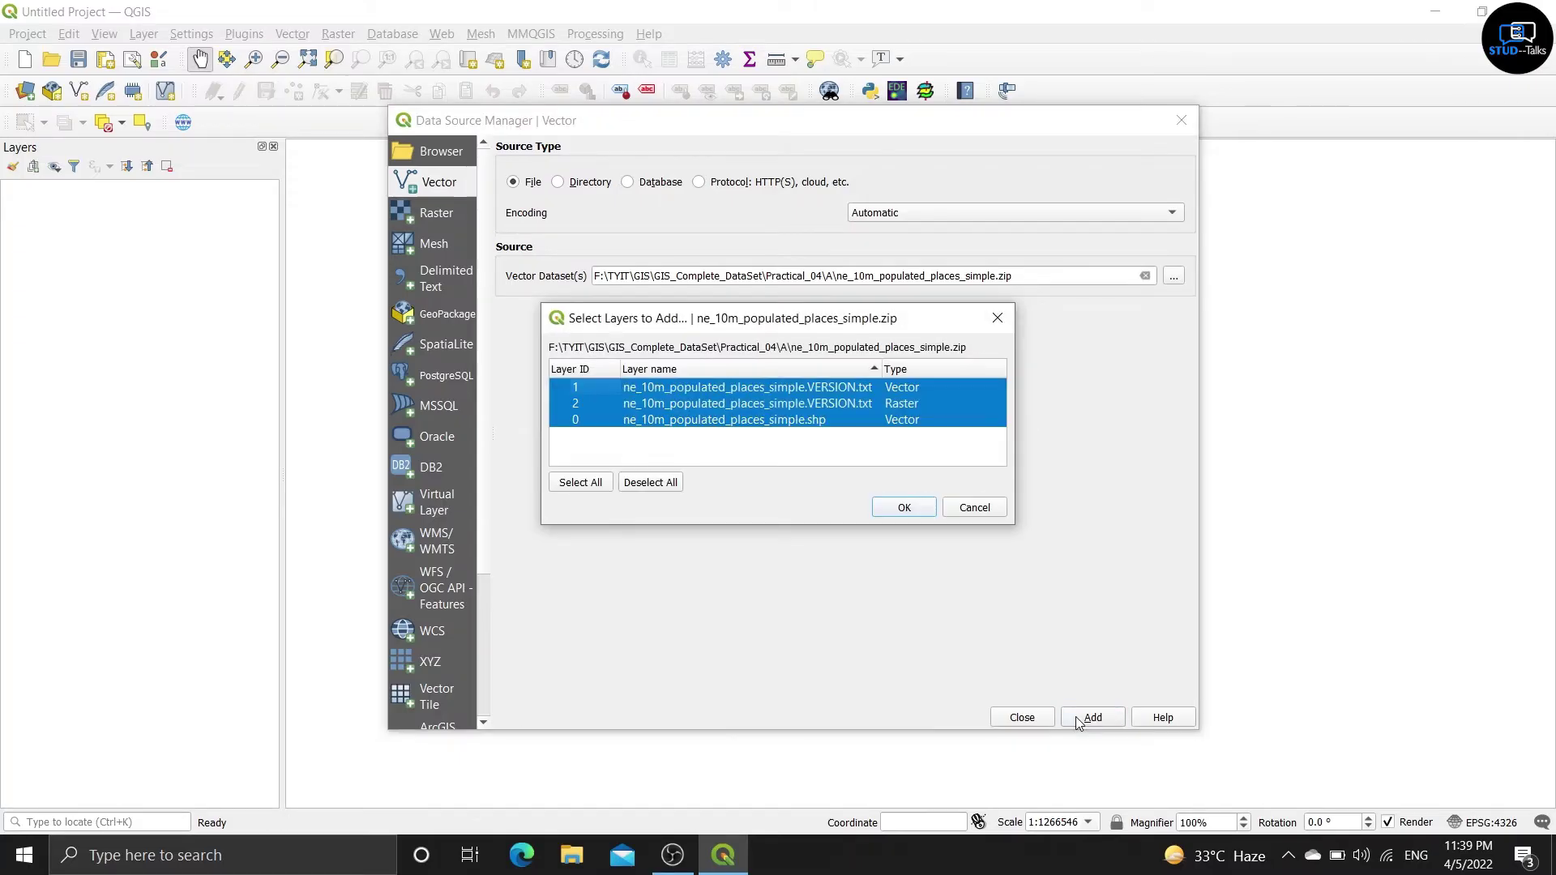
left_click(799, 423)
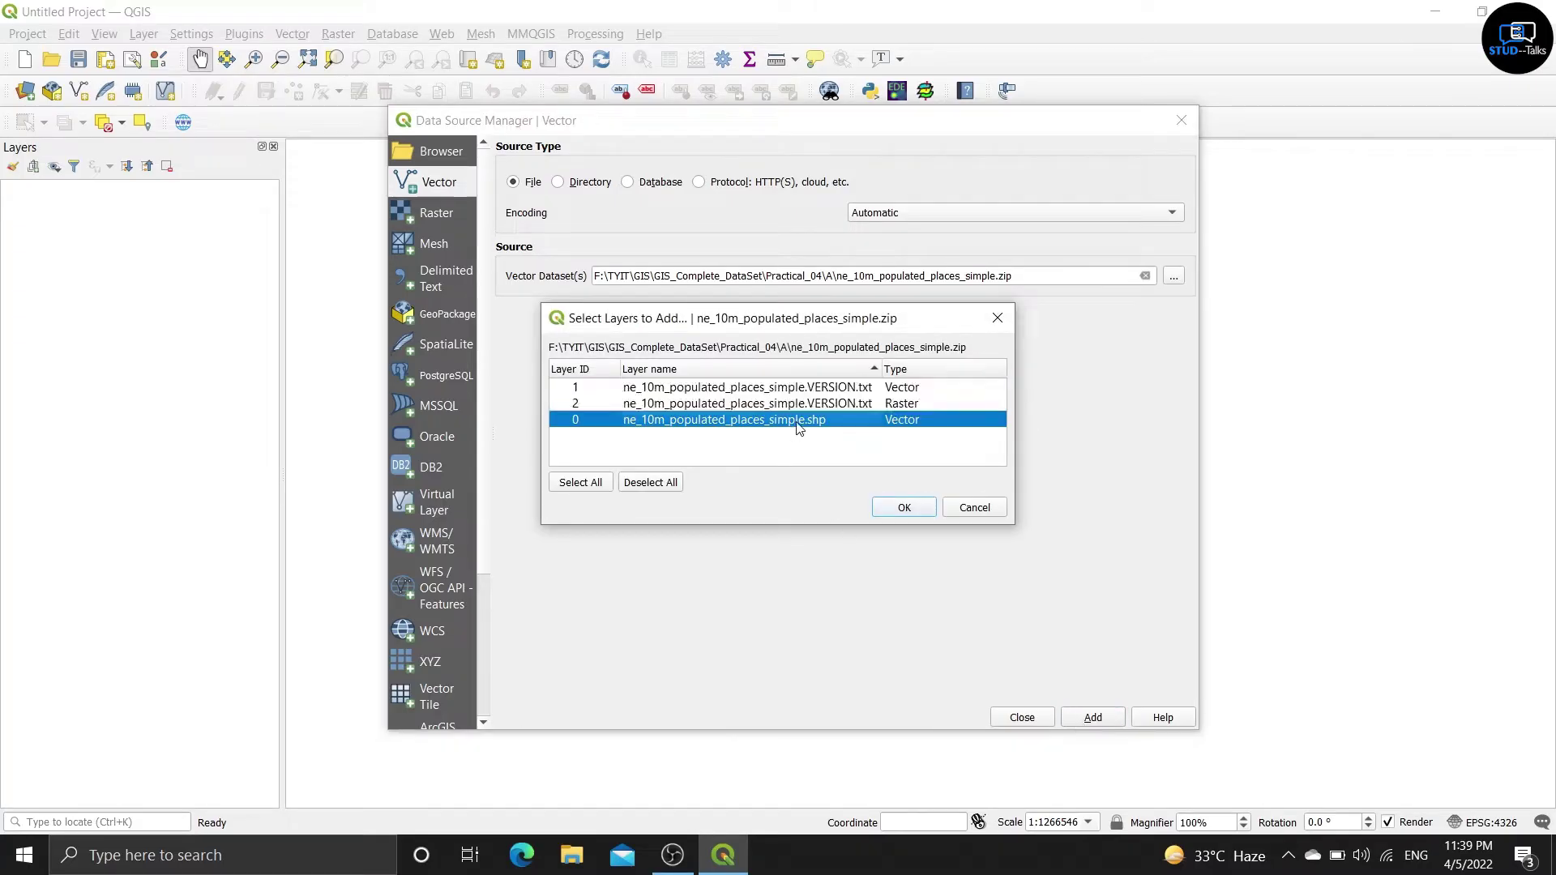
left_click(905, 508)
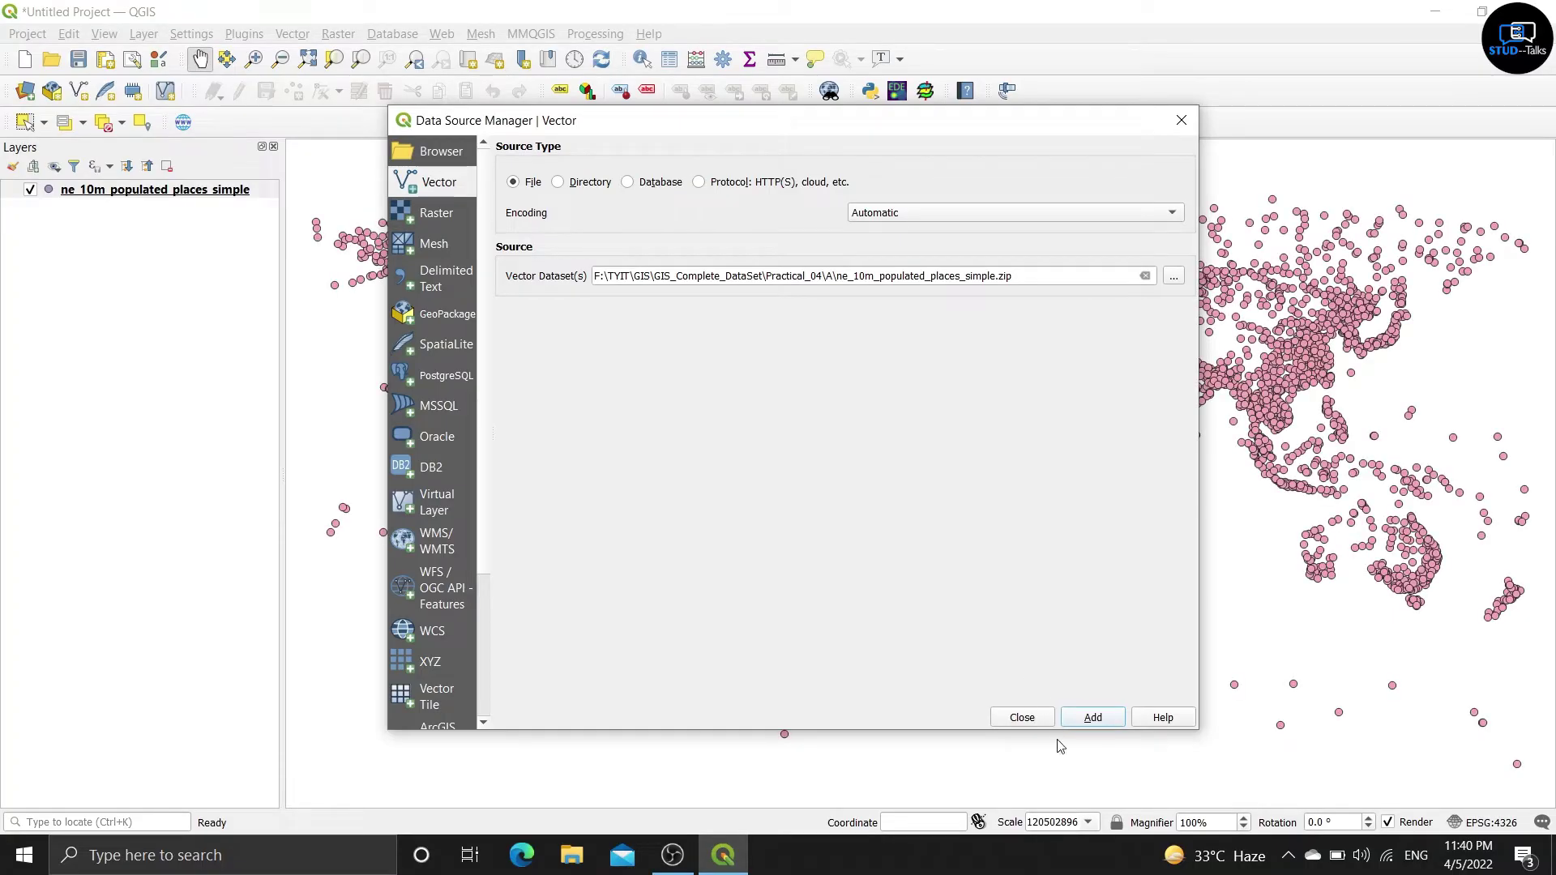
Step: Open the populated places attribute table in a restored window scrolled to pop_max and pop_min
left_click(1020, 721)
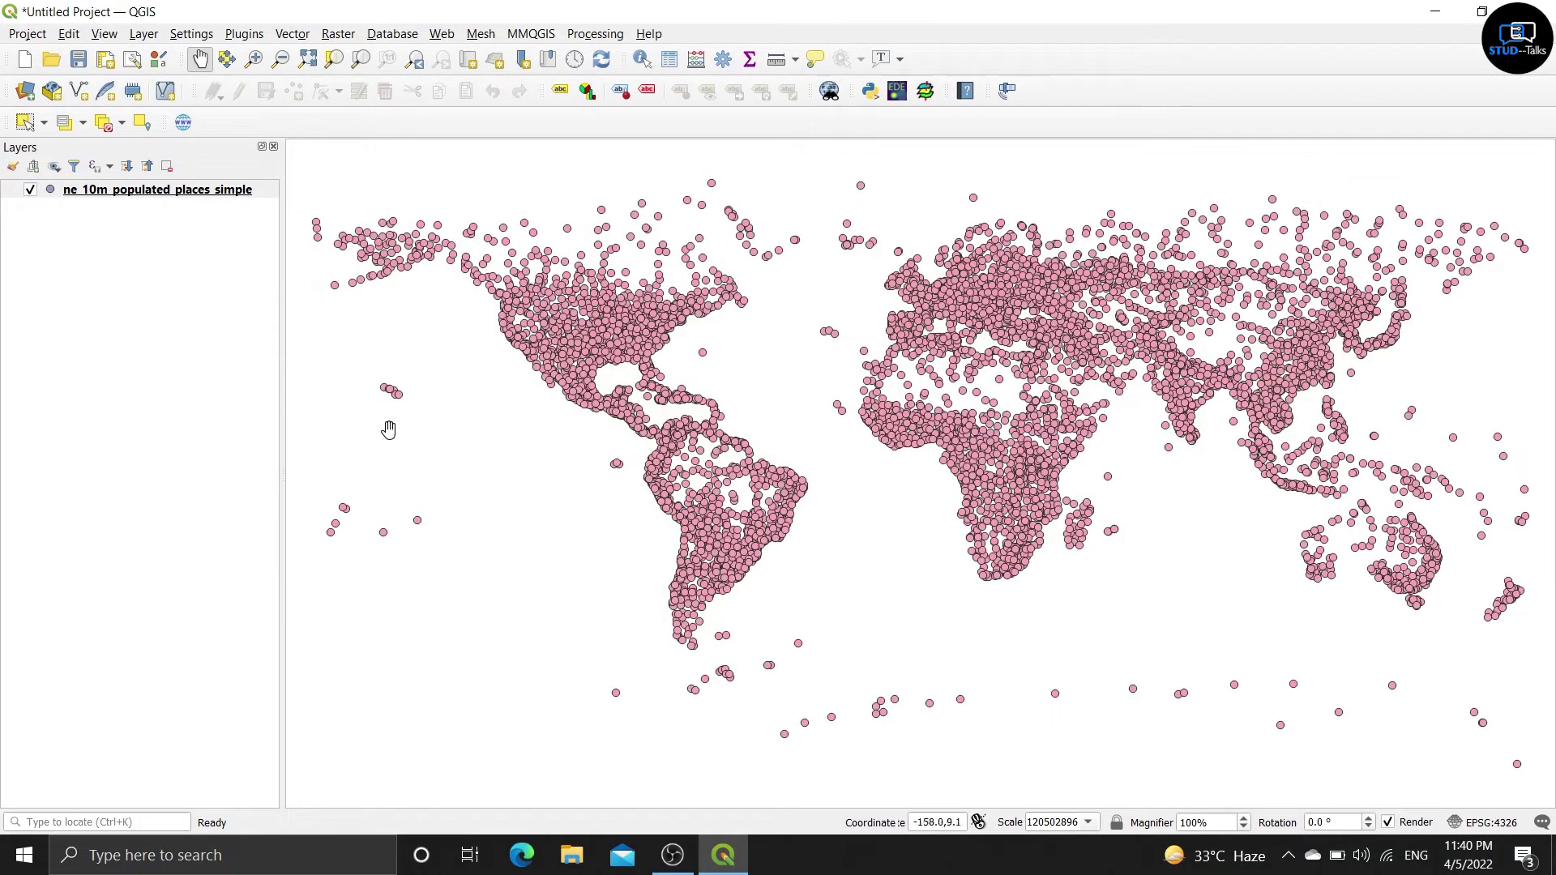
right_click(209, 194)
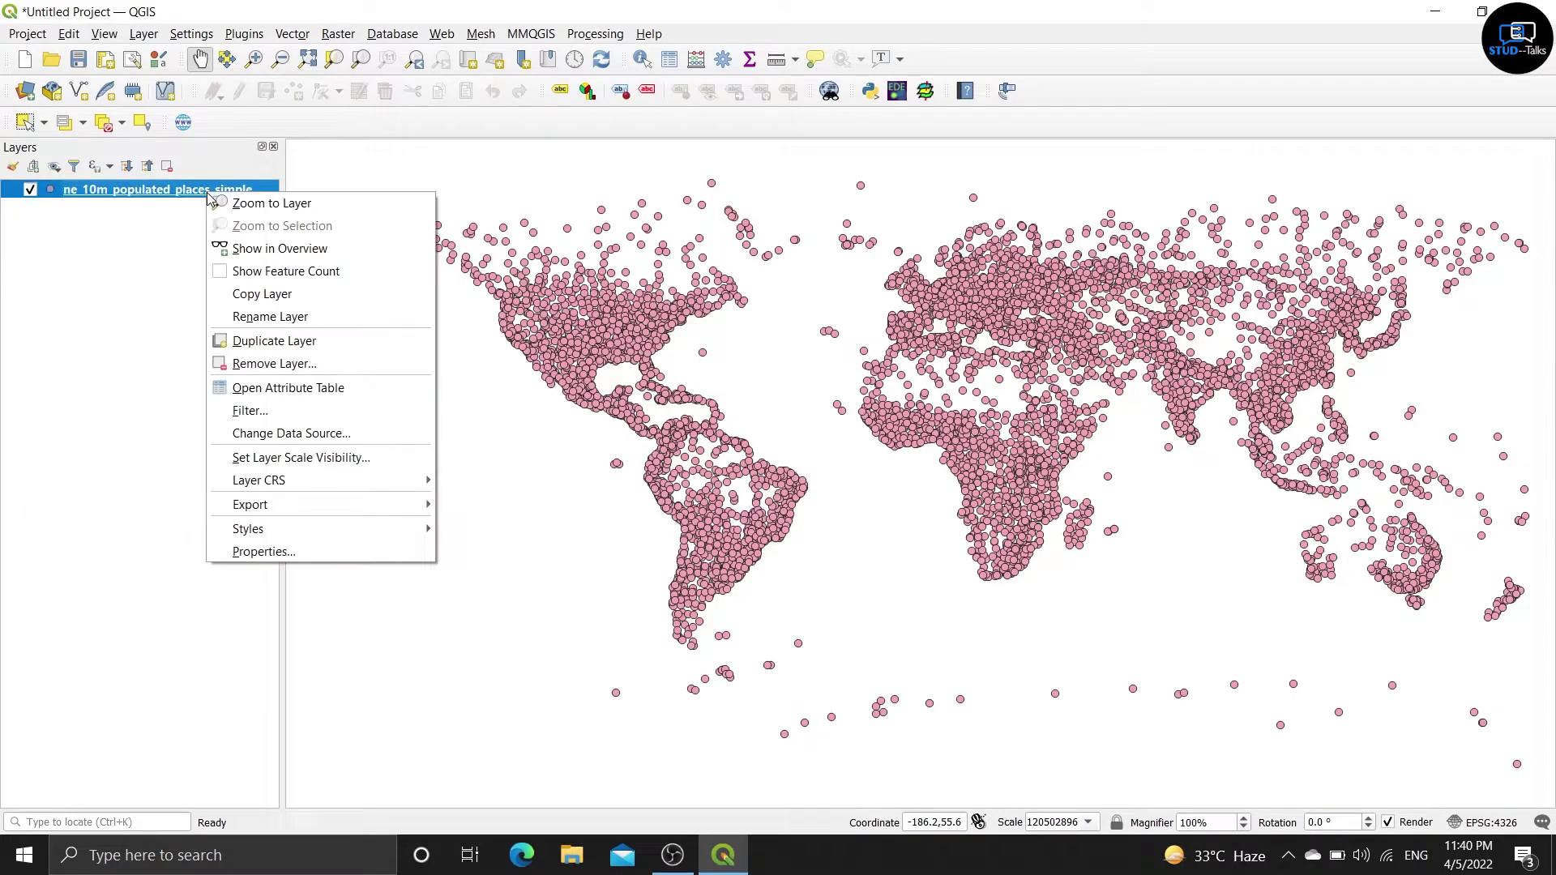
left_click(309, 396)
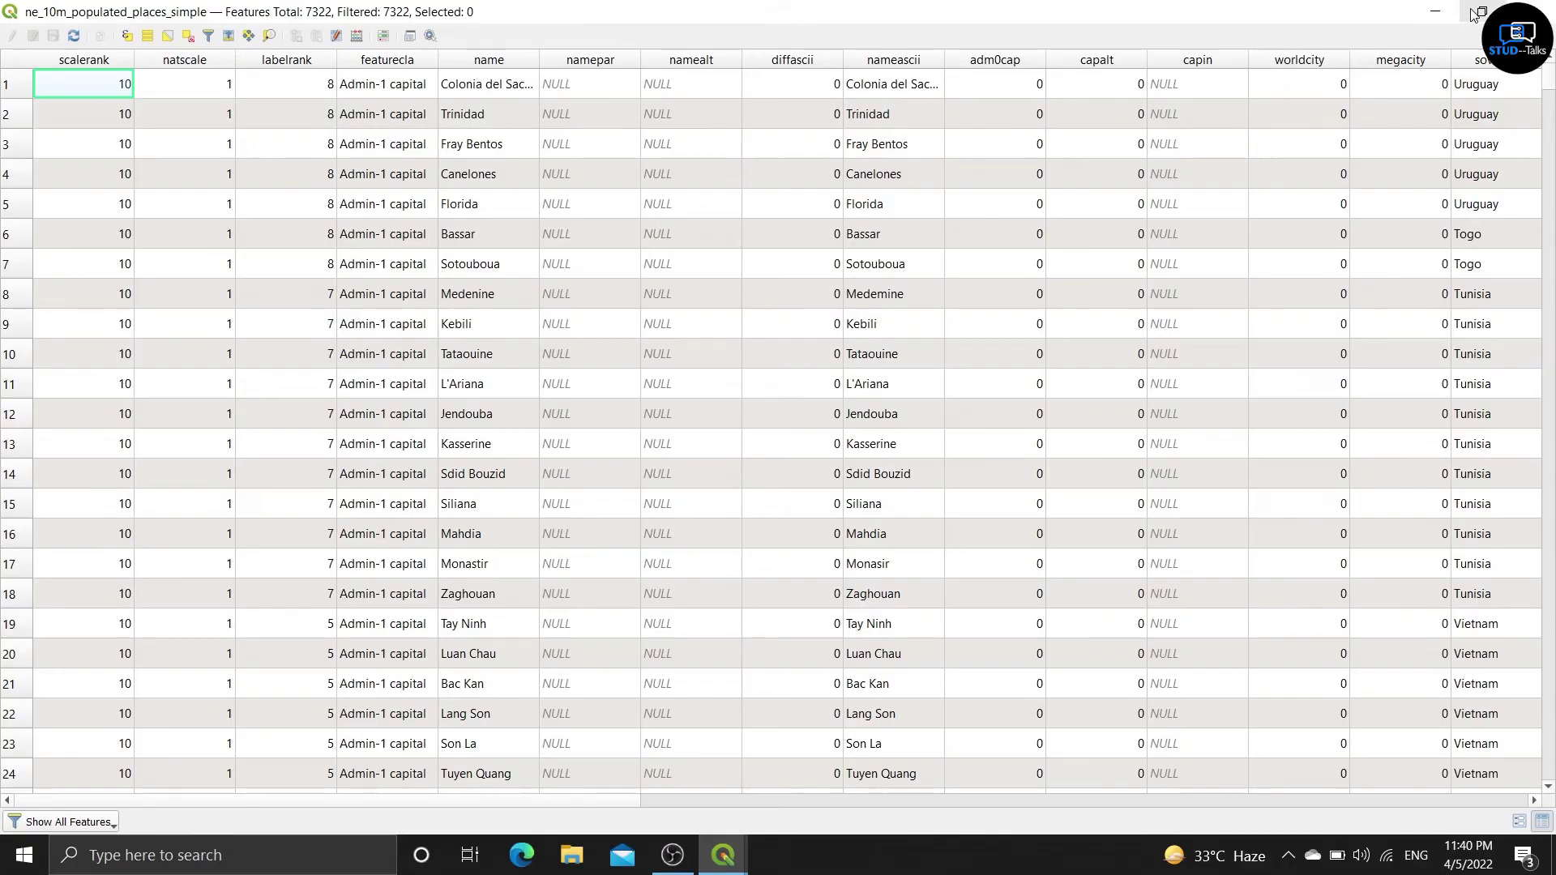
left_click(1475, 13)
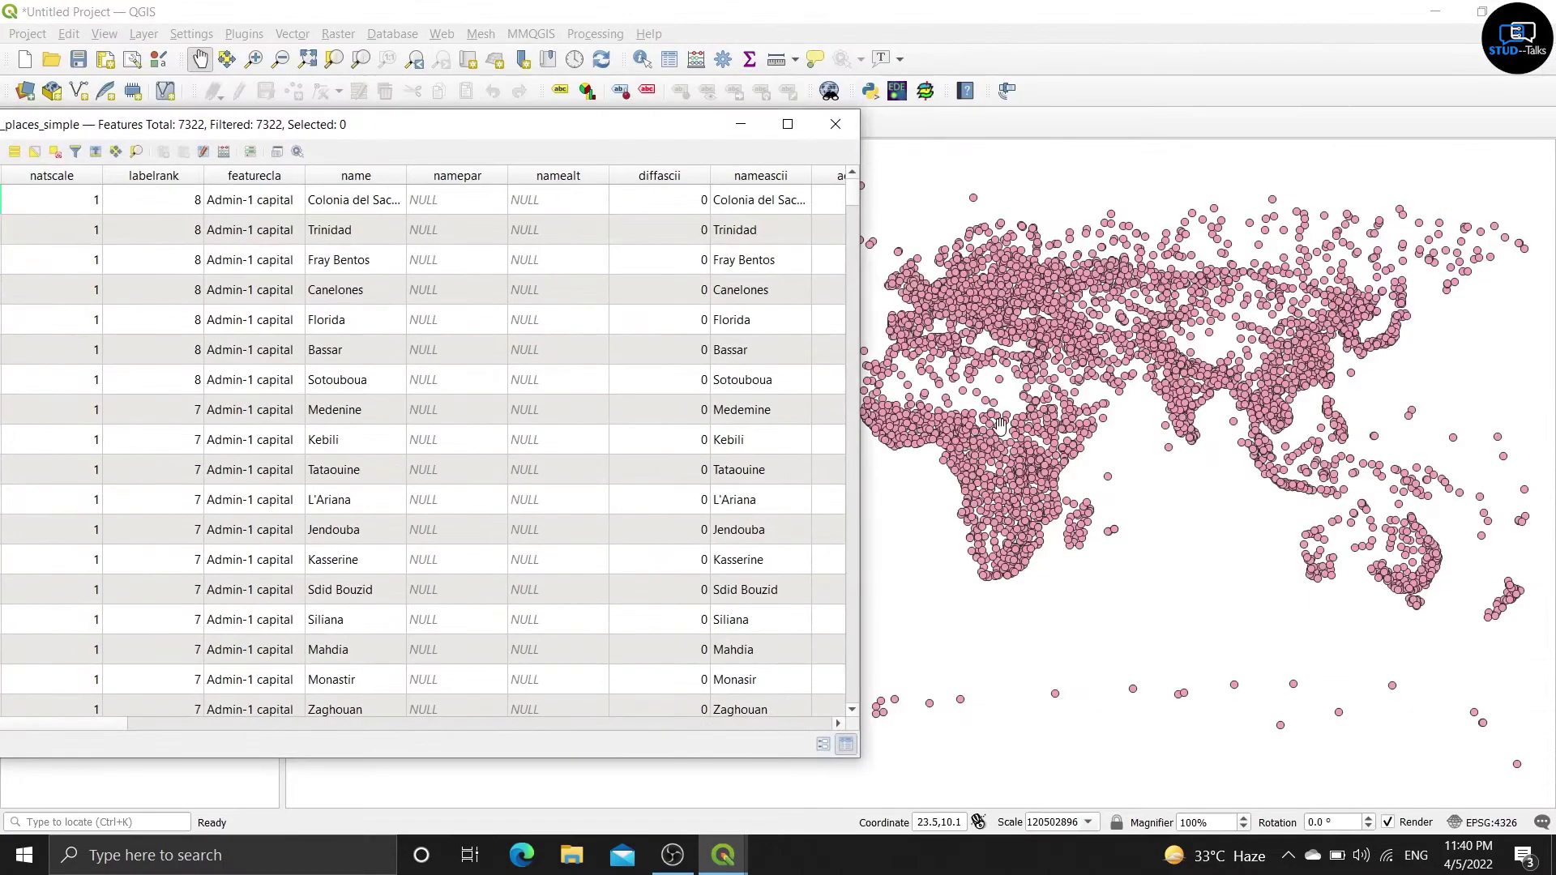
left_click_drag(531, 127, 770, 80)
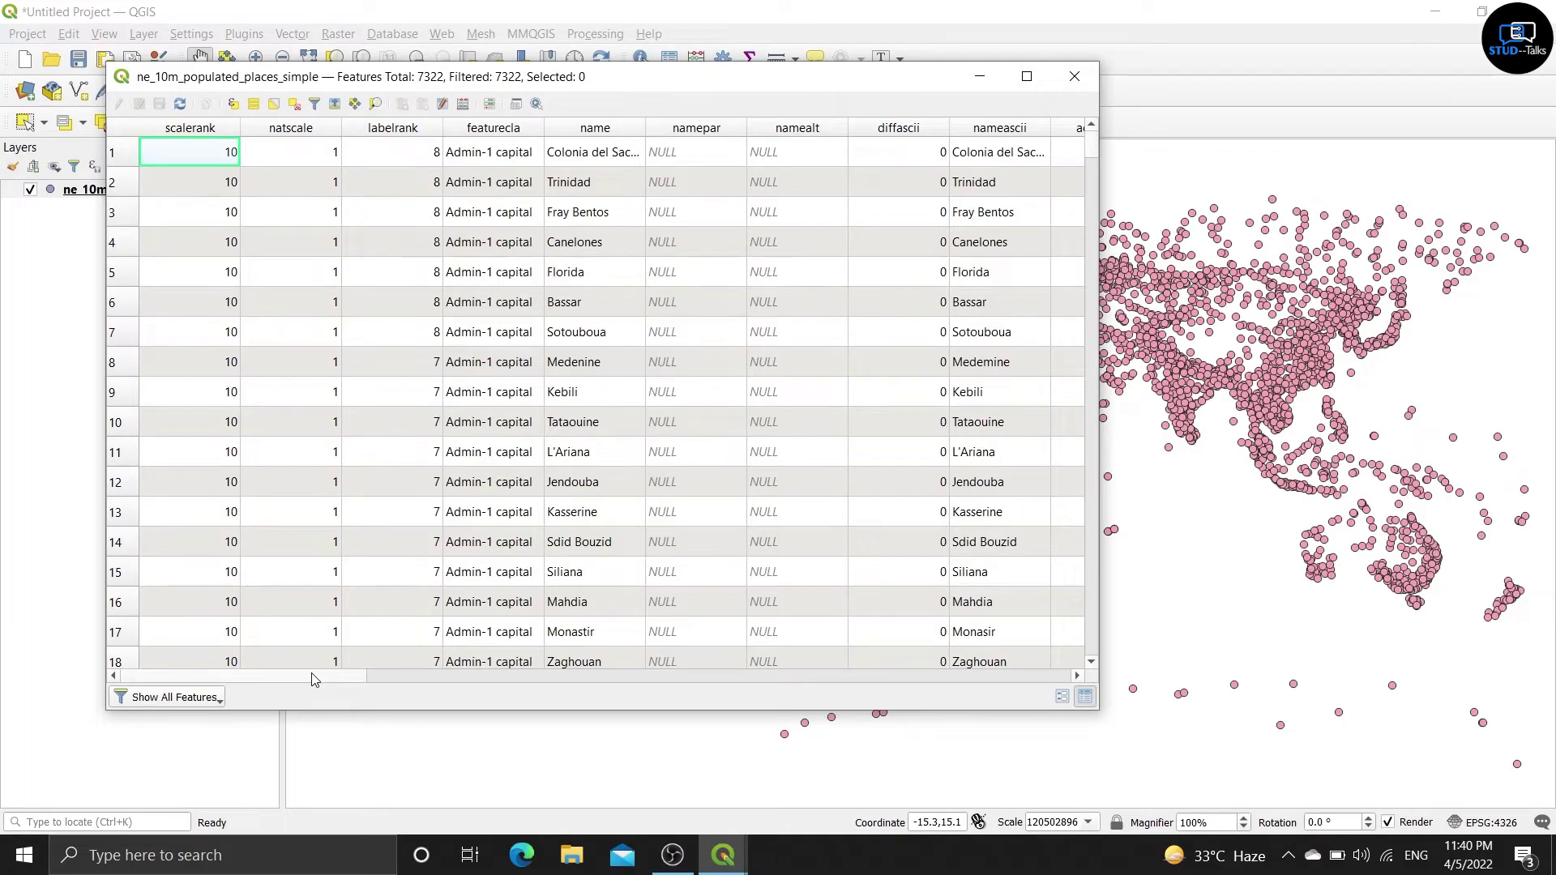
left_click_drag(315, 679, 932, 658)
left_click(473, 156)
left_click(568, 160)
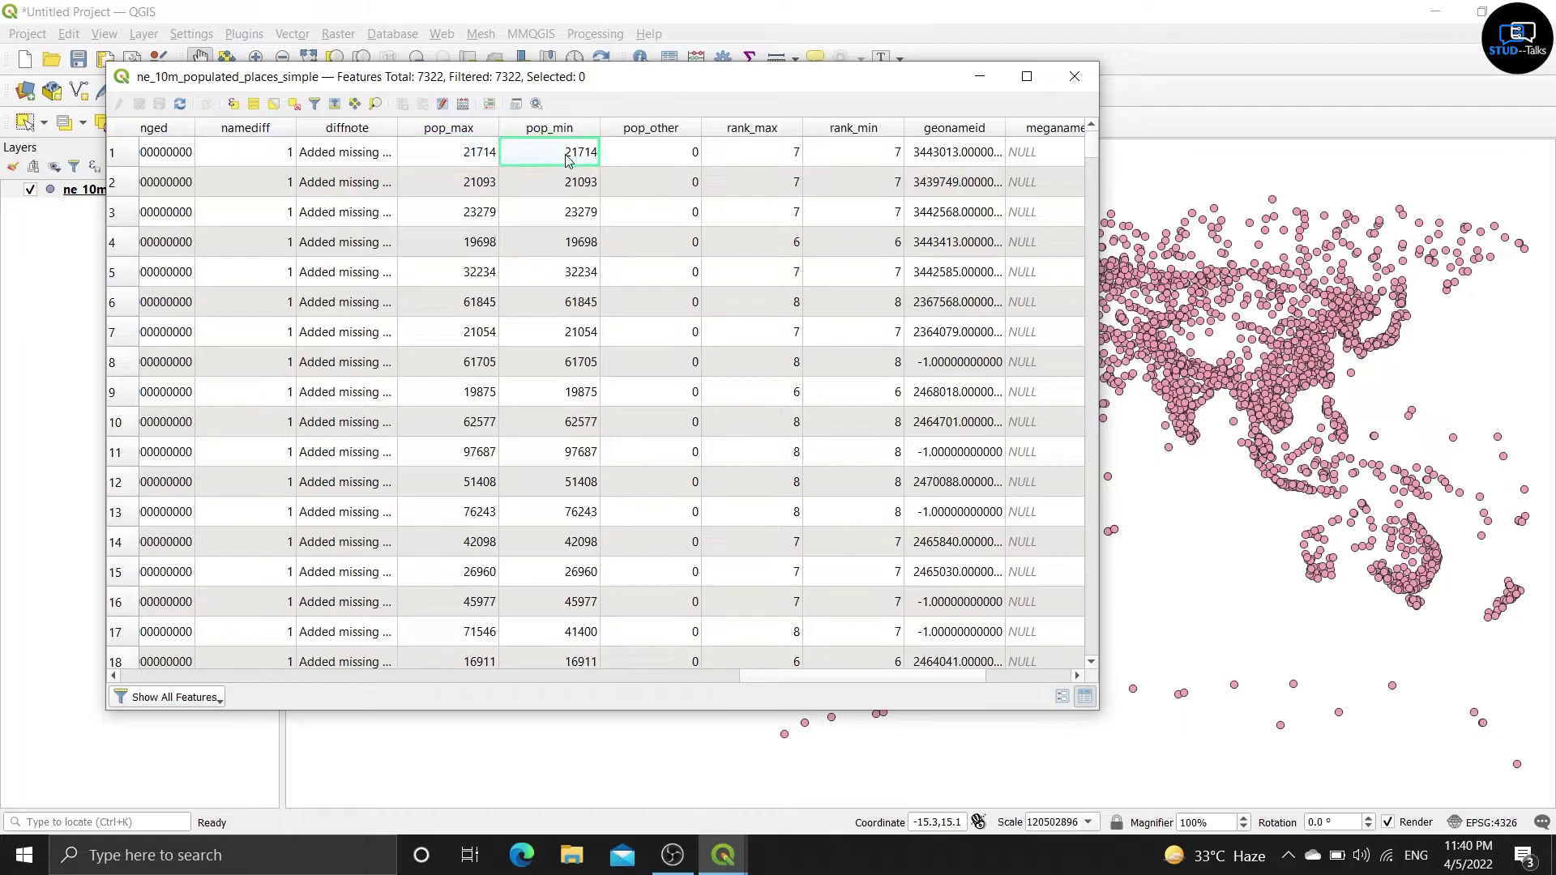
Step: Open Select by Expression and list all unique pop_max values under Fields and Values
left_click(234, 106)
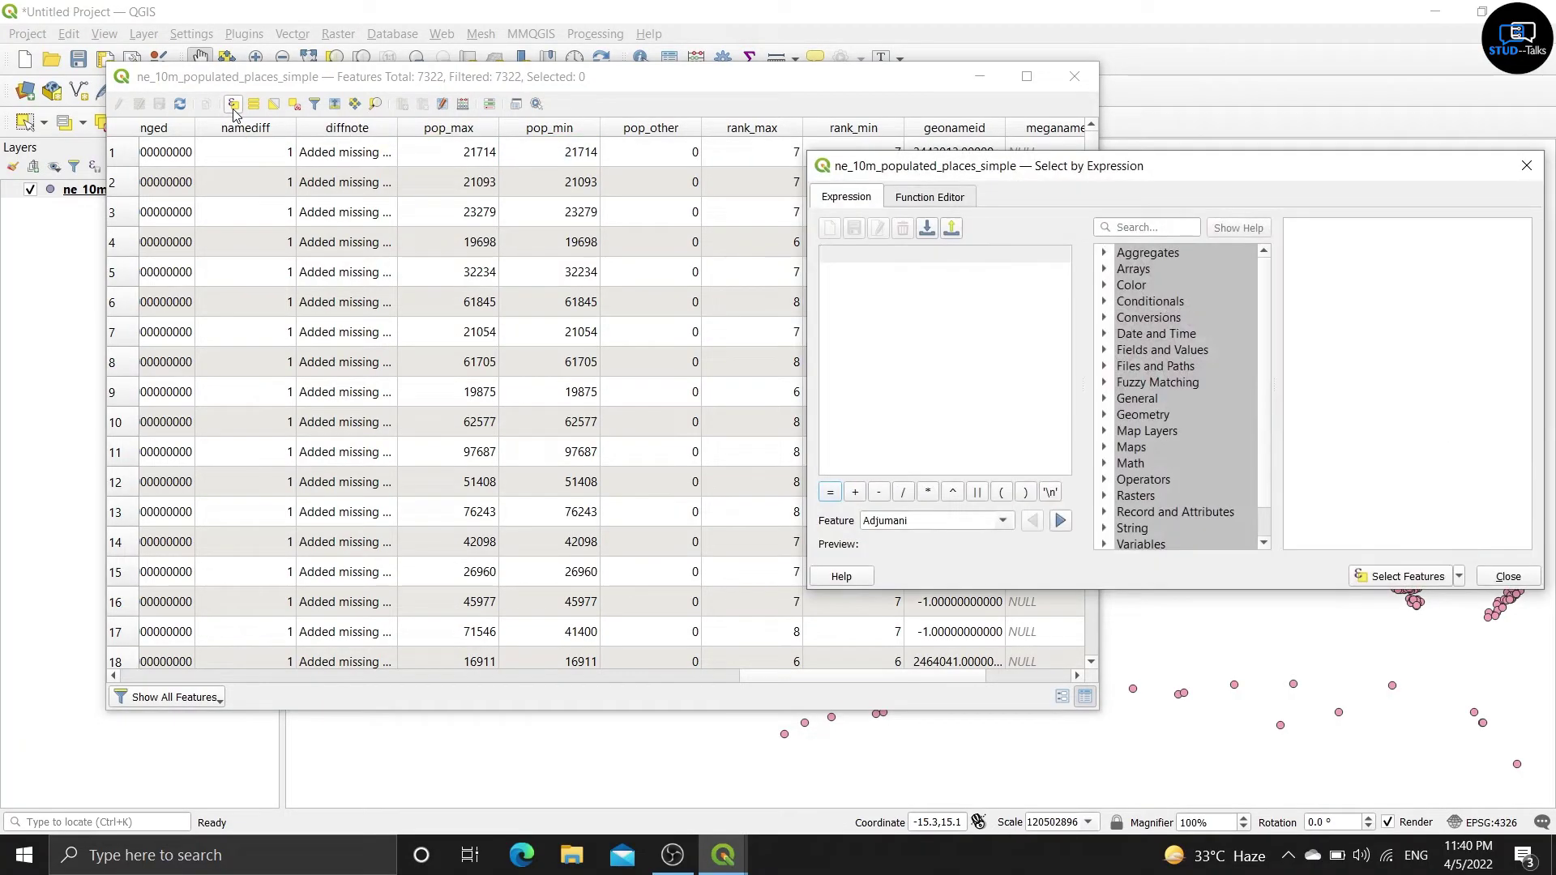
left_click_drag(1254, 174, 637, 295)
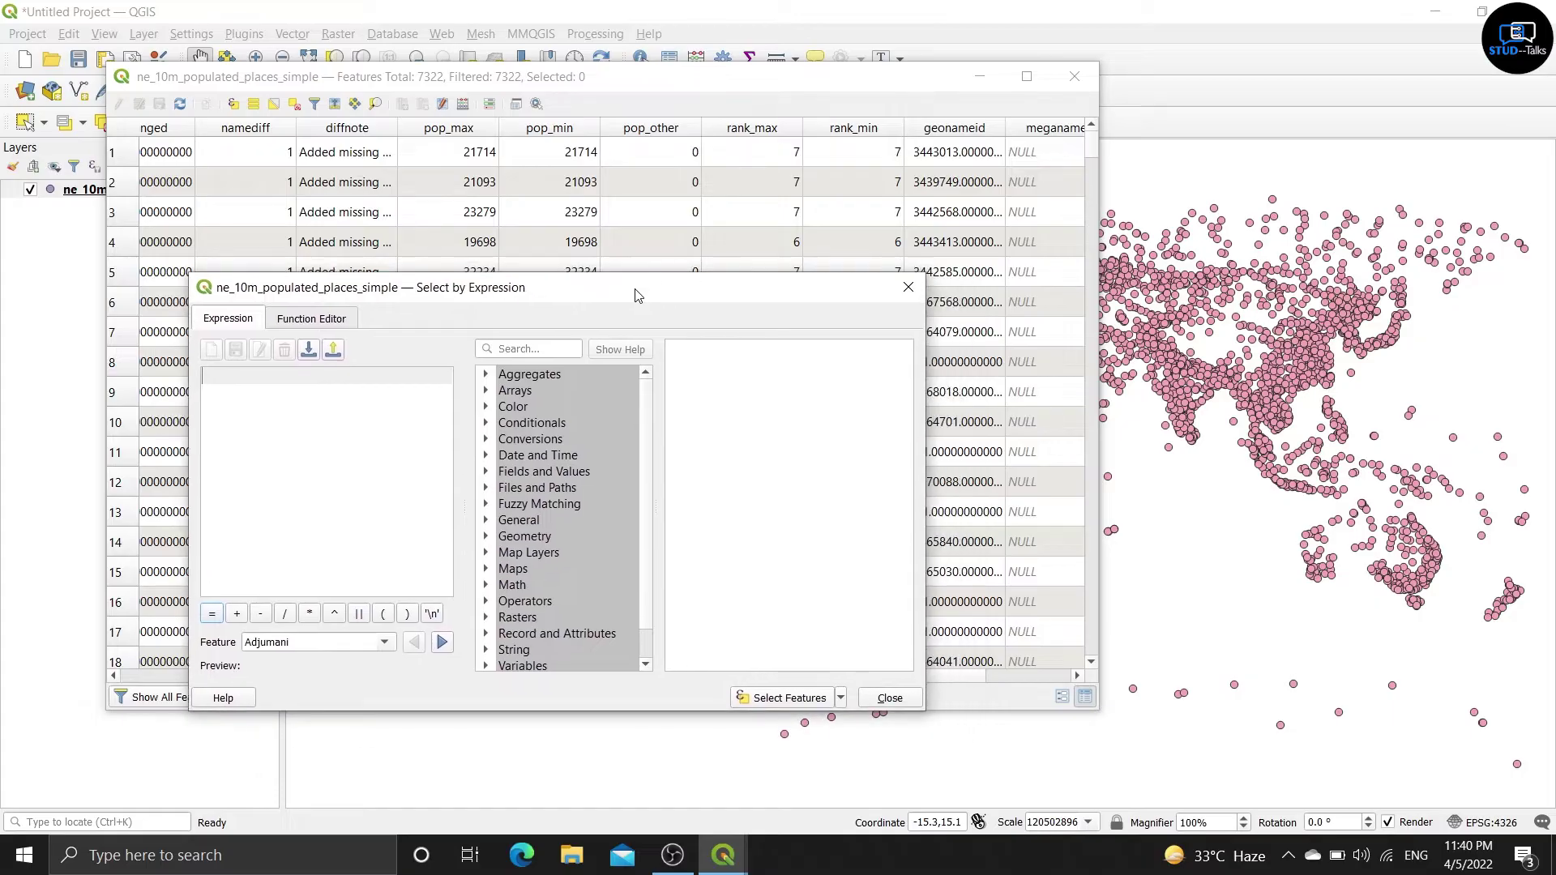
left_click(521, 474)
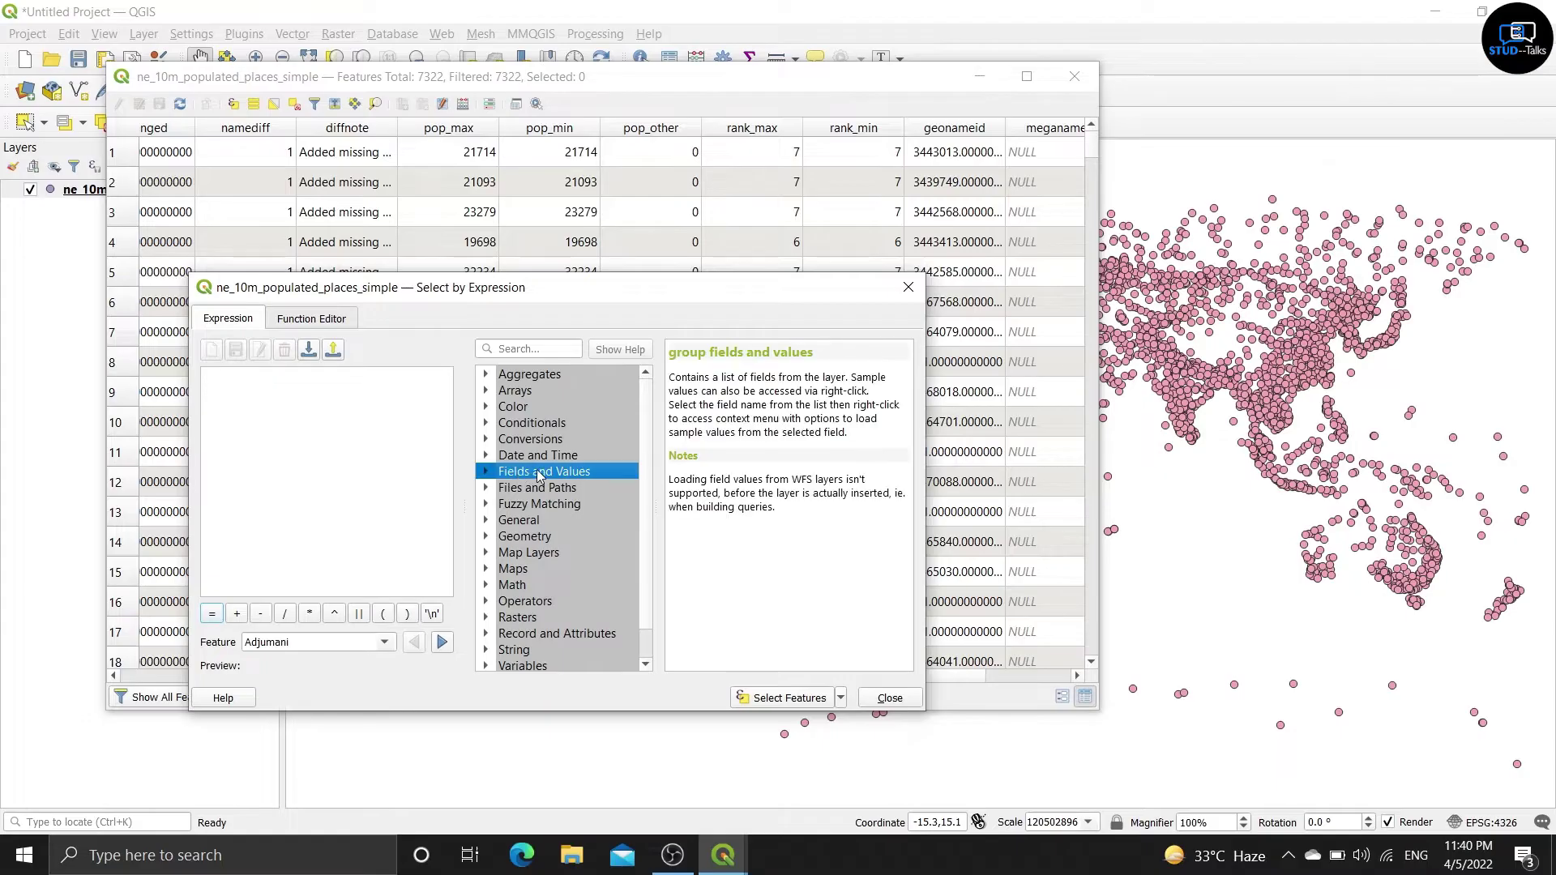
left_click(487, 473)
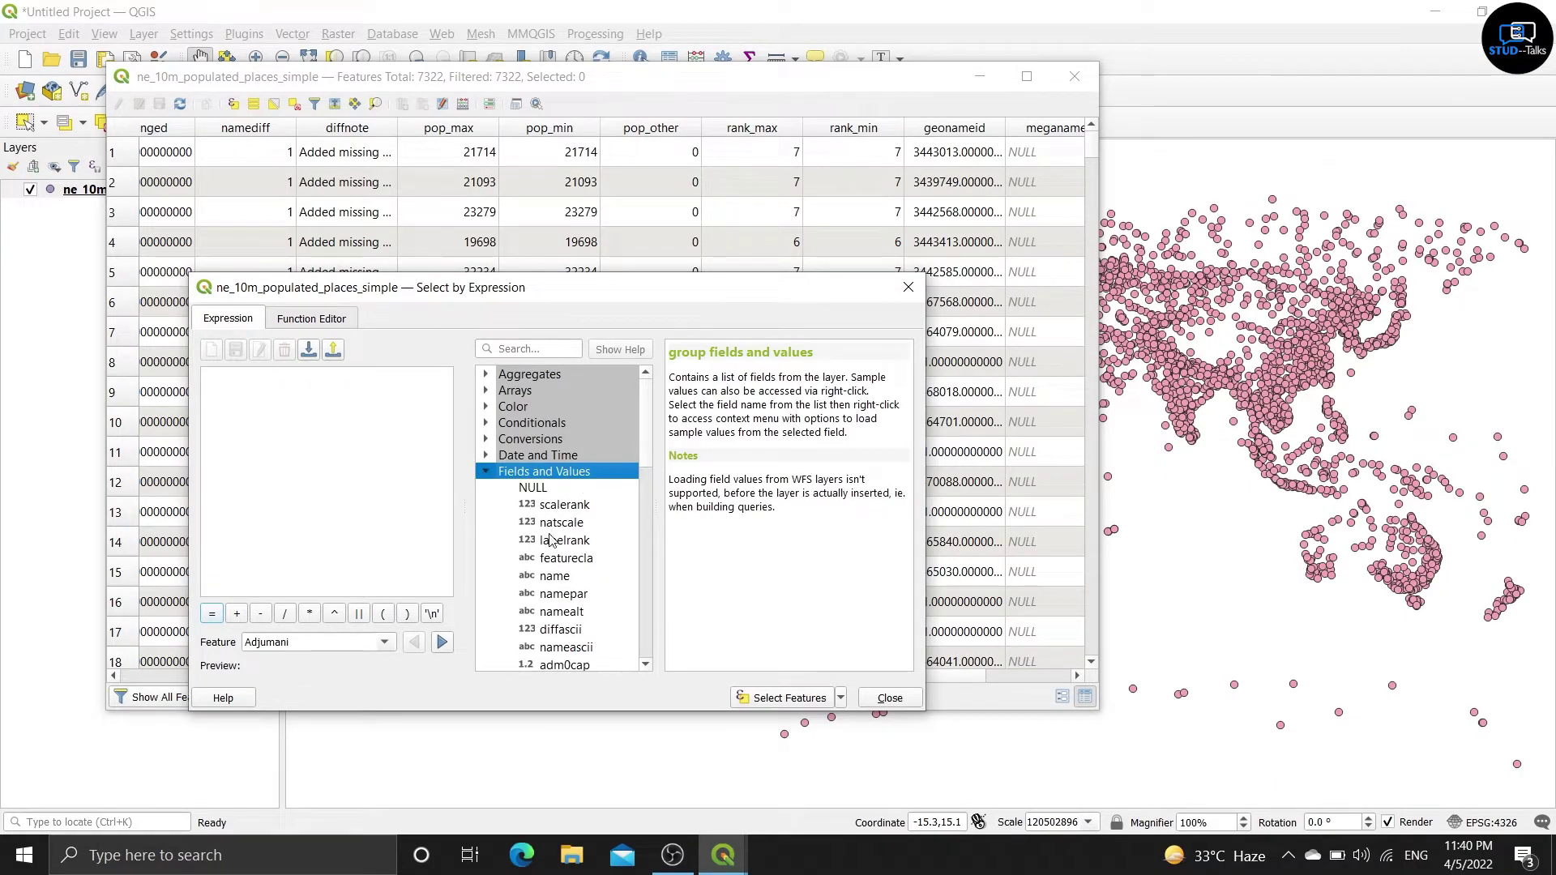
scroll(553, 548, "down", 4)
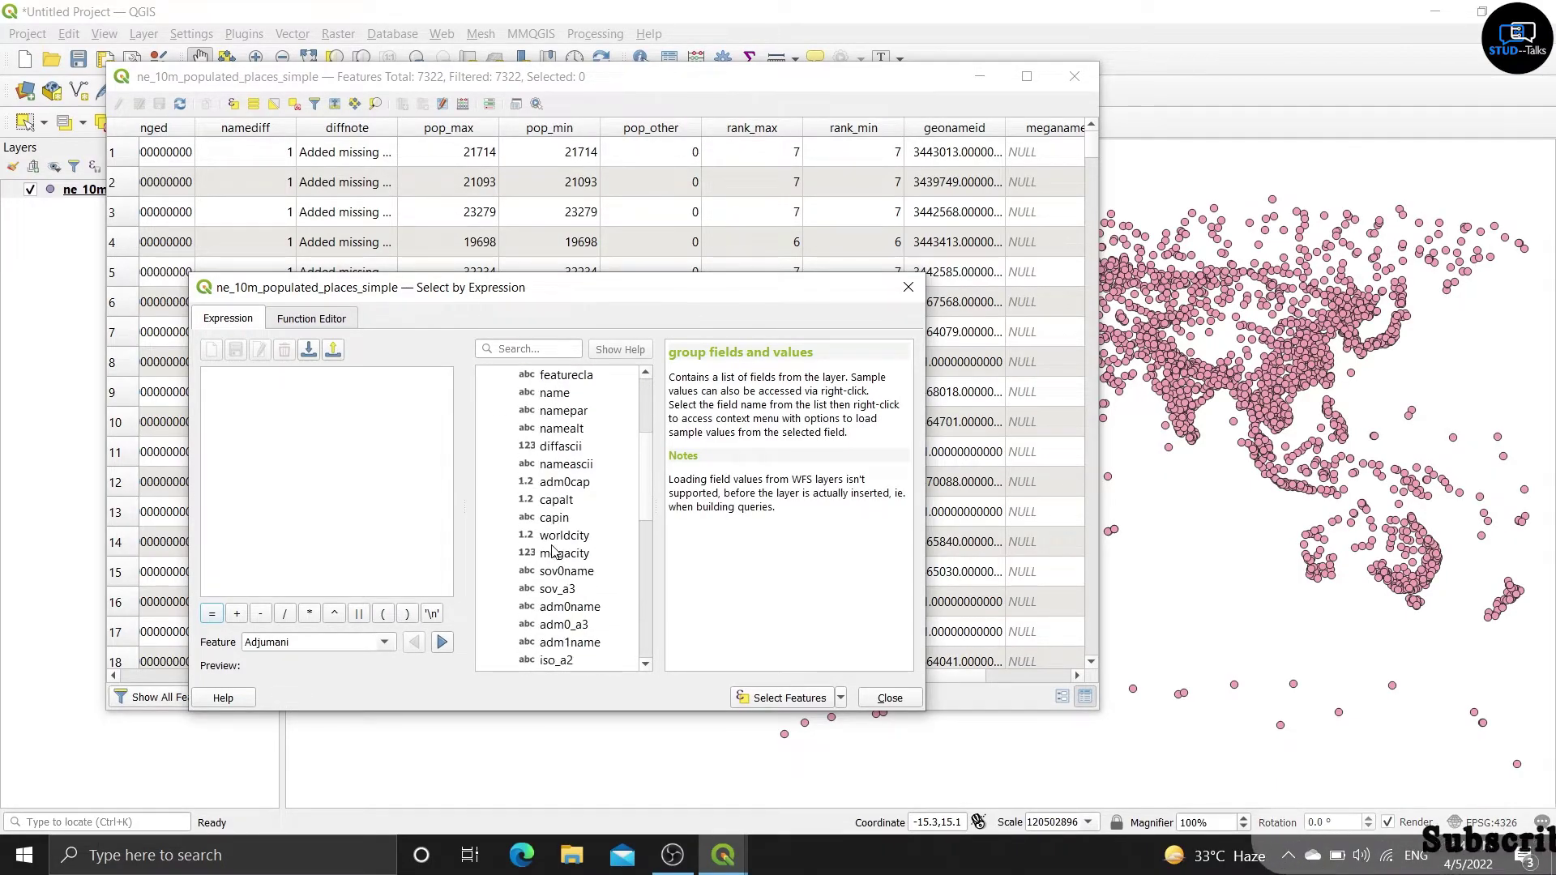
scroll(567, 592, "down", 2)
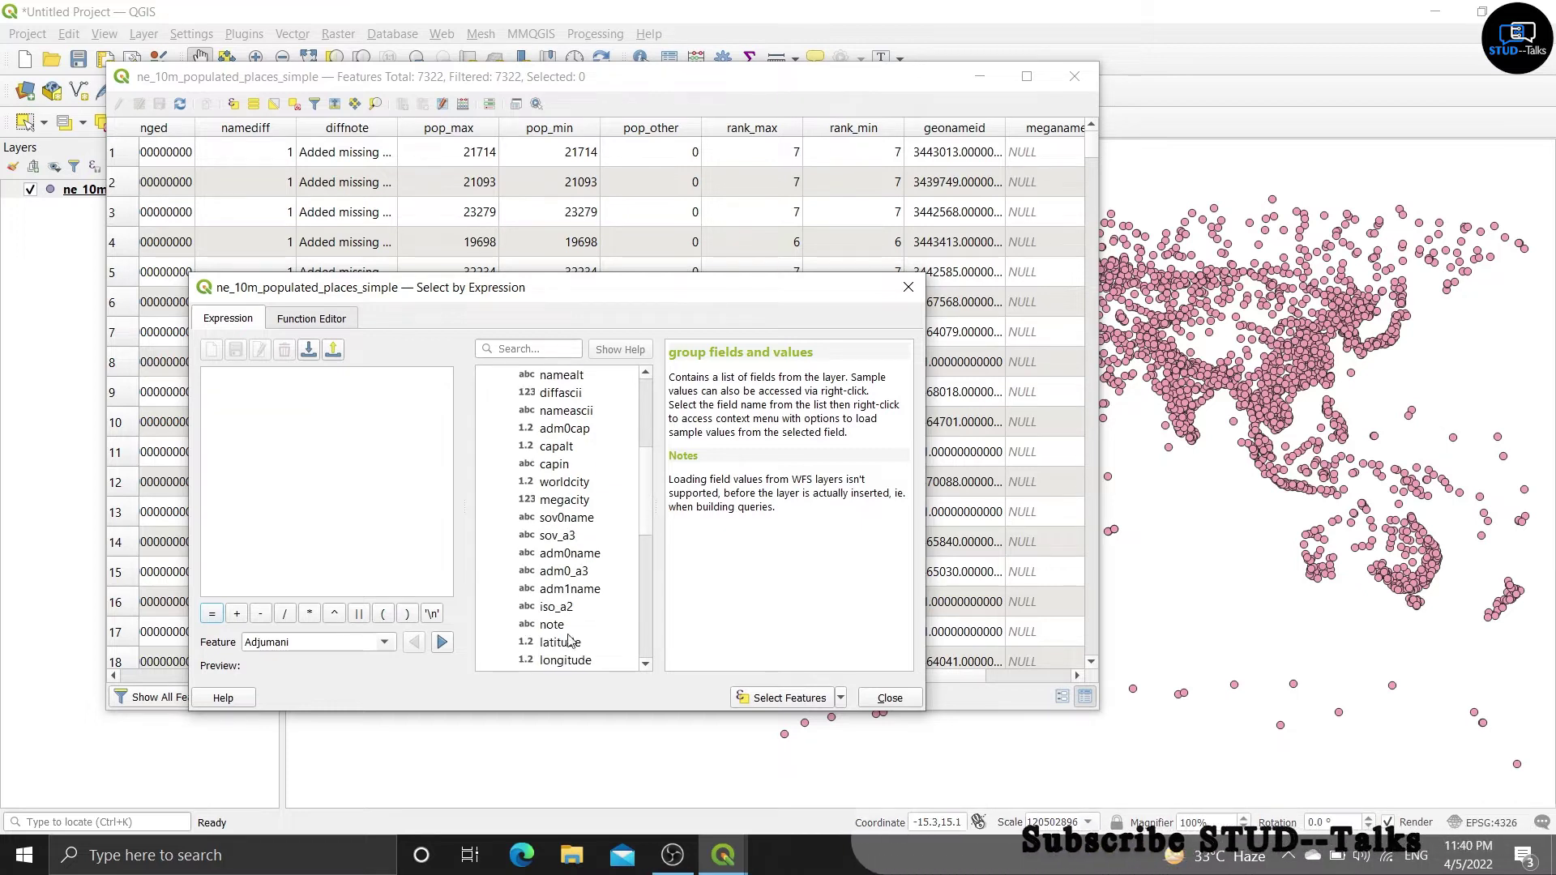
scroll(567, 616, "down", 3)
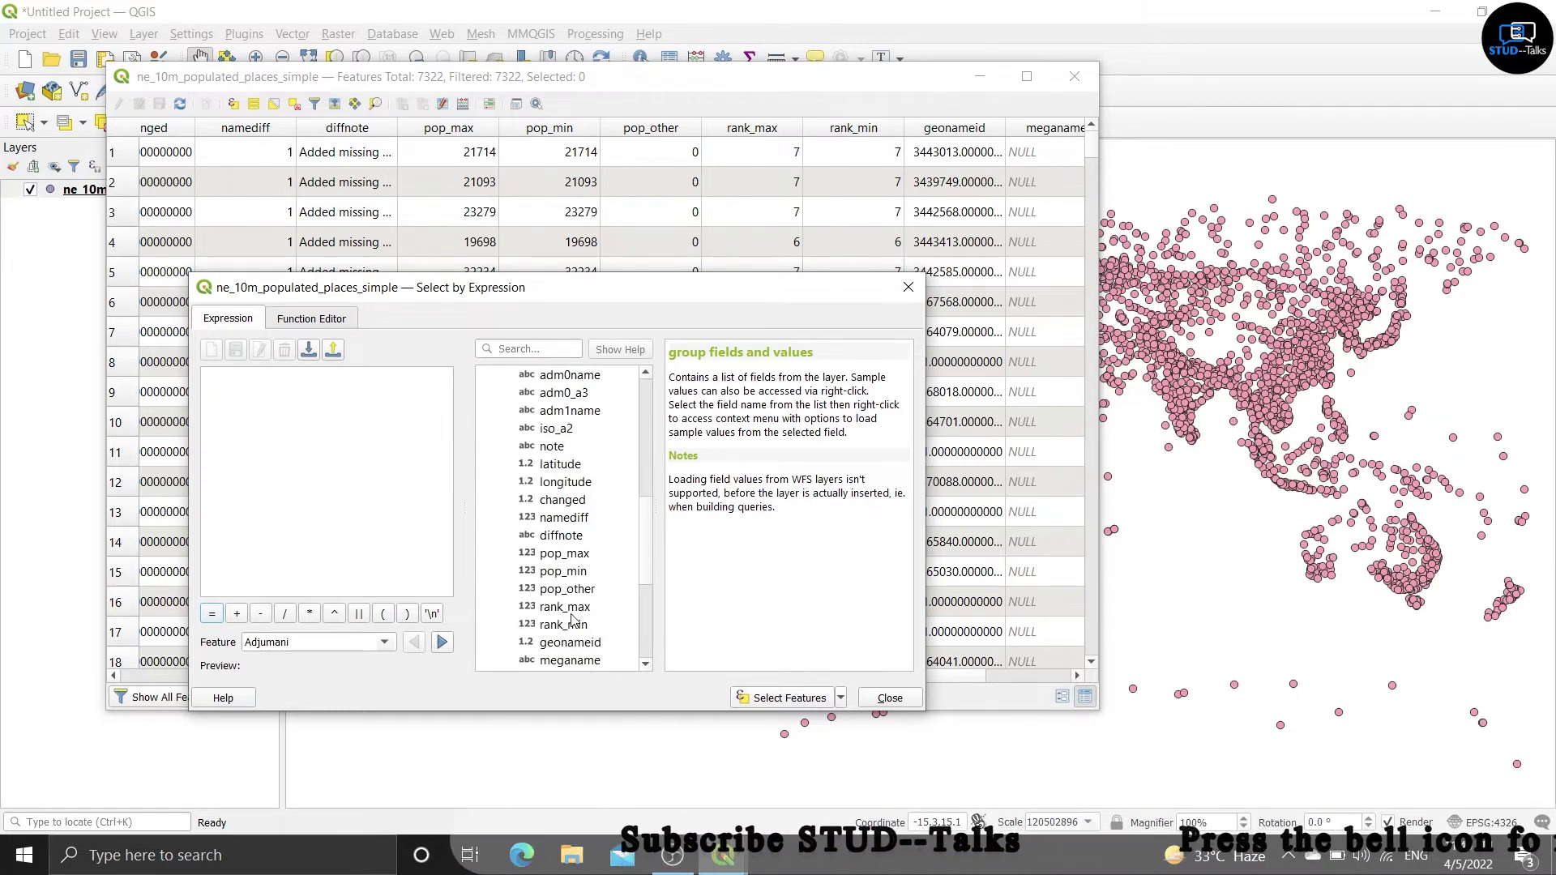
left_click(569, 556)
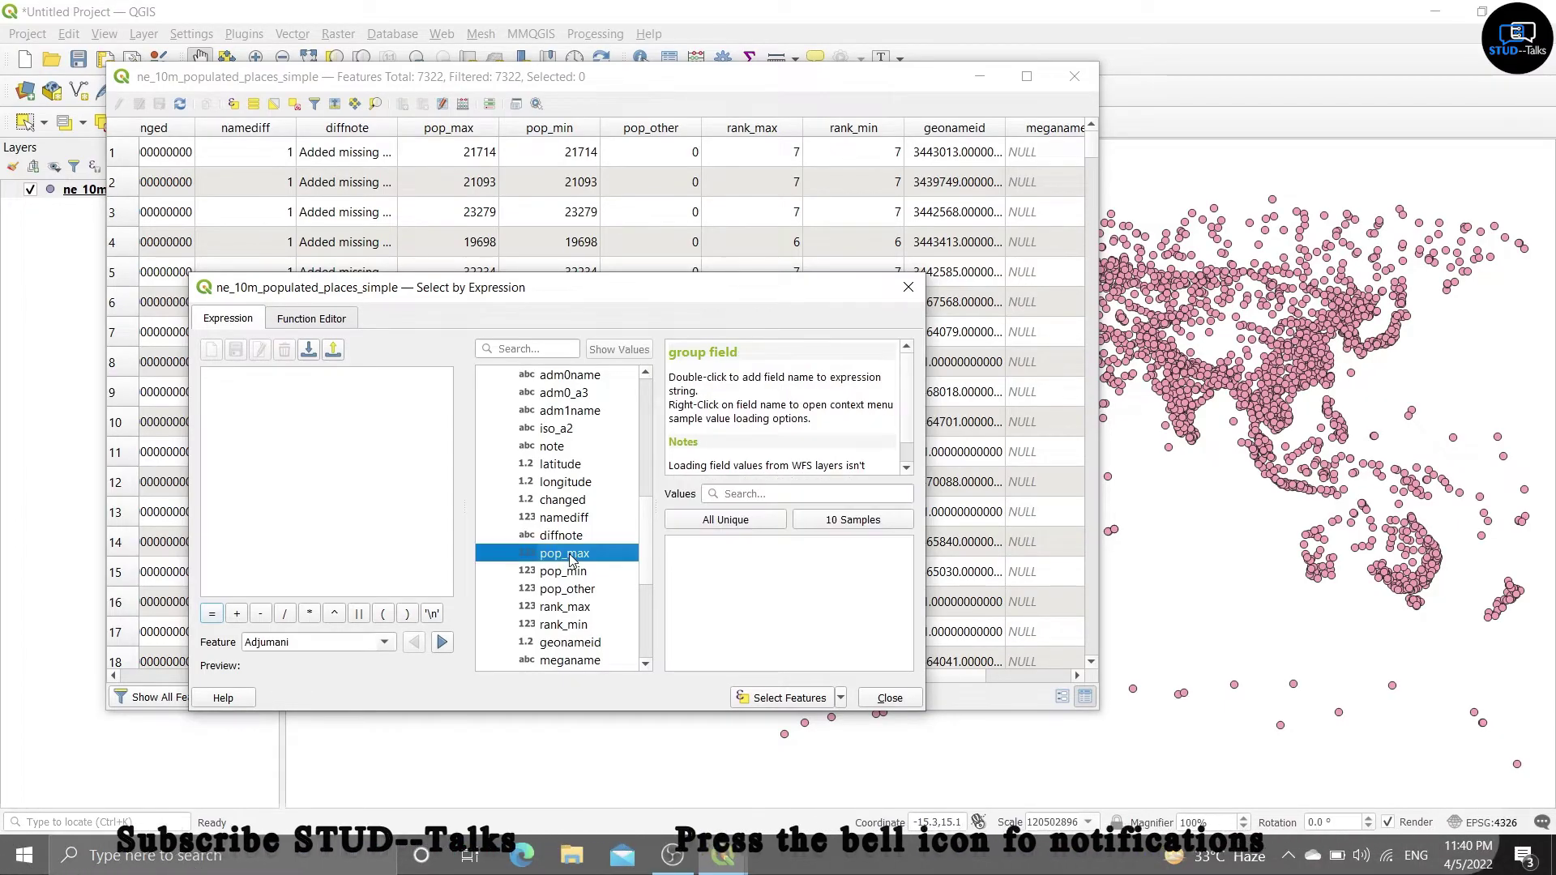
left_click(724, 527)
scroll(722, 616, "down", 5)
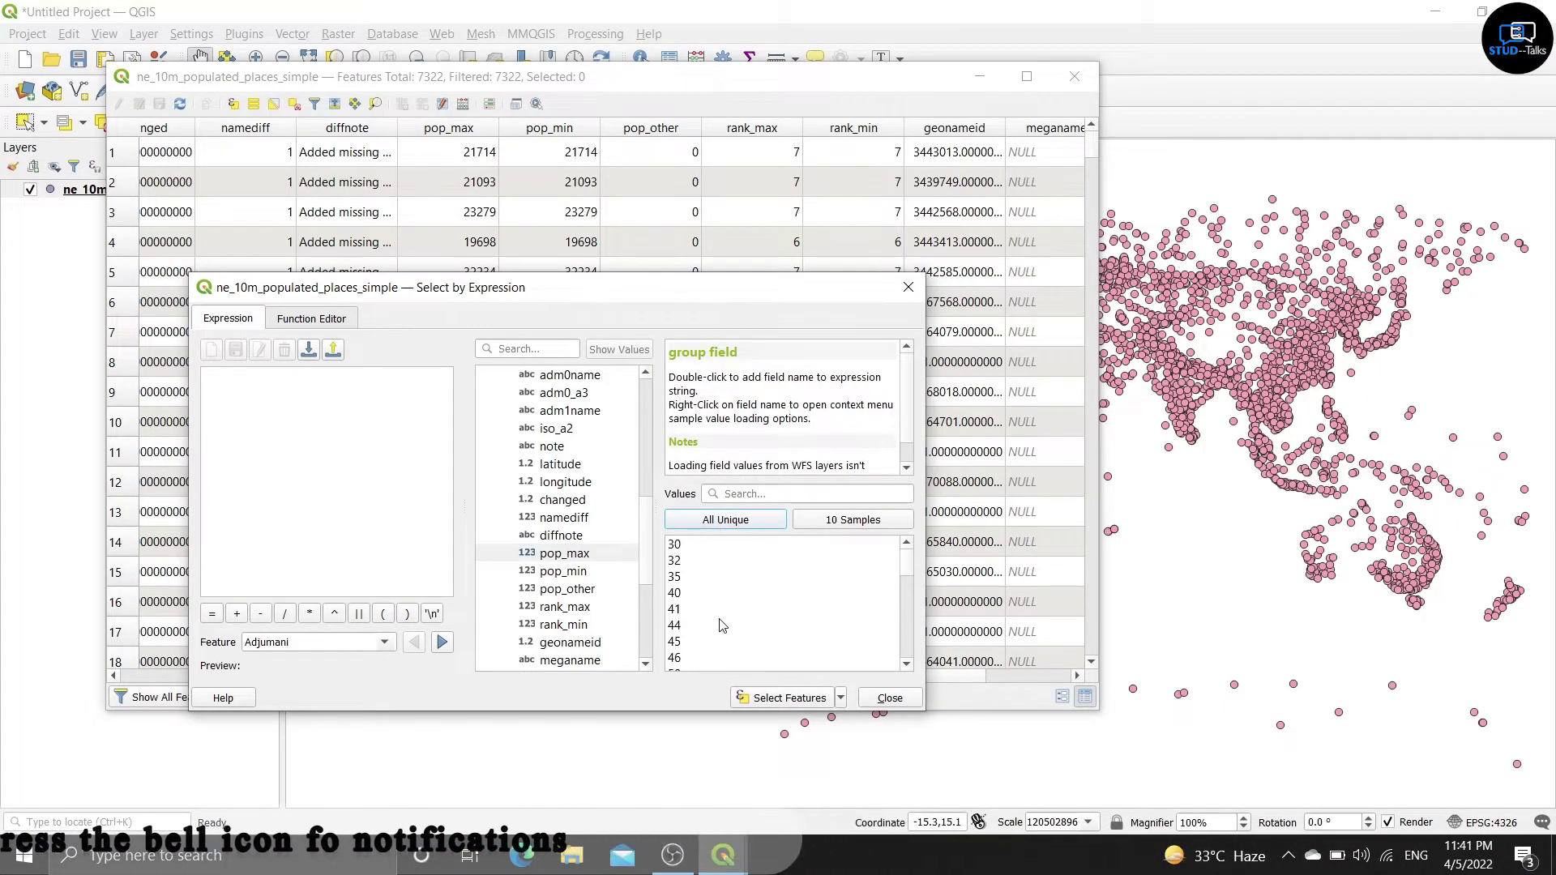
left_click(584, 558)
Step: Select places using "pop_max" >100 and "pop_max" < 10000, giving 1087 features
double_click(584, 557)
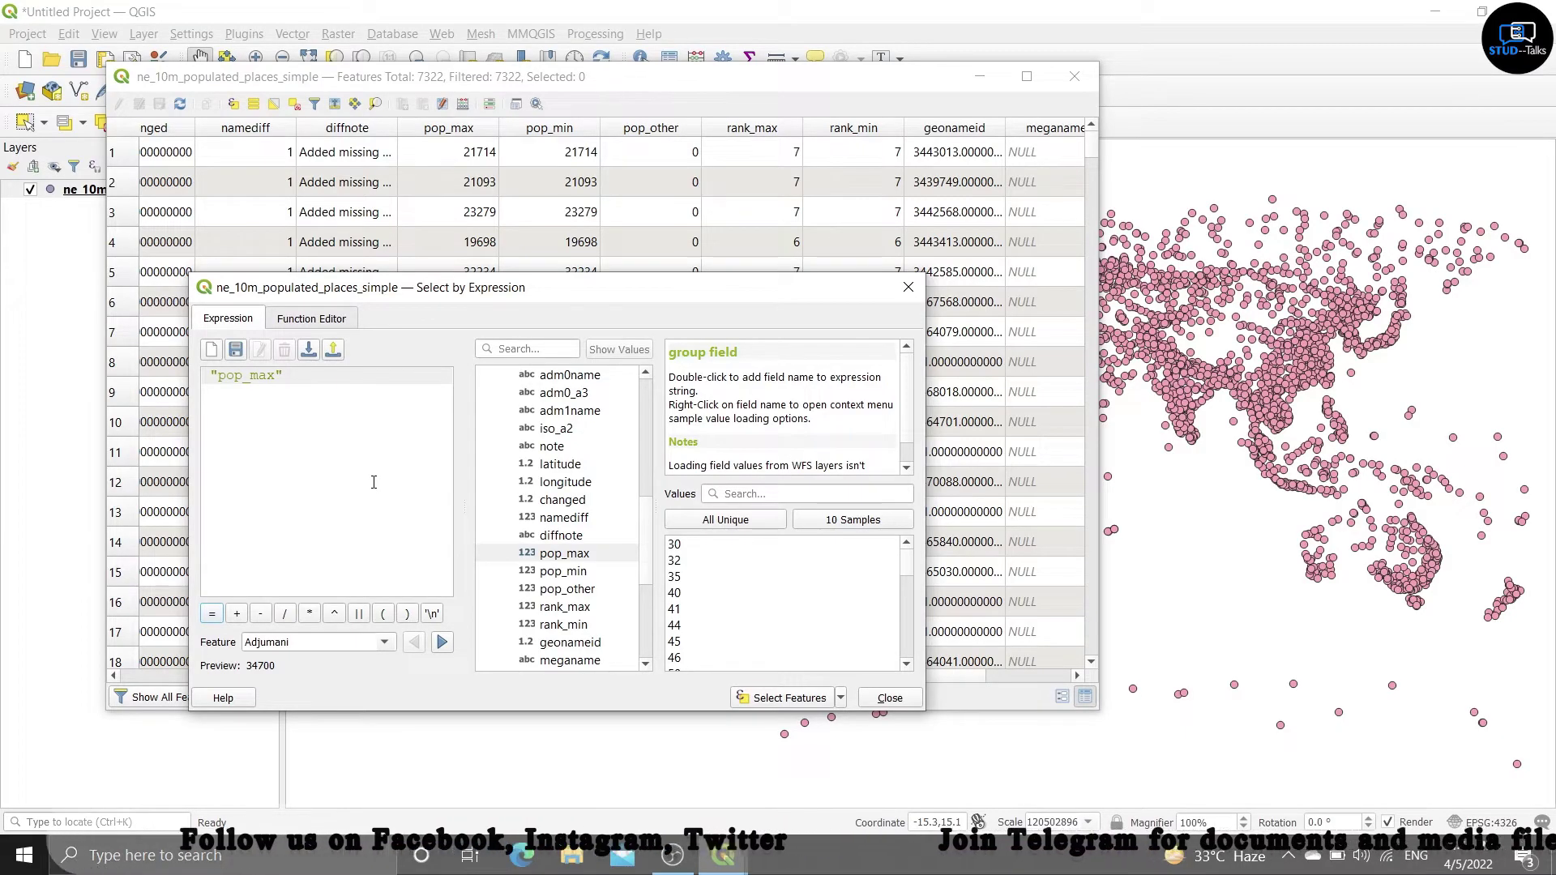
type(">")
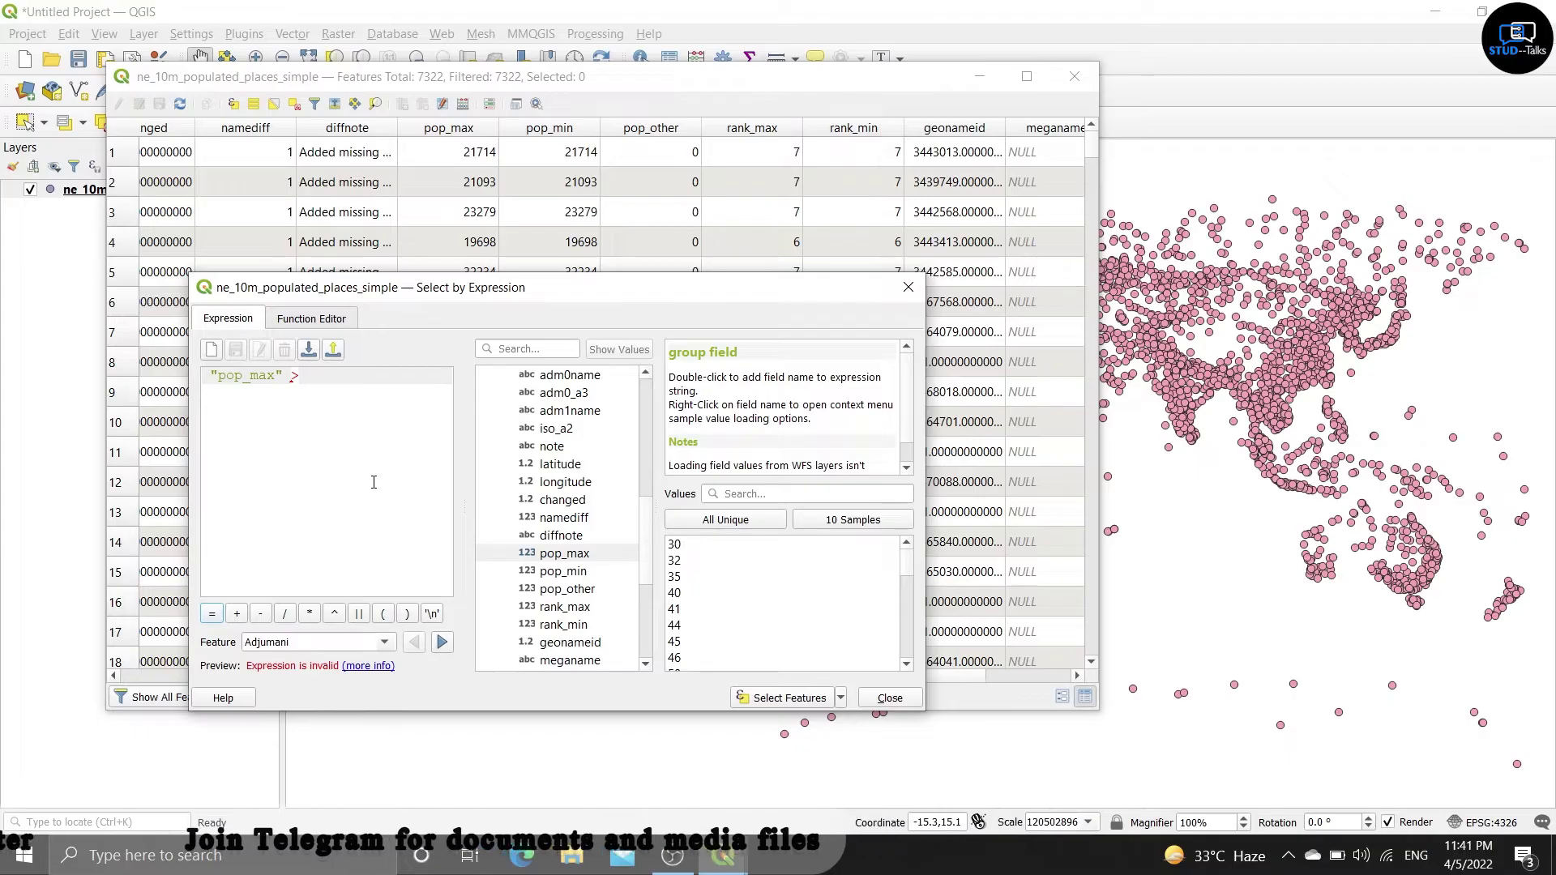
type("100")
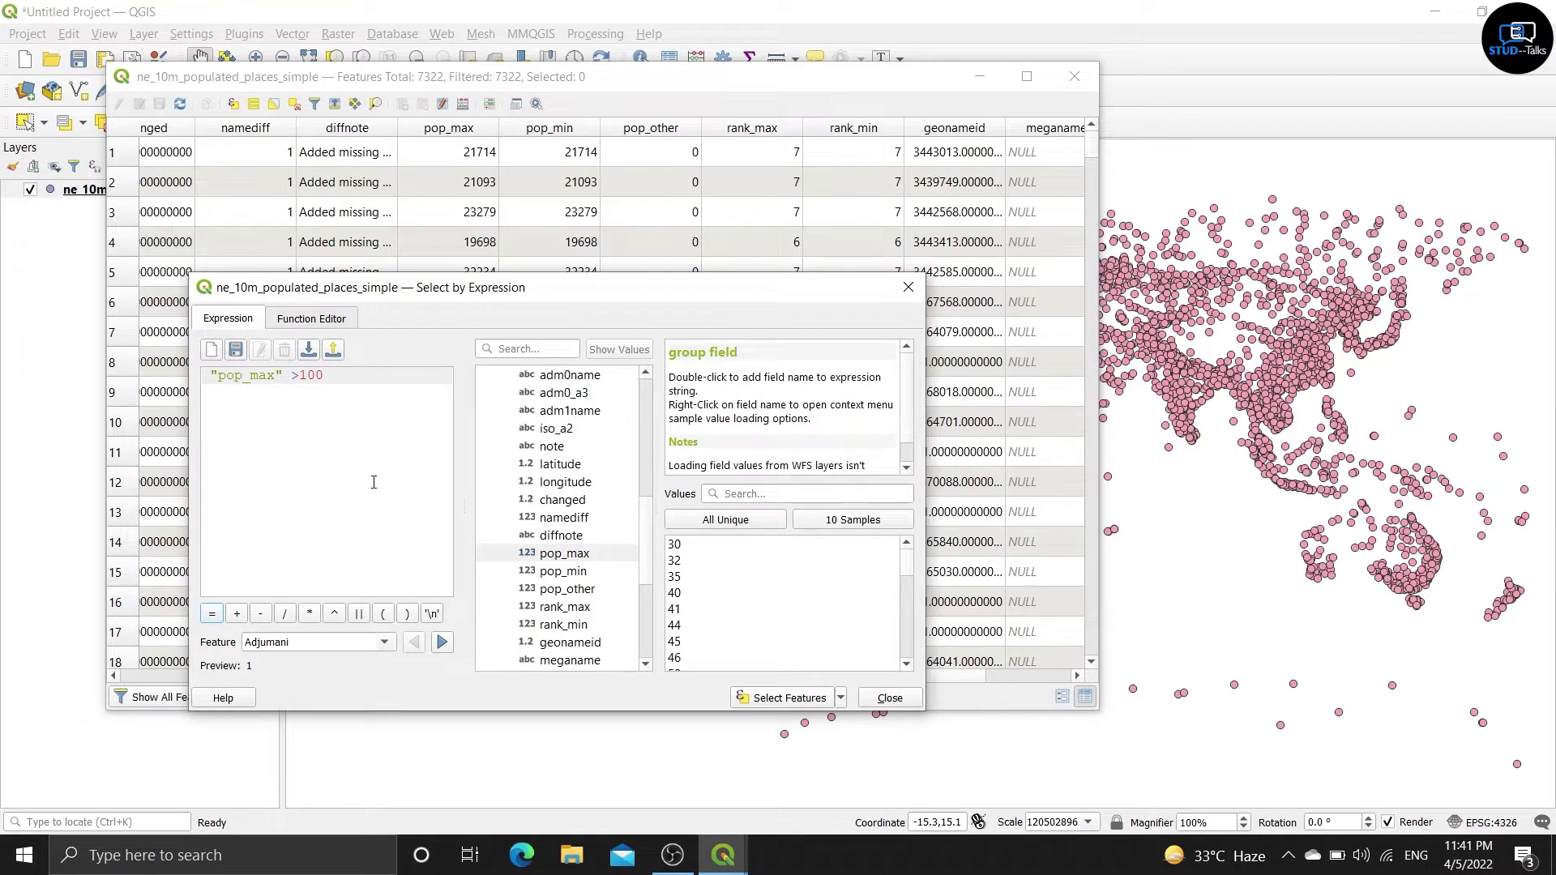
type(" and")
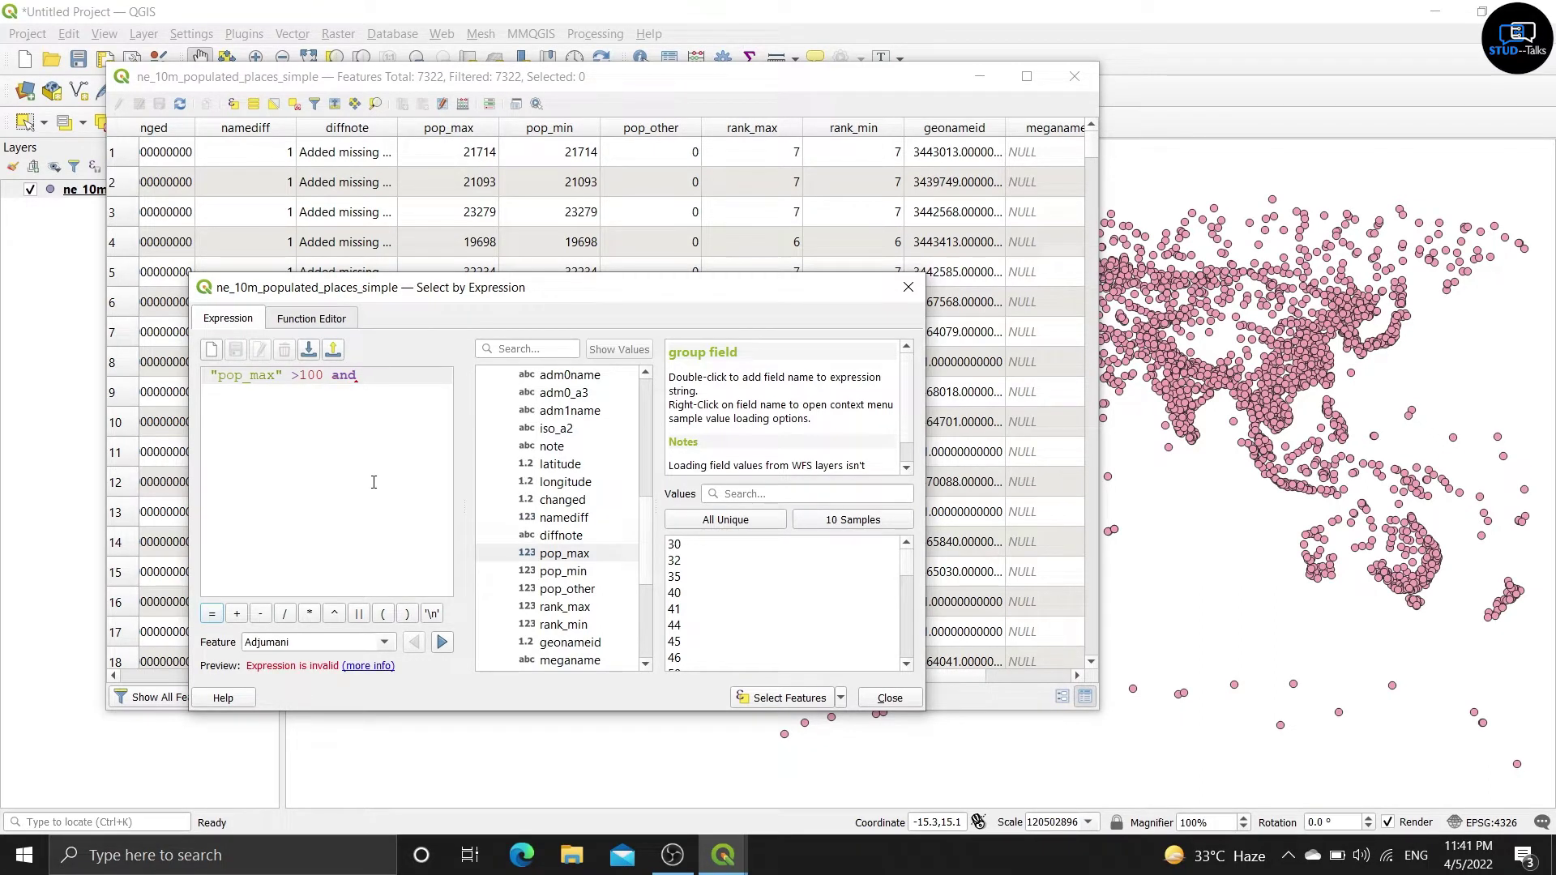
double_click(580, 559)
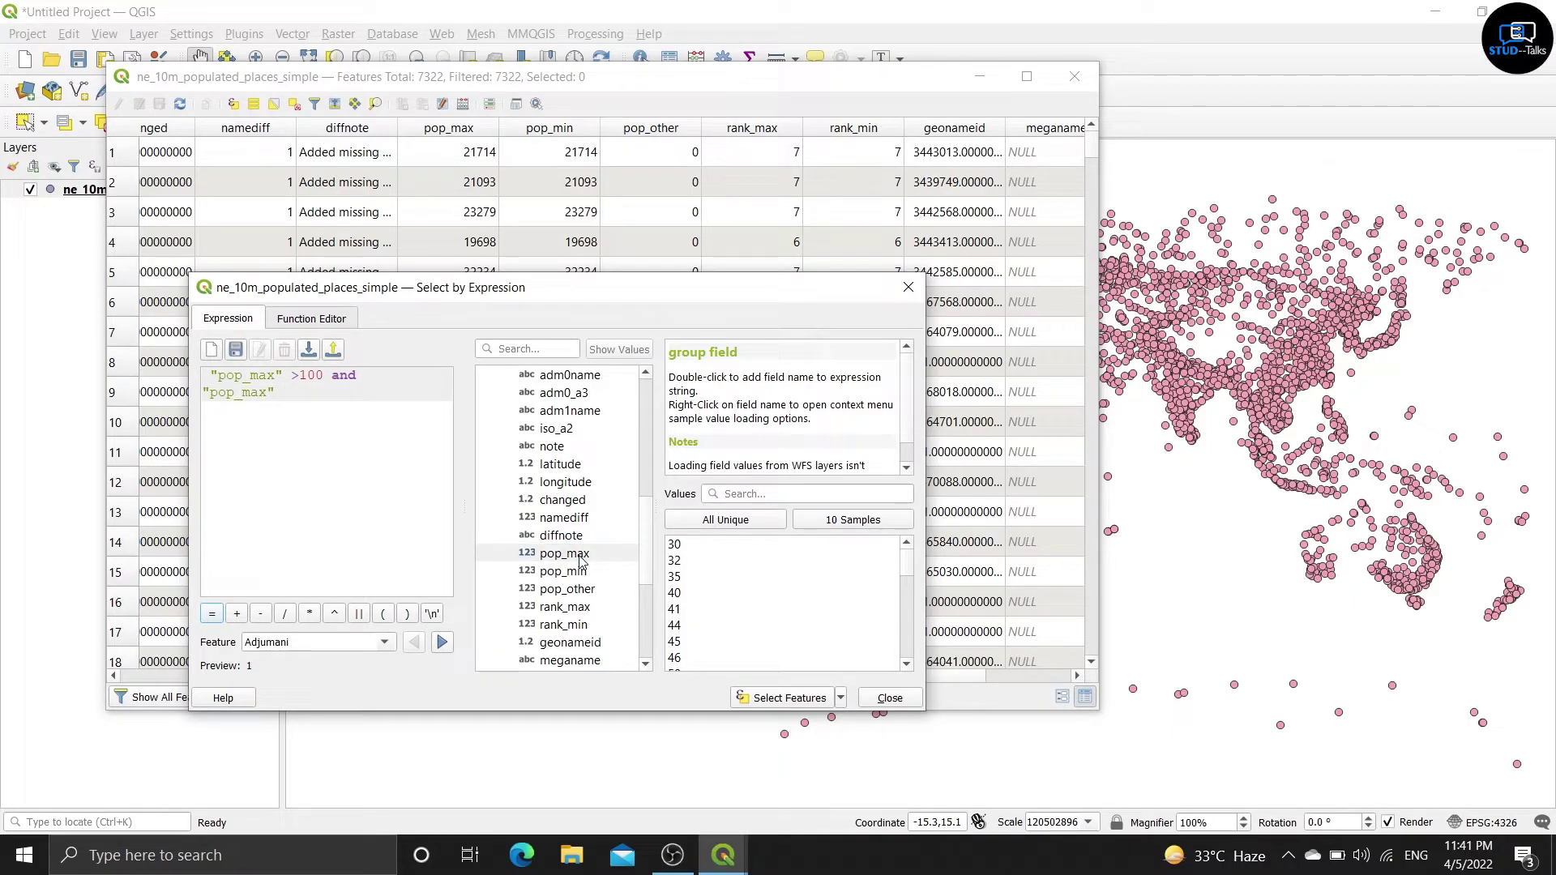
type("<")
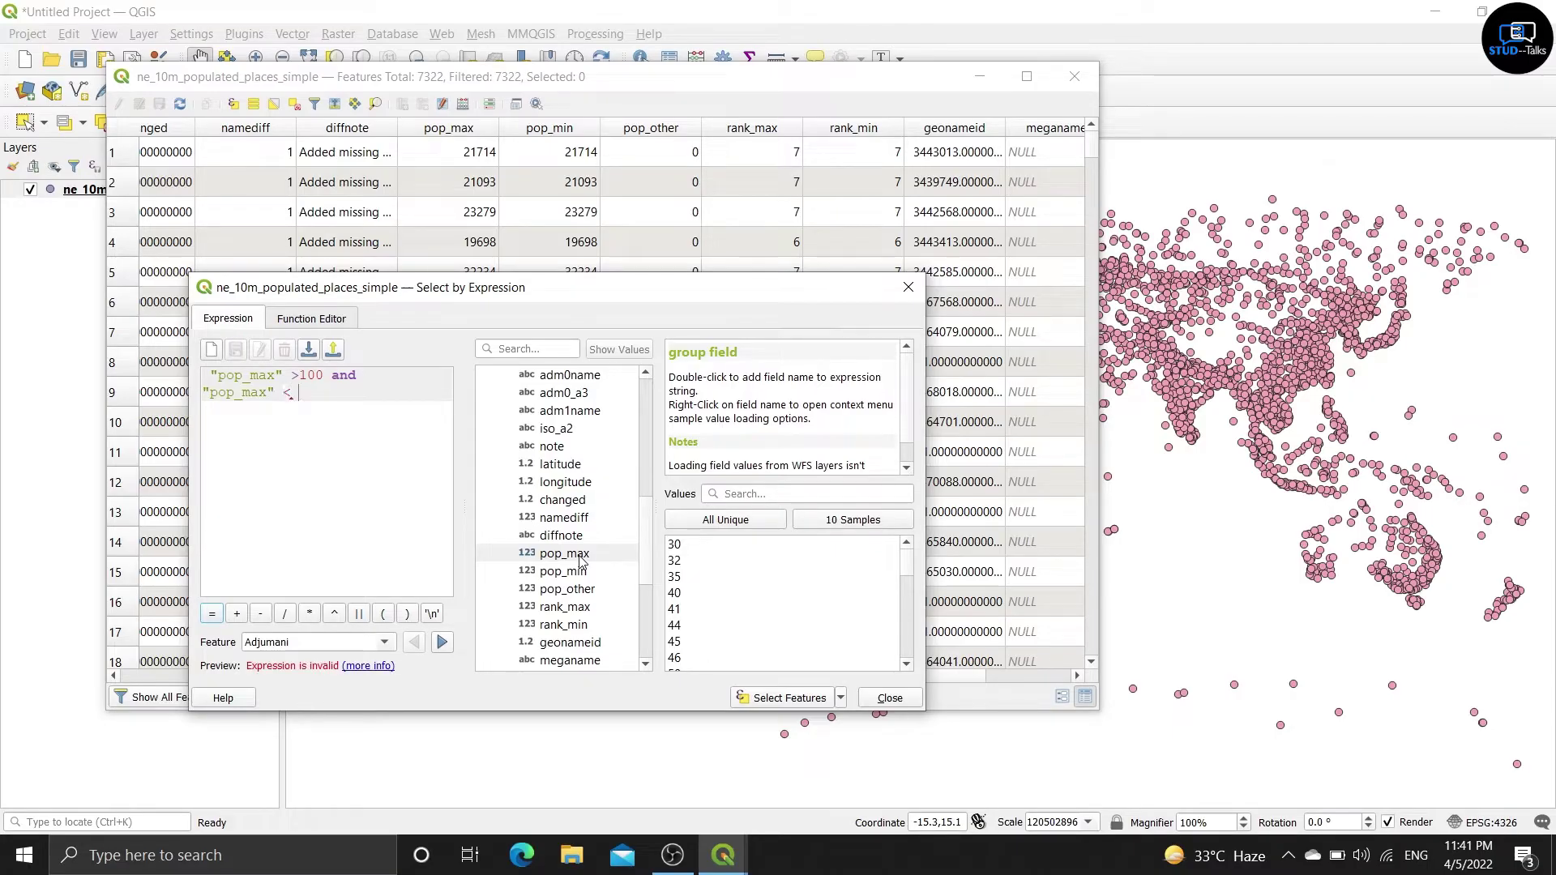
type(" 10000")
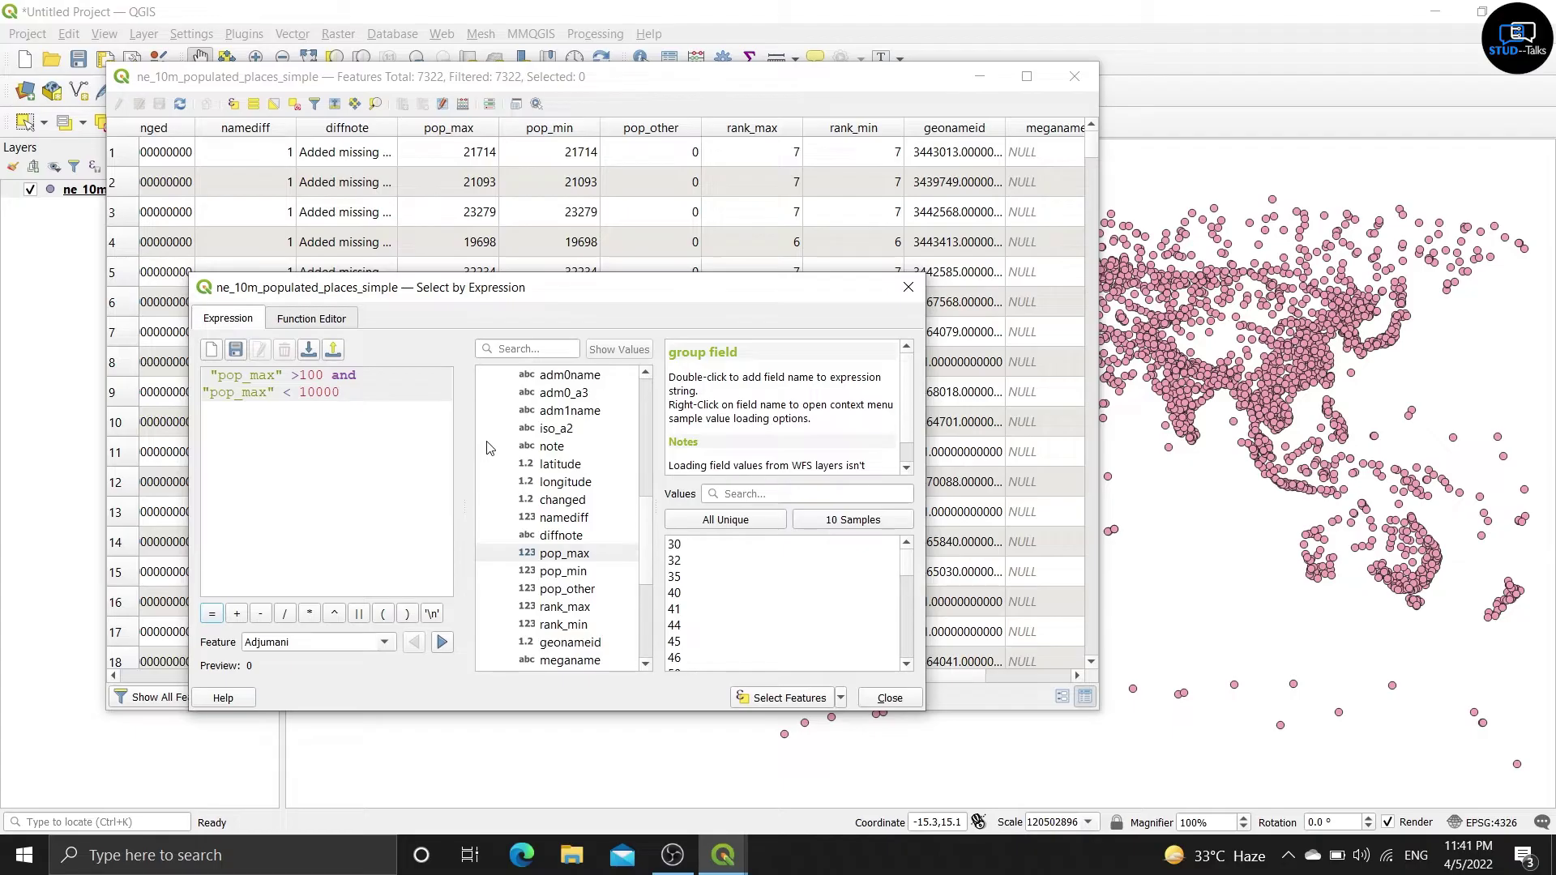
left_click(785, 698)
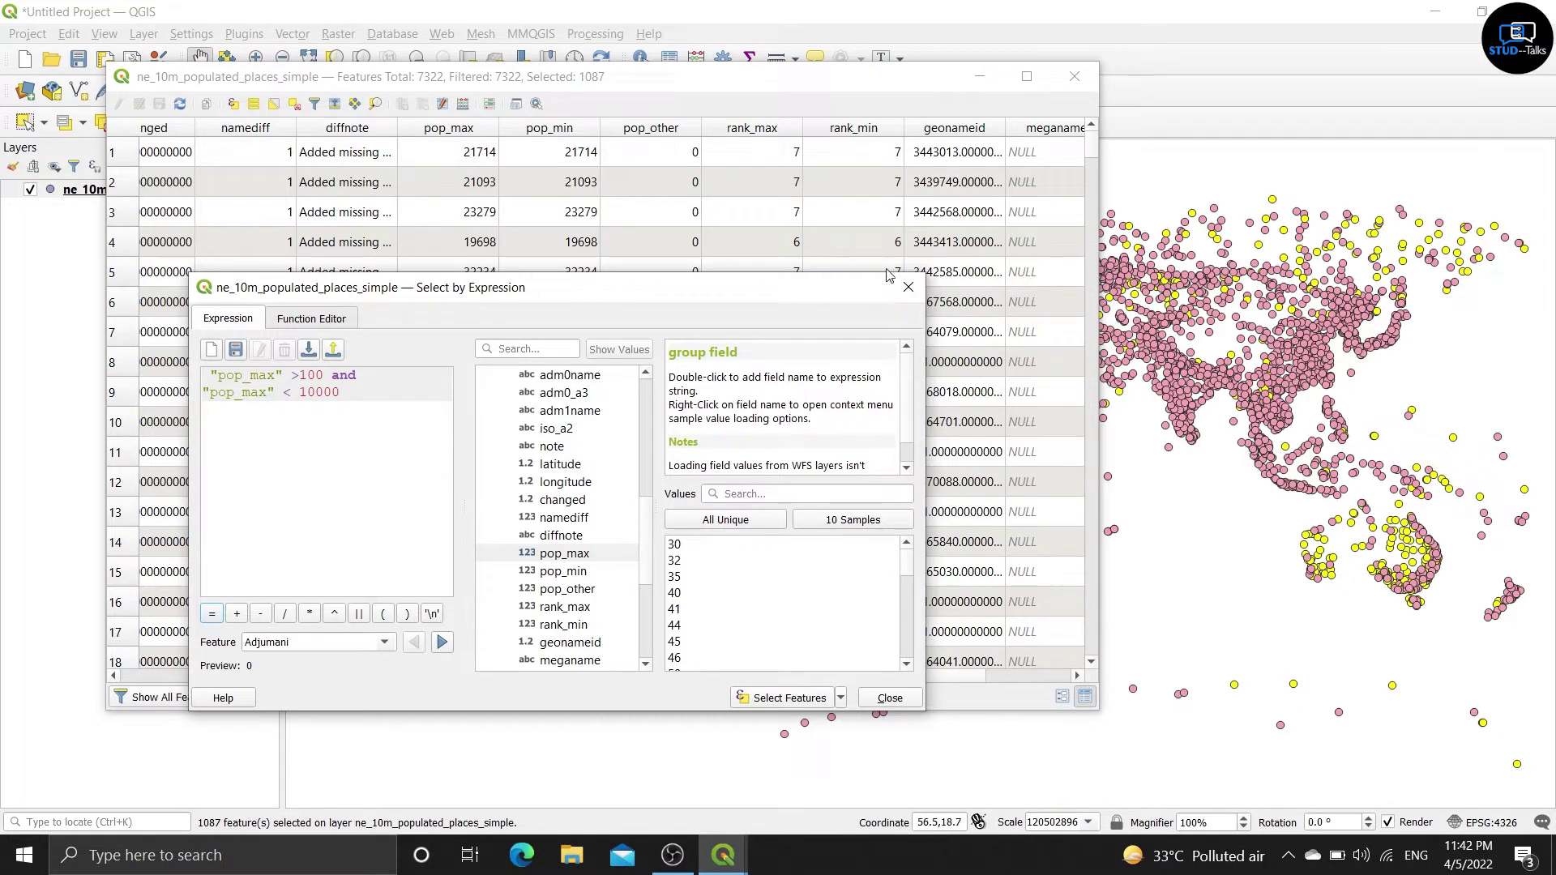
Step: Return to the map window and deselect all populated places
left_click(1209, 155)
left_click_drag(845, 486, 1066, 184)
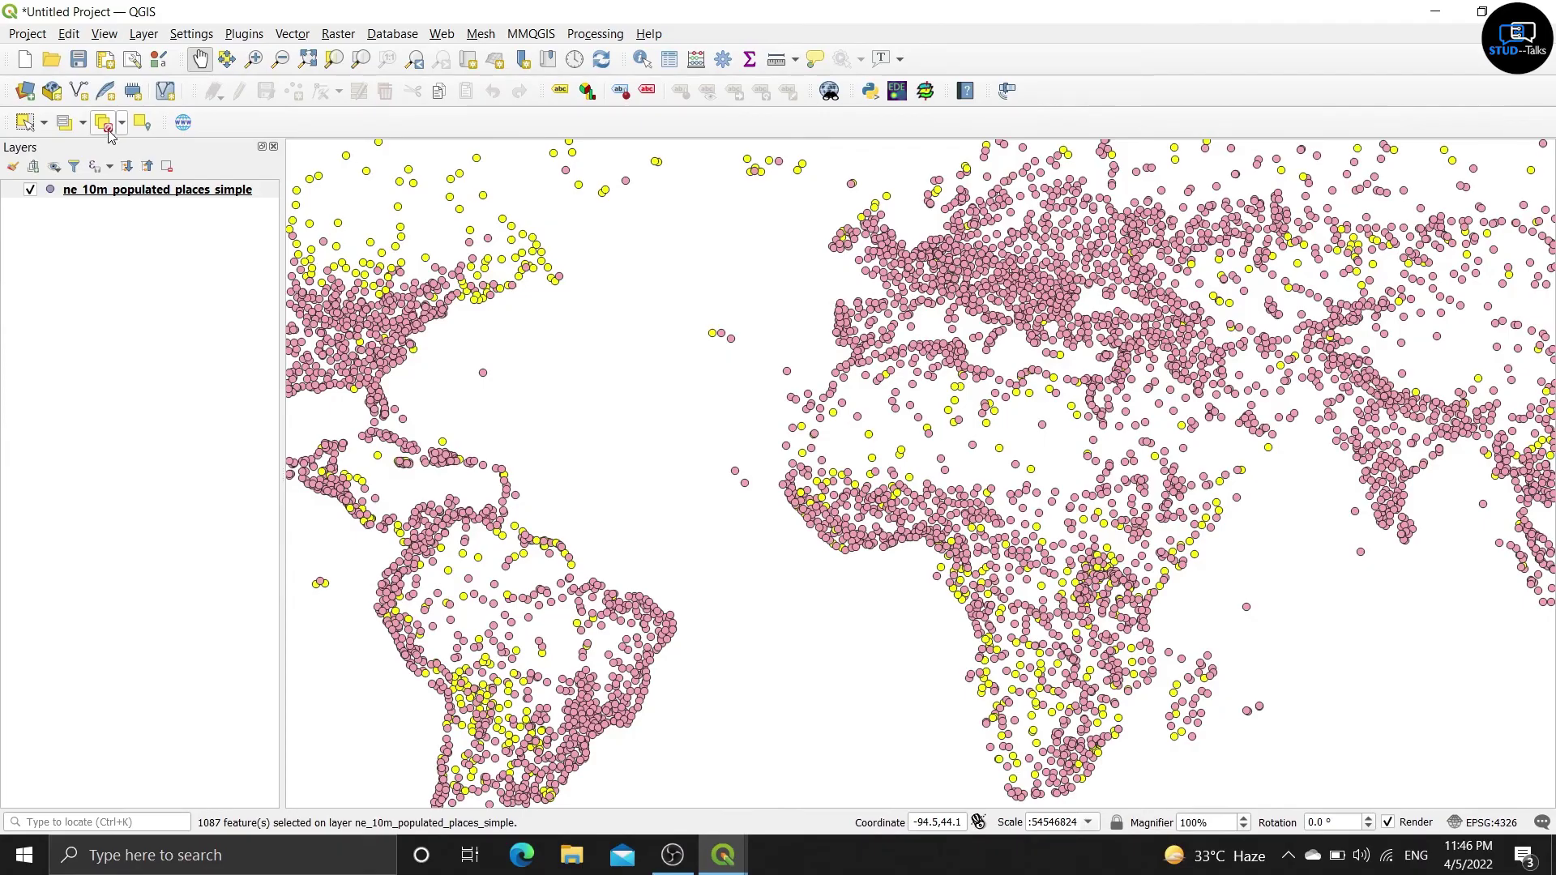
left_click(107, 127)
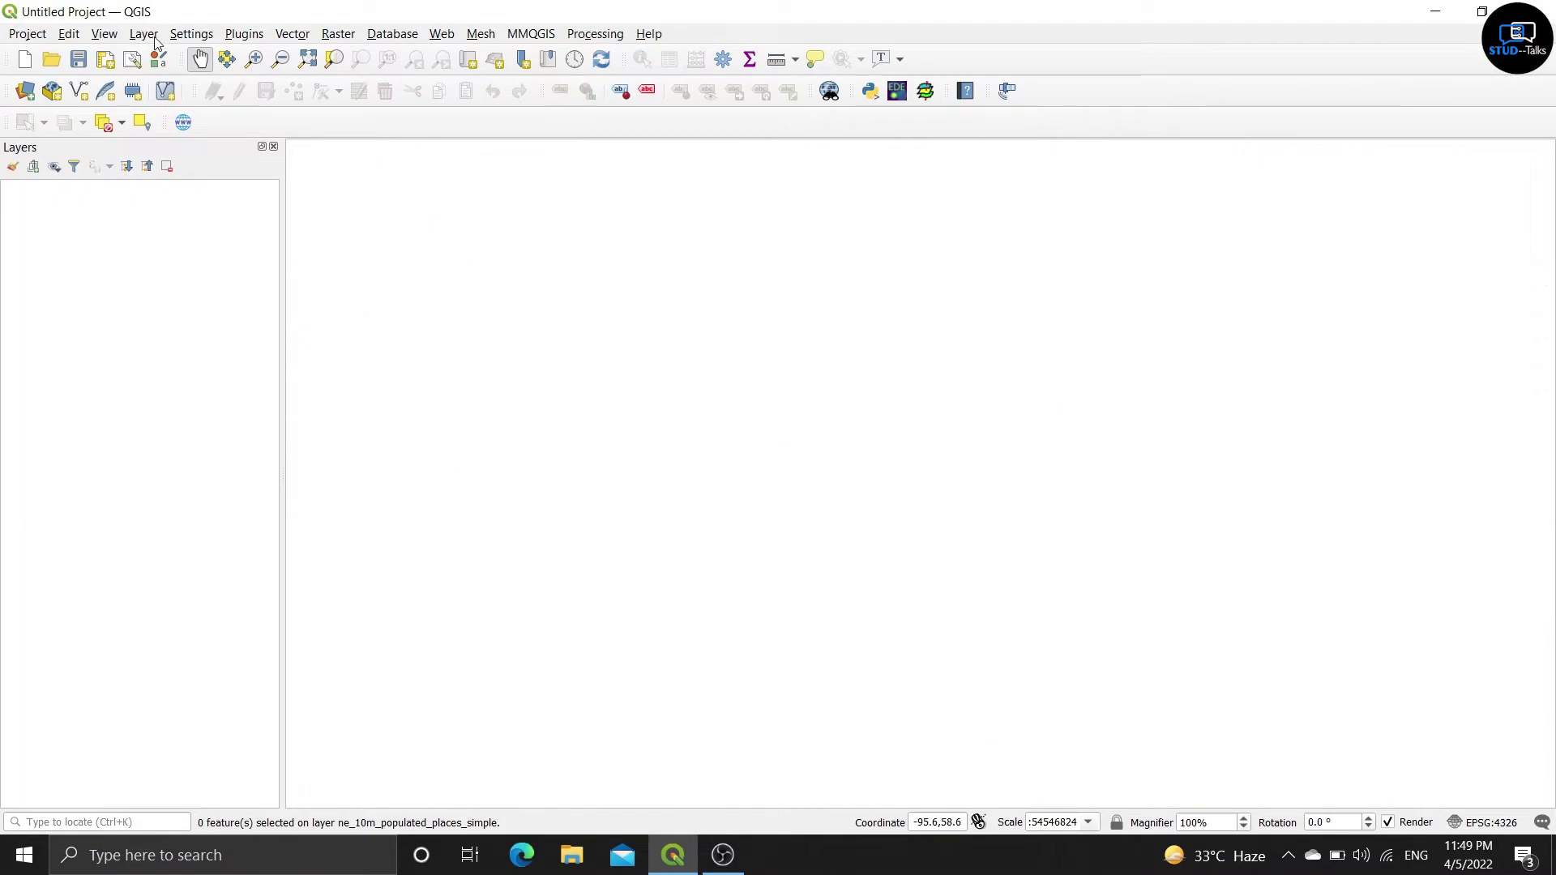
Step: Add the 10n060e_20101117_gmted_mea300 elevation raster as a new layer
left_click(151, 36)
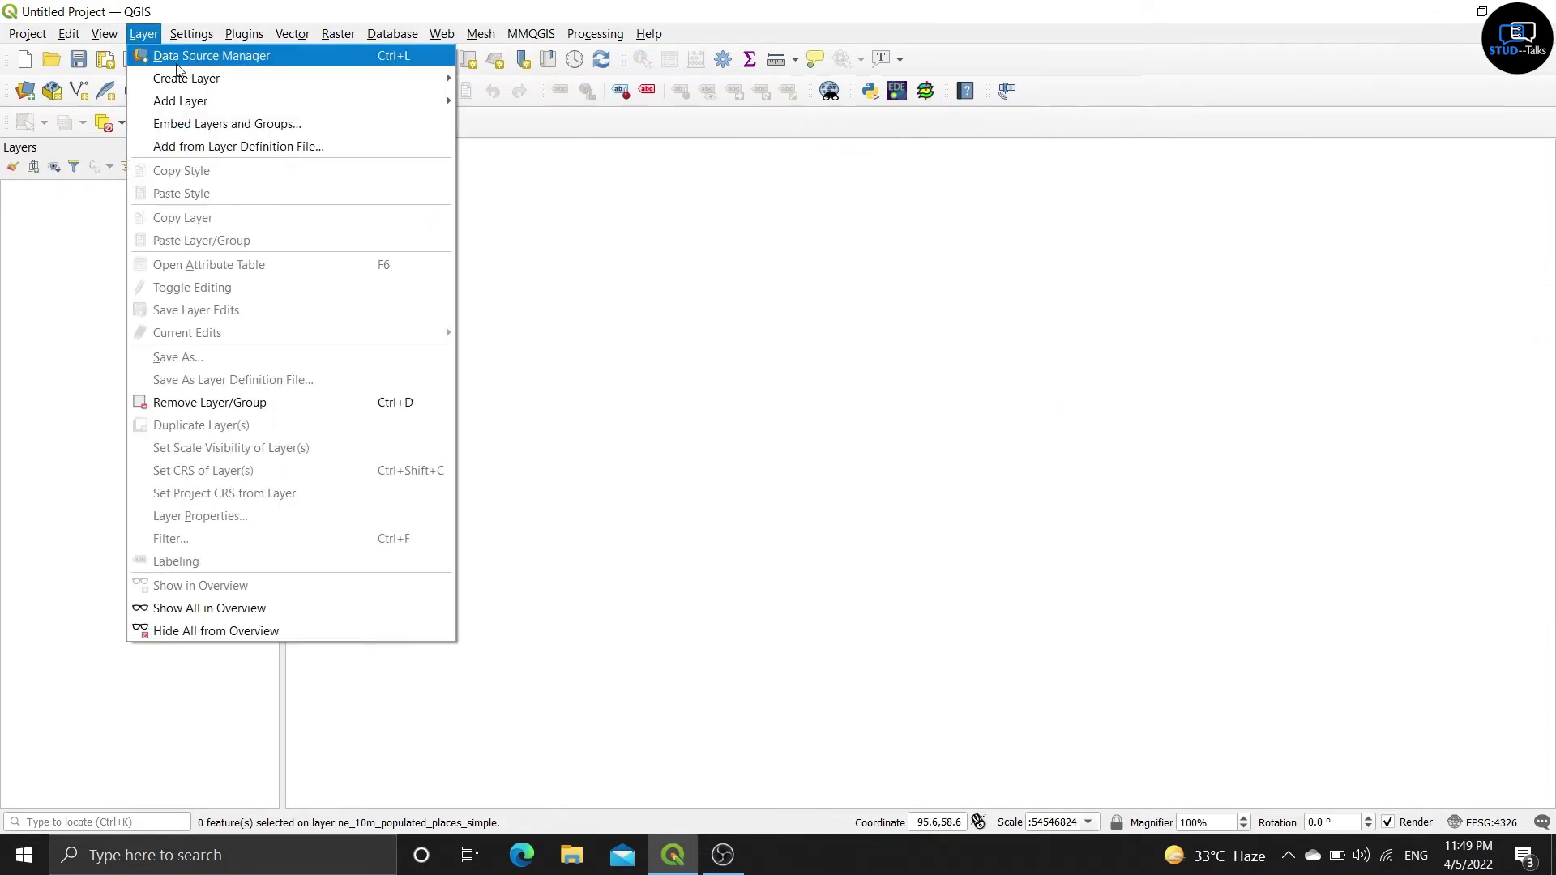
mouse_move(309, 101)
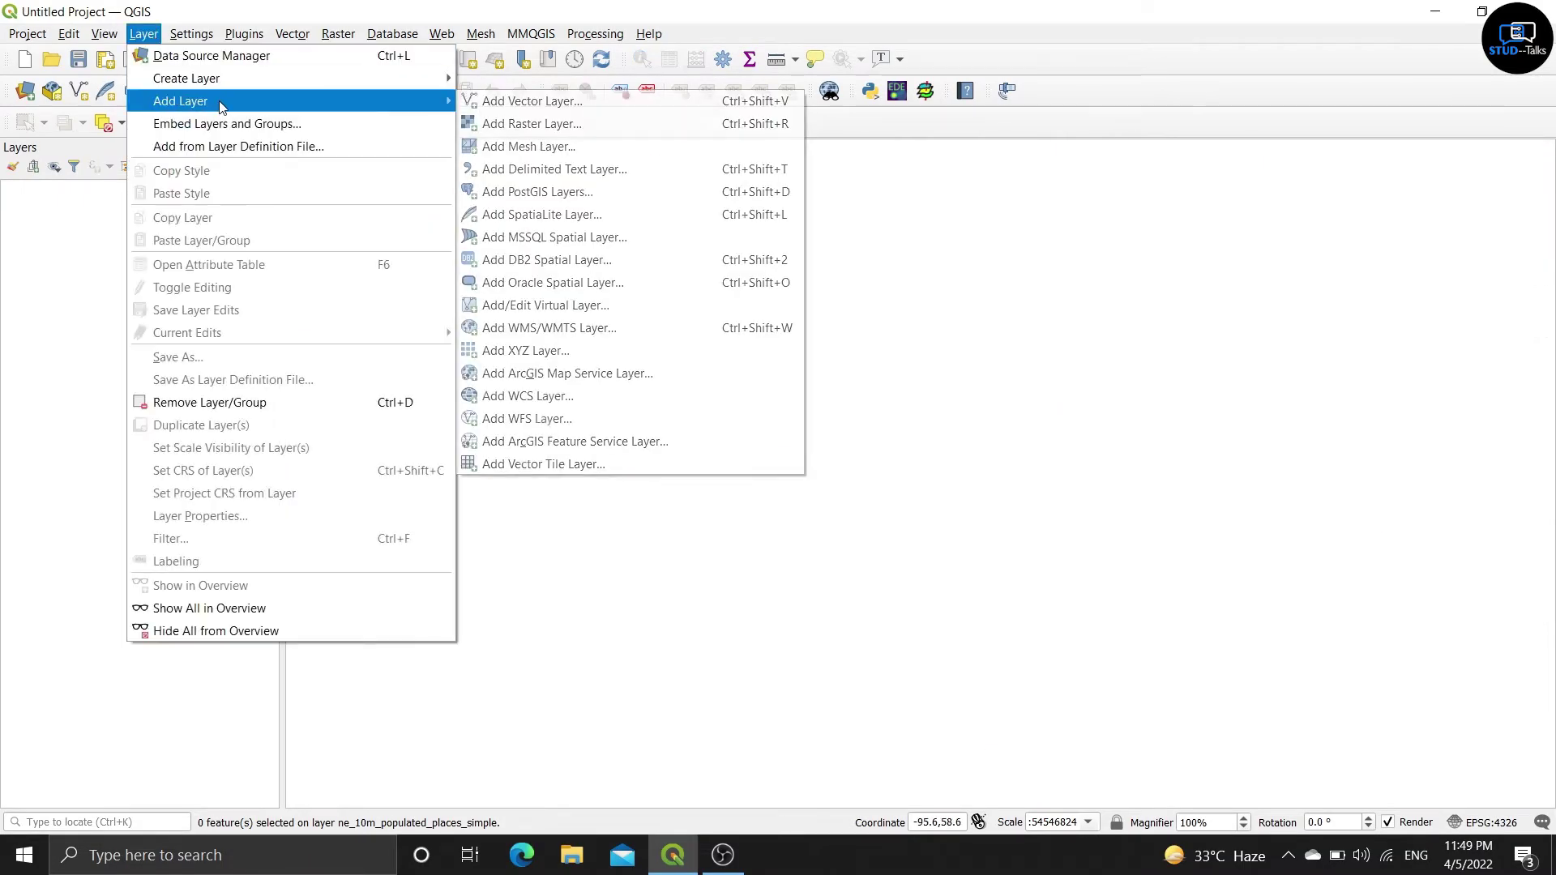
left_click(490, 124)
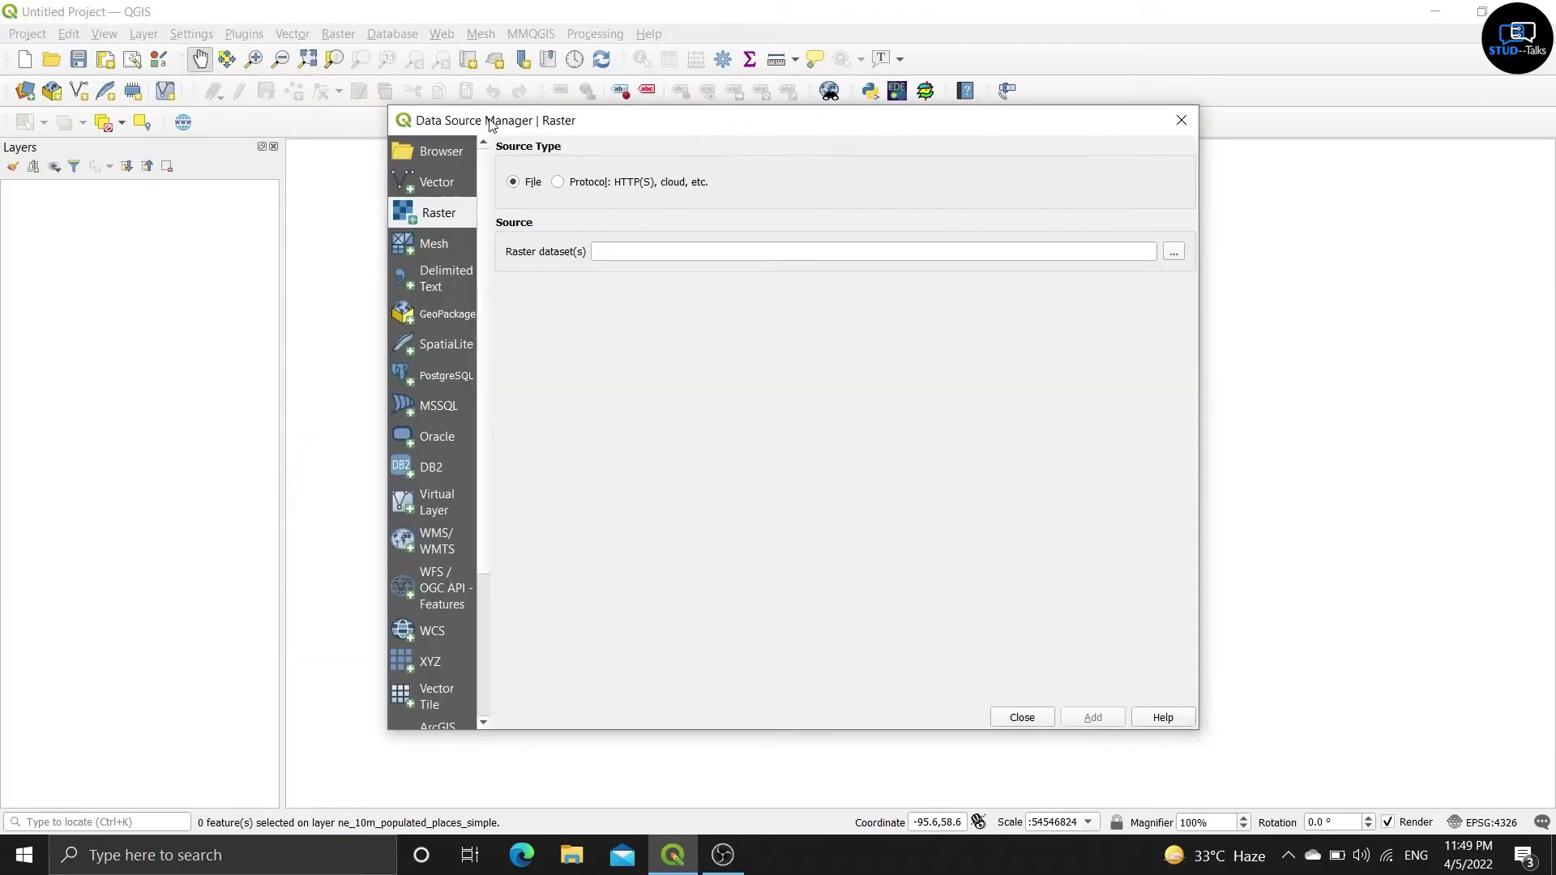
left_click(1175, 252)
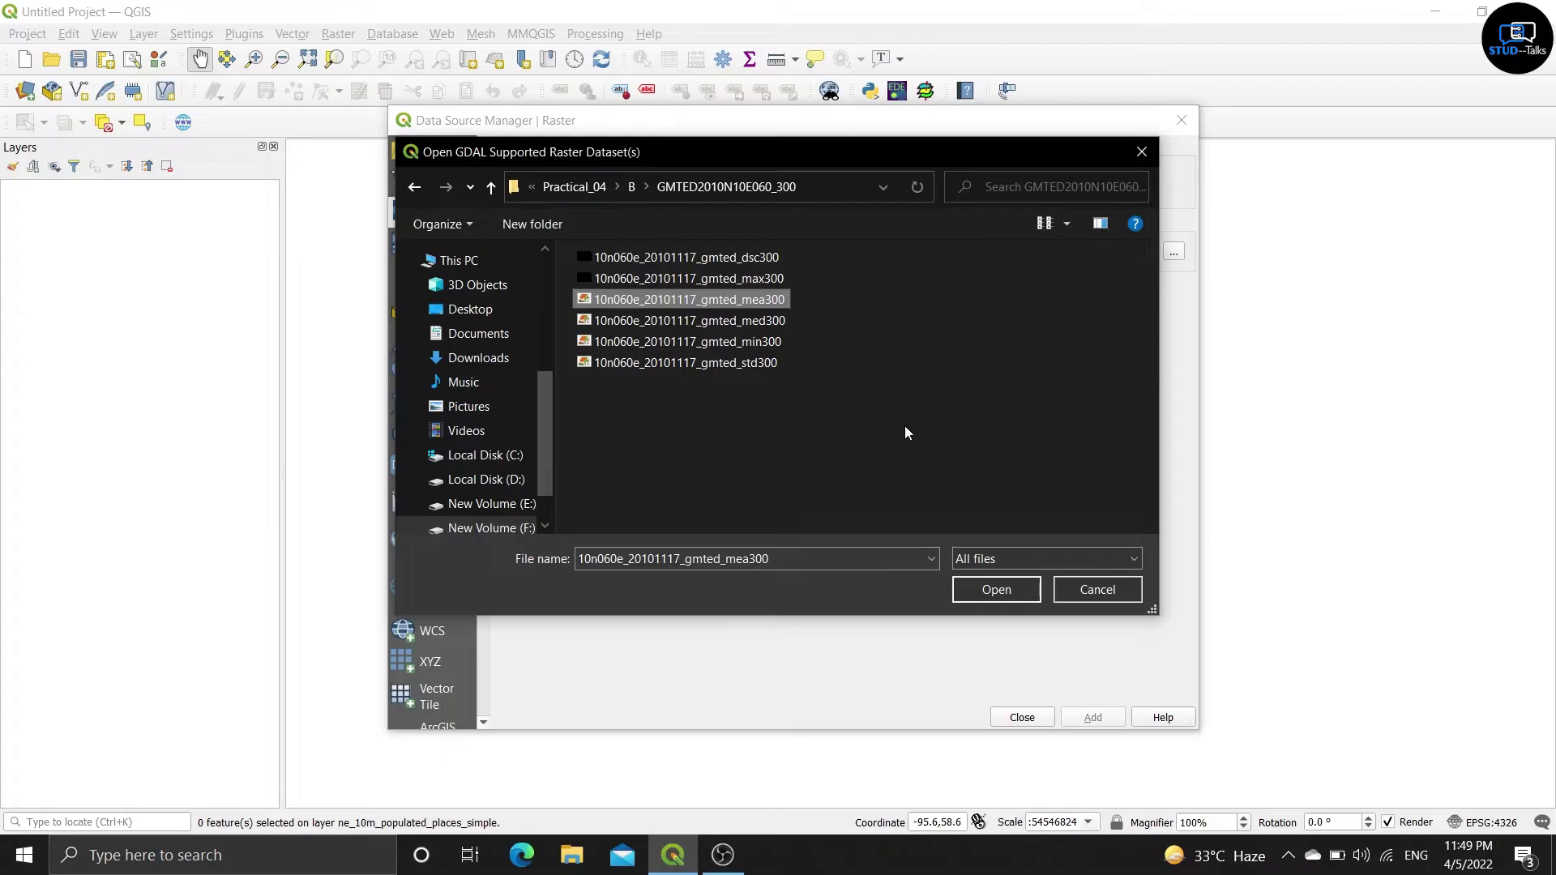
left_click(983, 592)
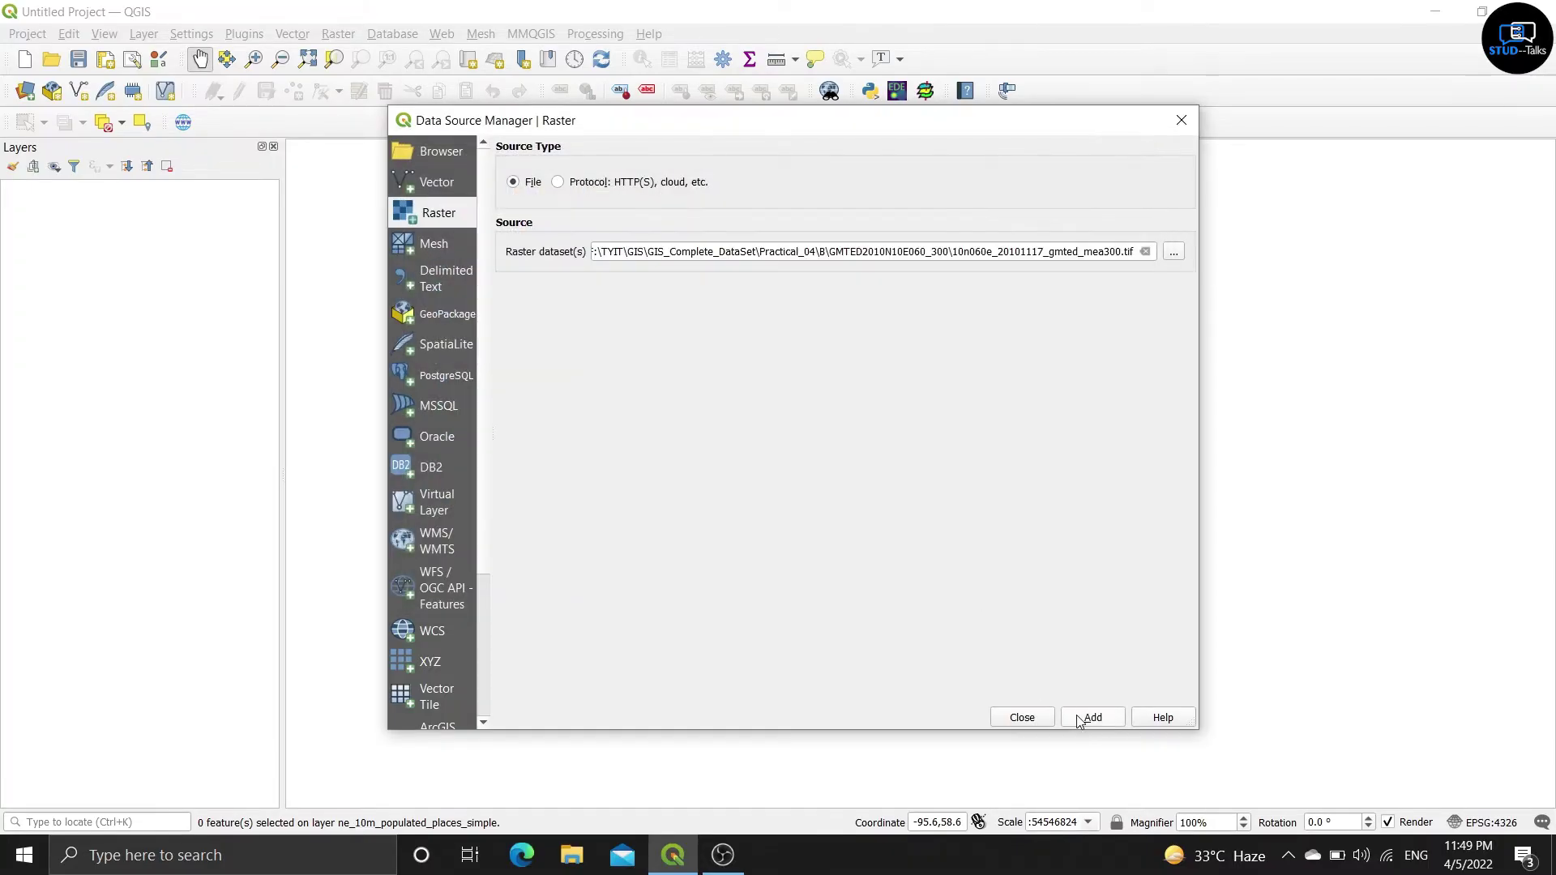
left_click(1091, 718)
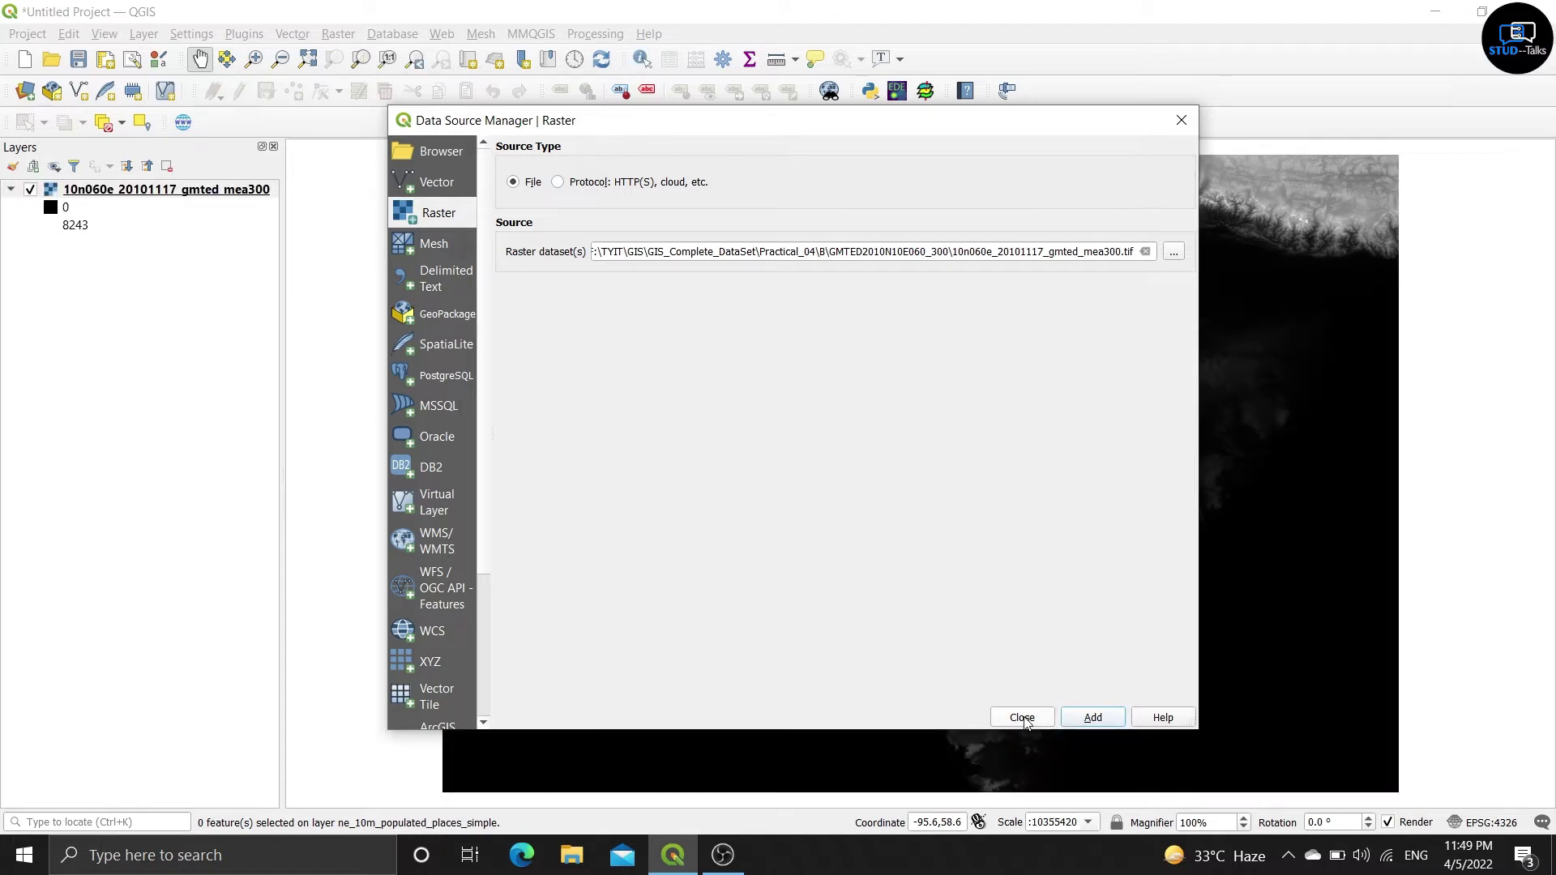
left_click(1023, 718)
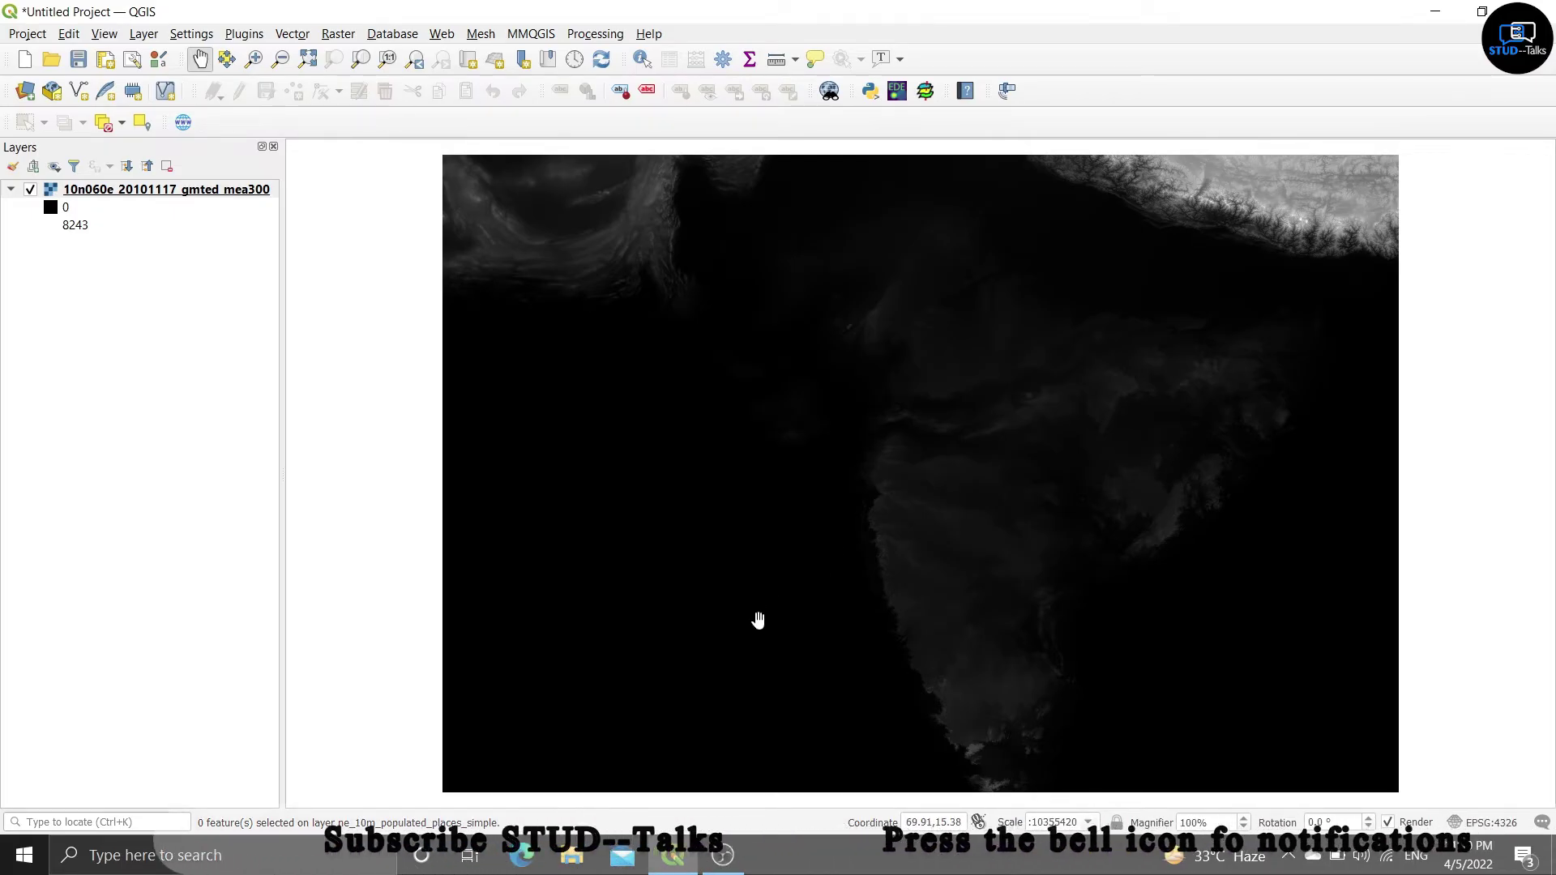
Step: Zoom the map to 1:1000000 and centre it on coordinate 86.92,27.98
left_click(1091, 821)
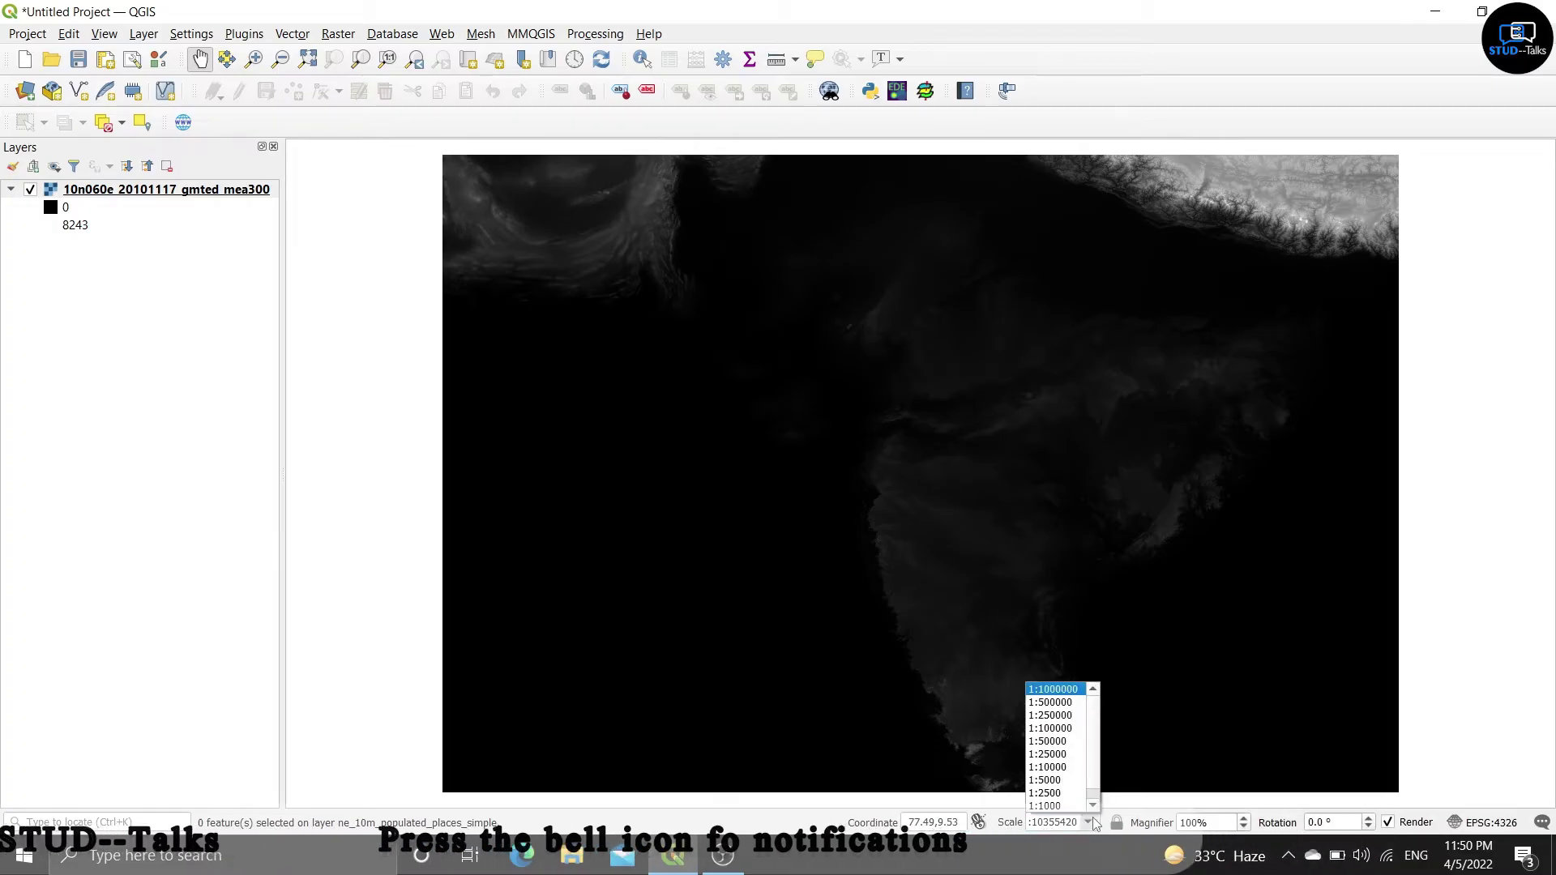
left_click(1052, 690)
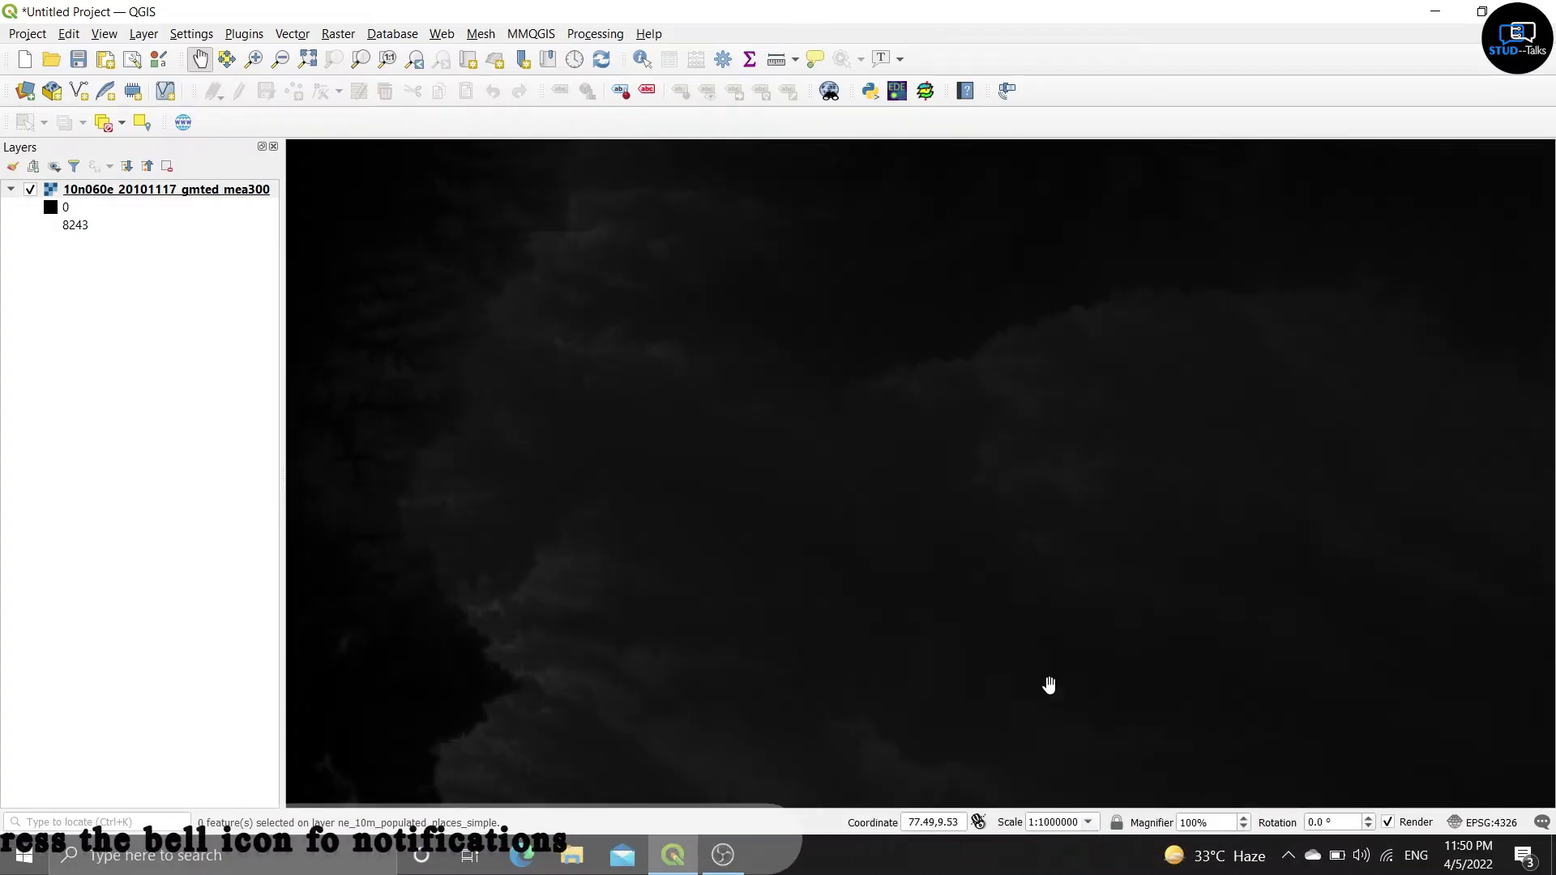
triple_click(960, 825)
key("BackSpace")
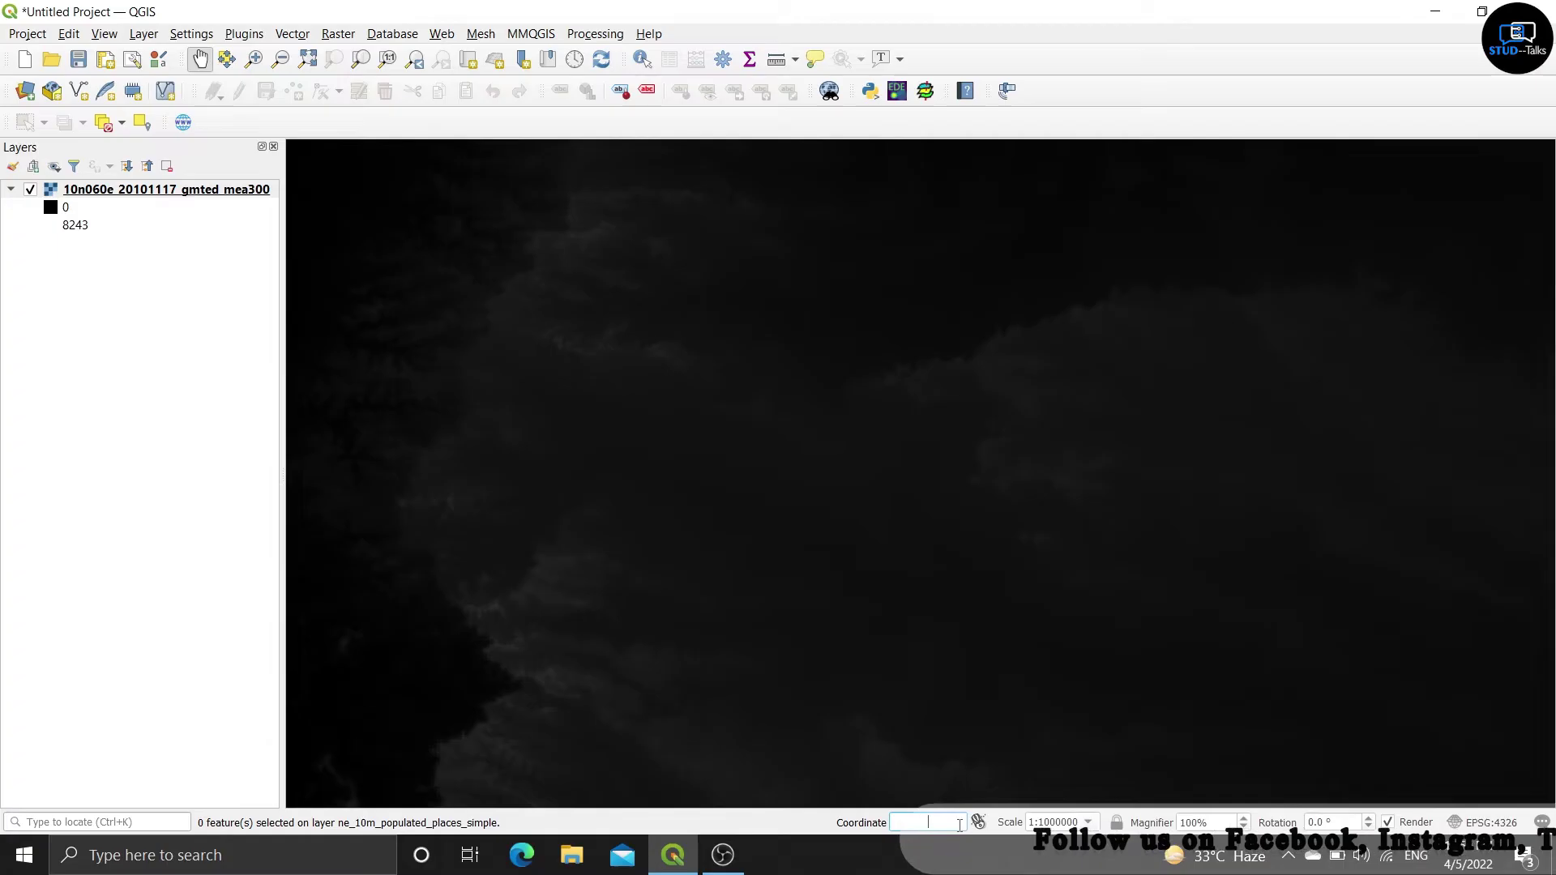
type("86.")
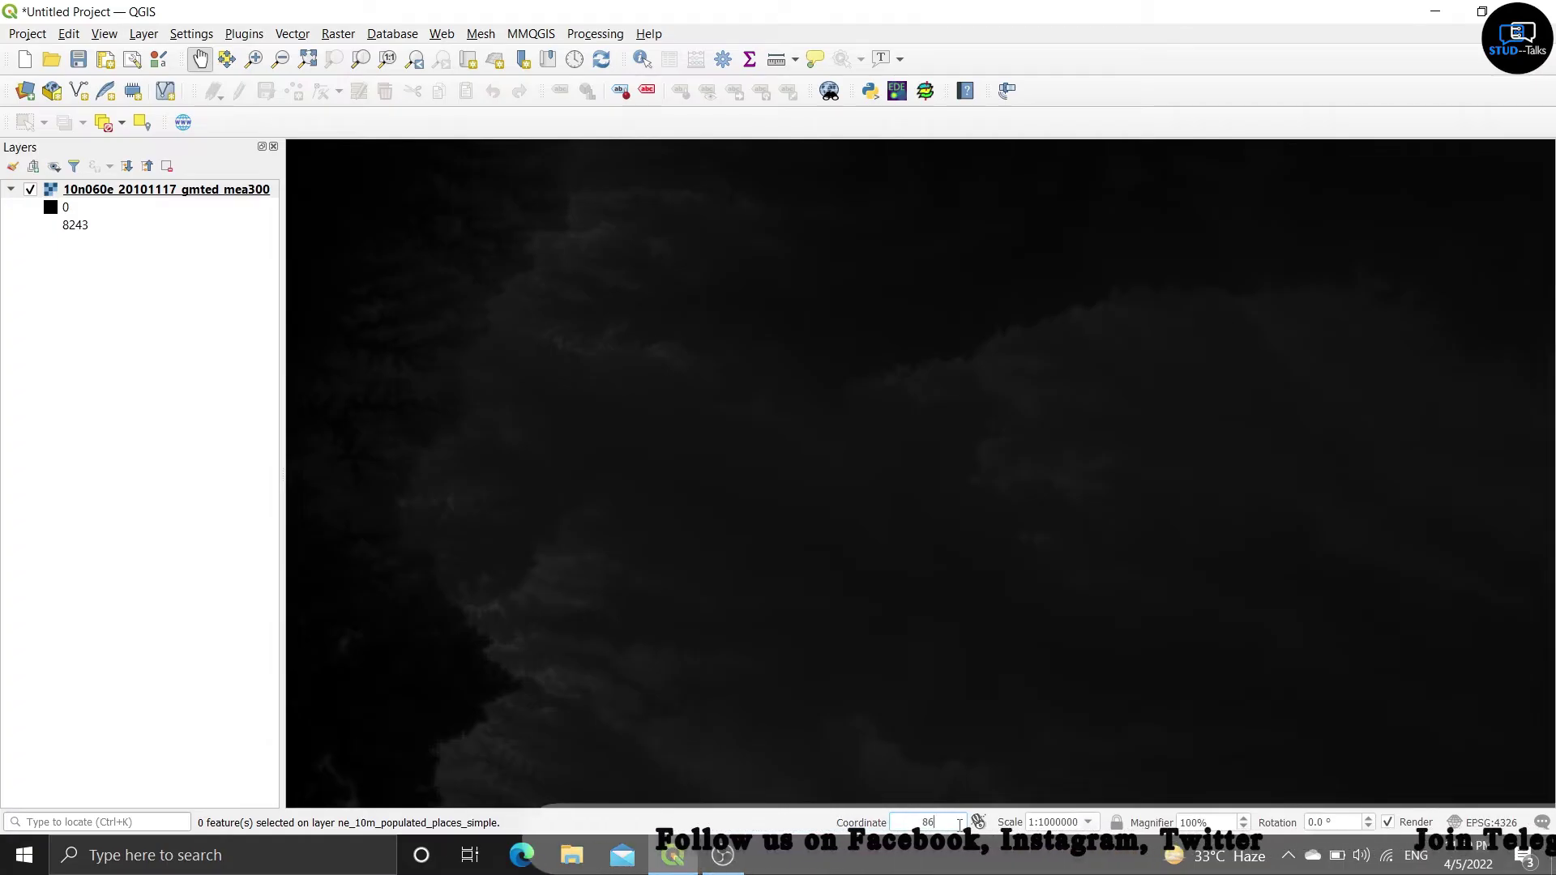
type("9")
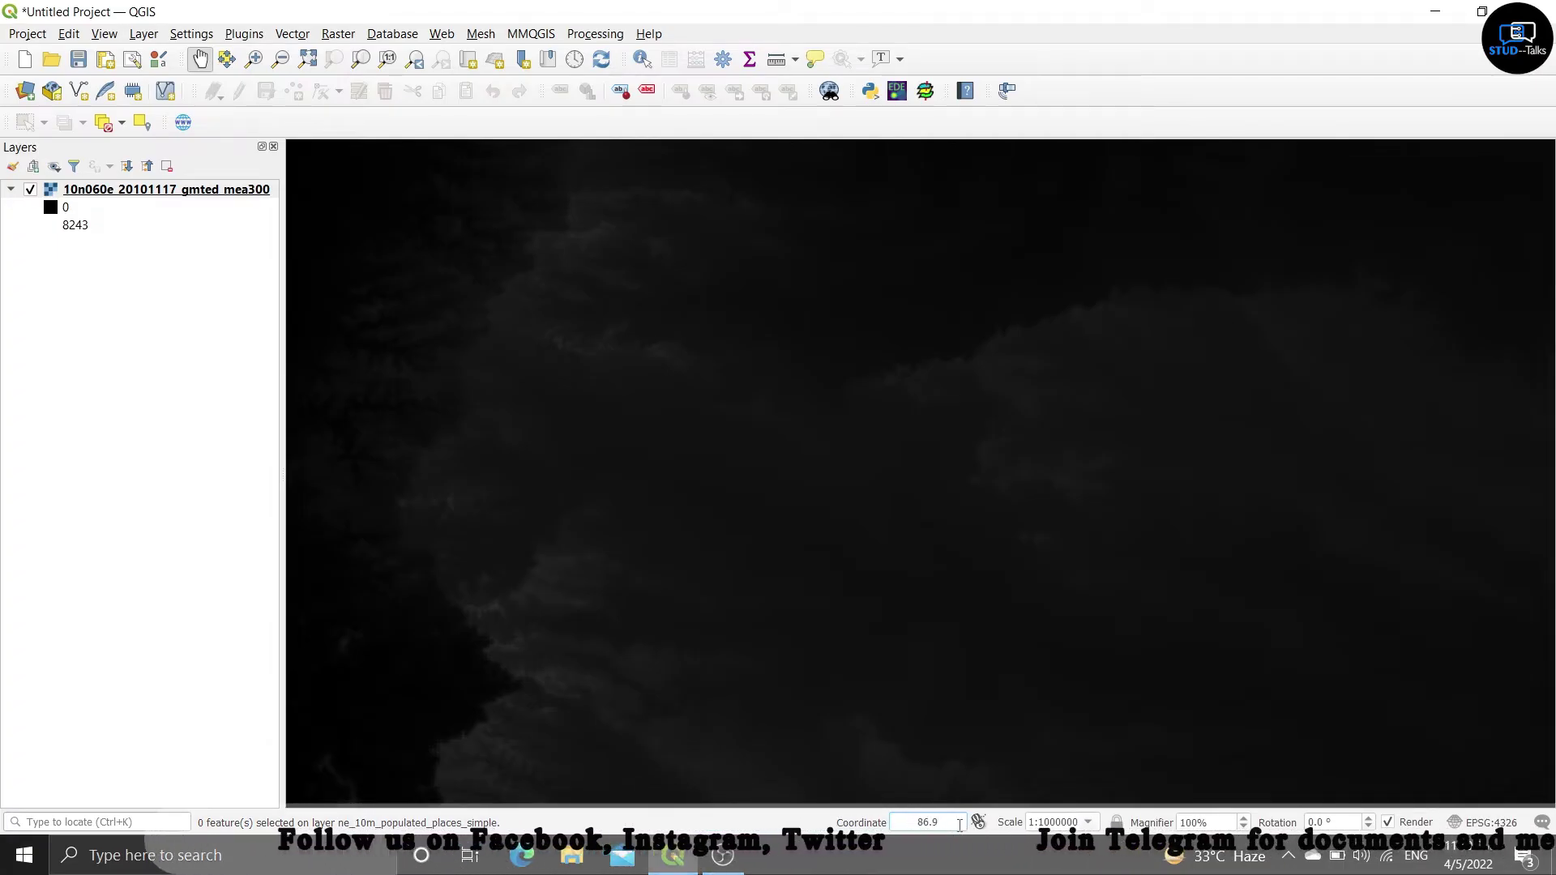
type("2,")
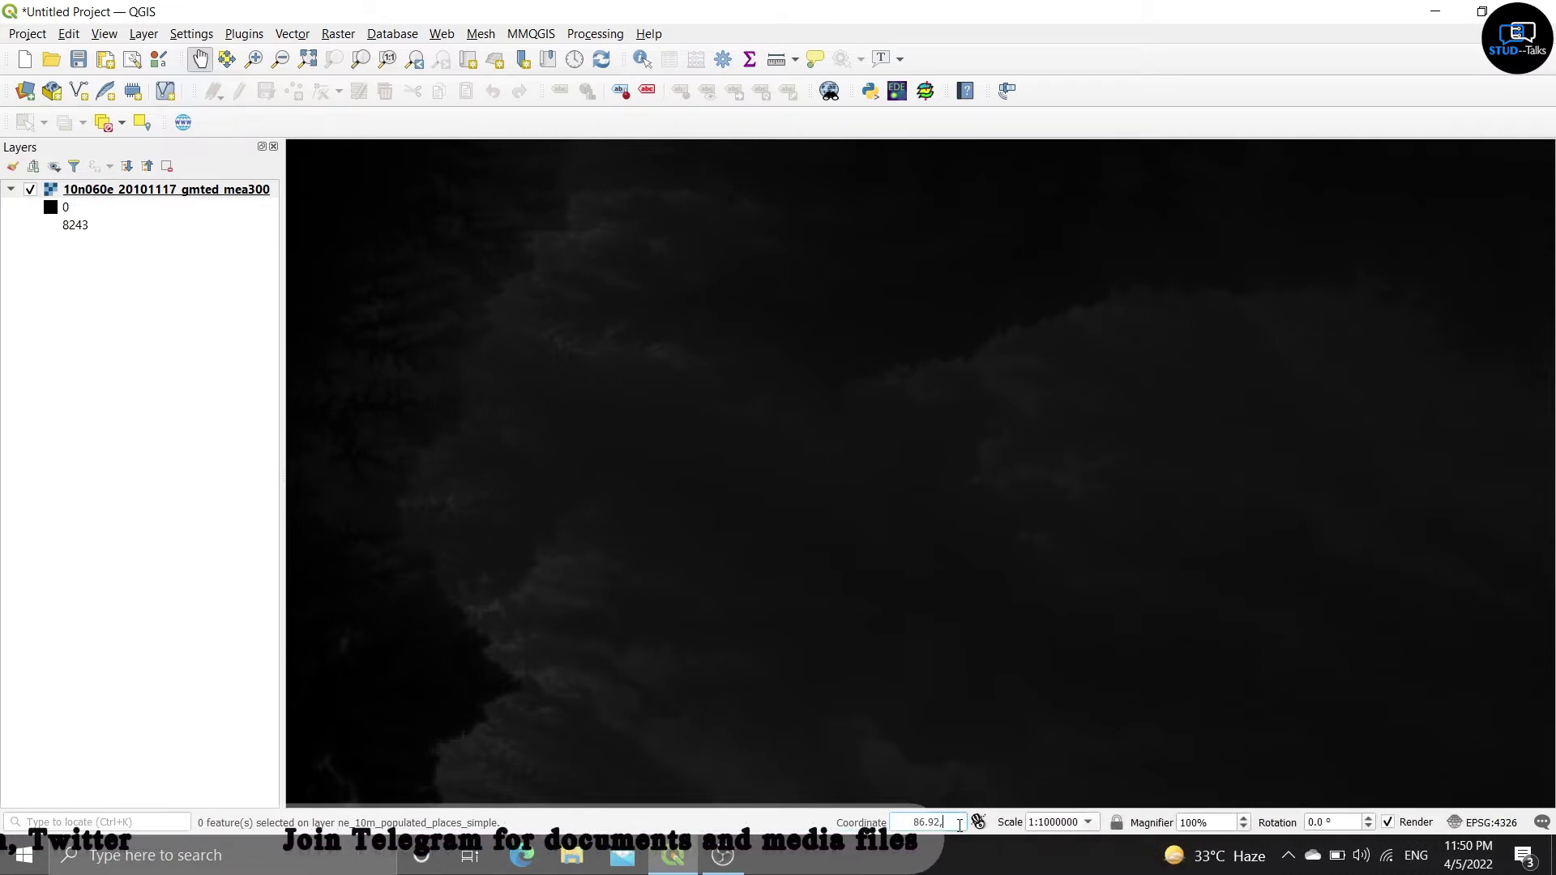
type("27.")
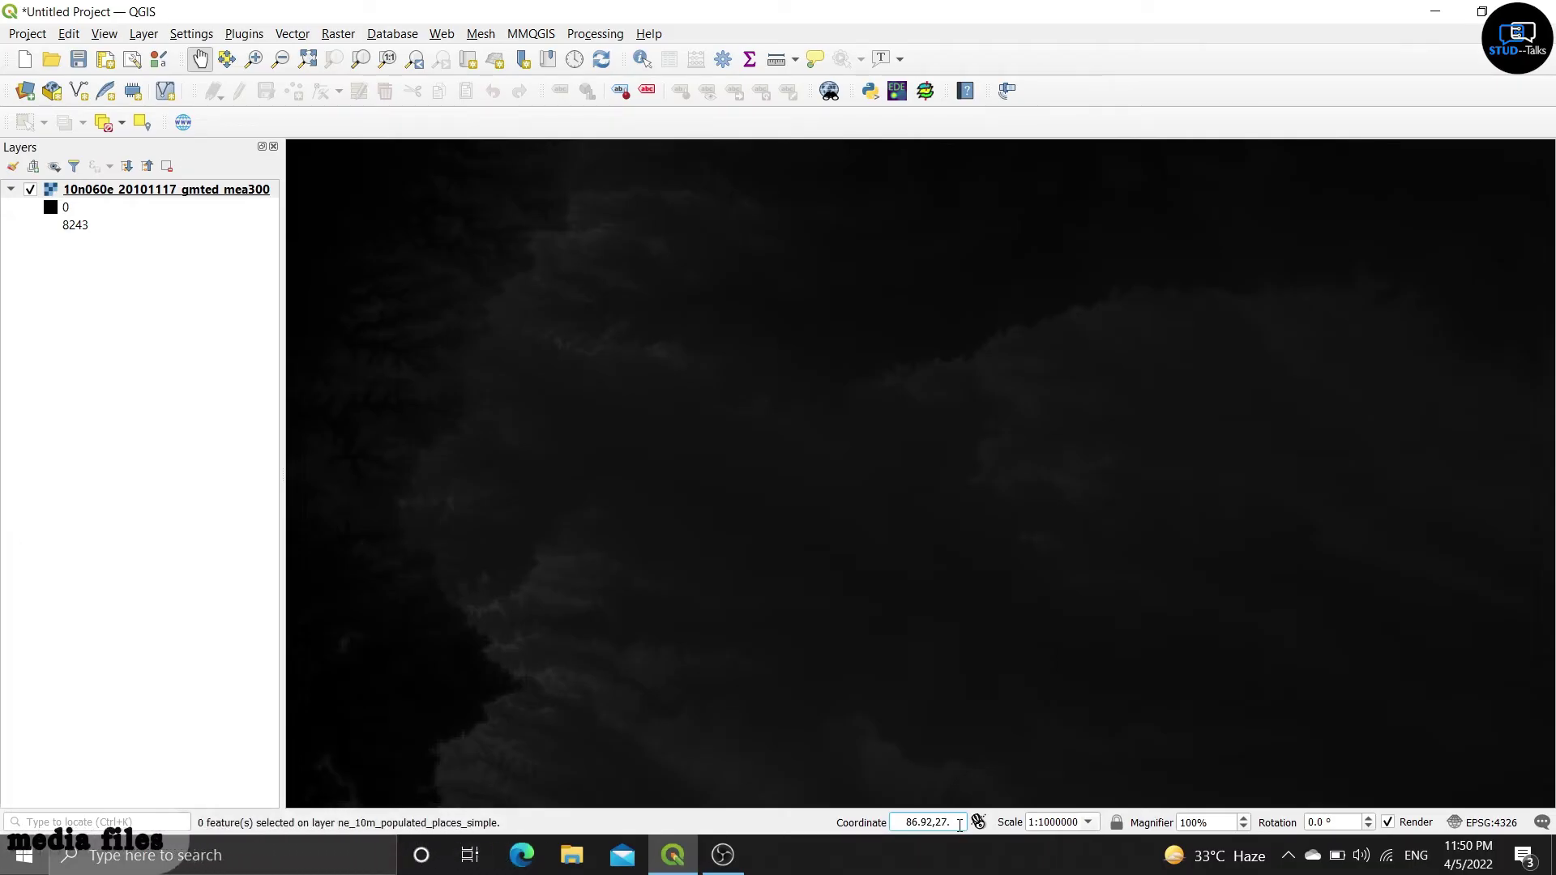
type("98")
key("Return")
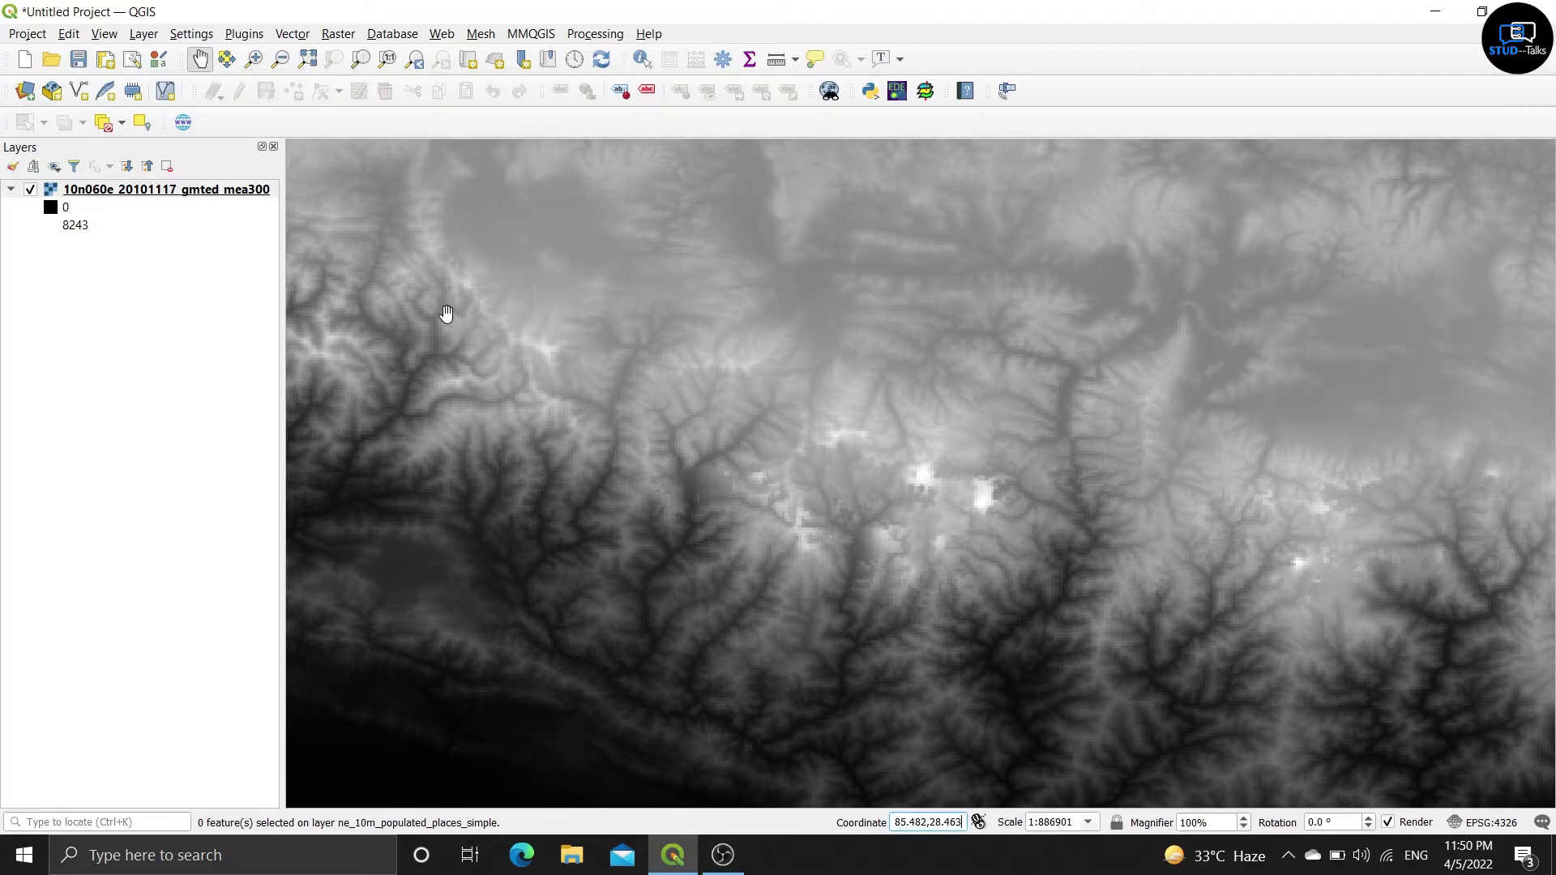
Step: Open Clip Raster by Extent and set the clipping extent to the current map canvas
left_click(338, 36)
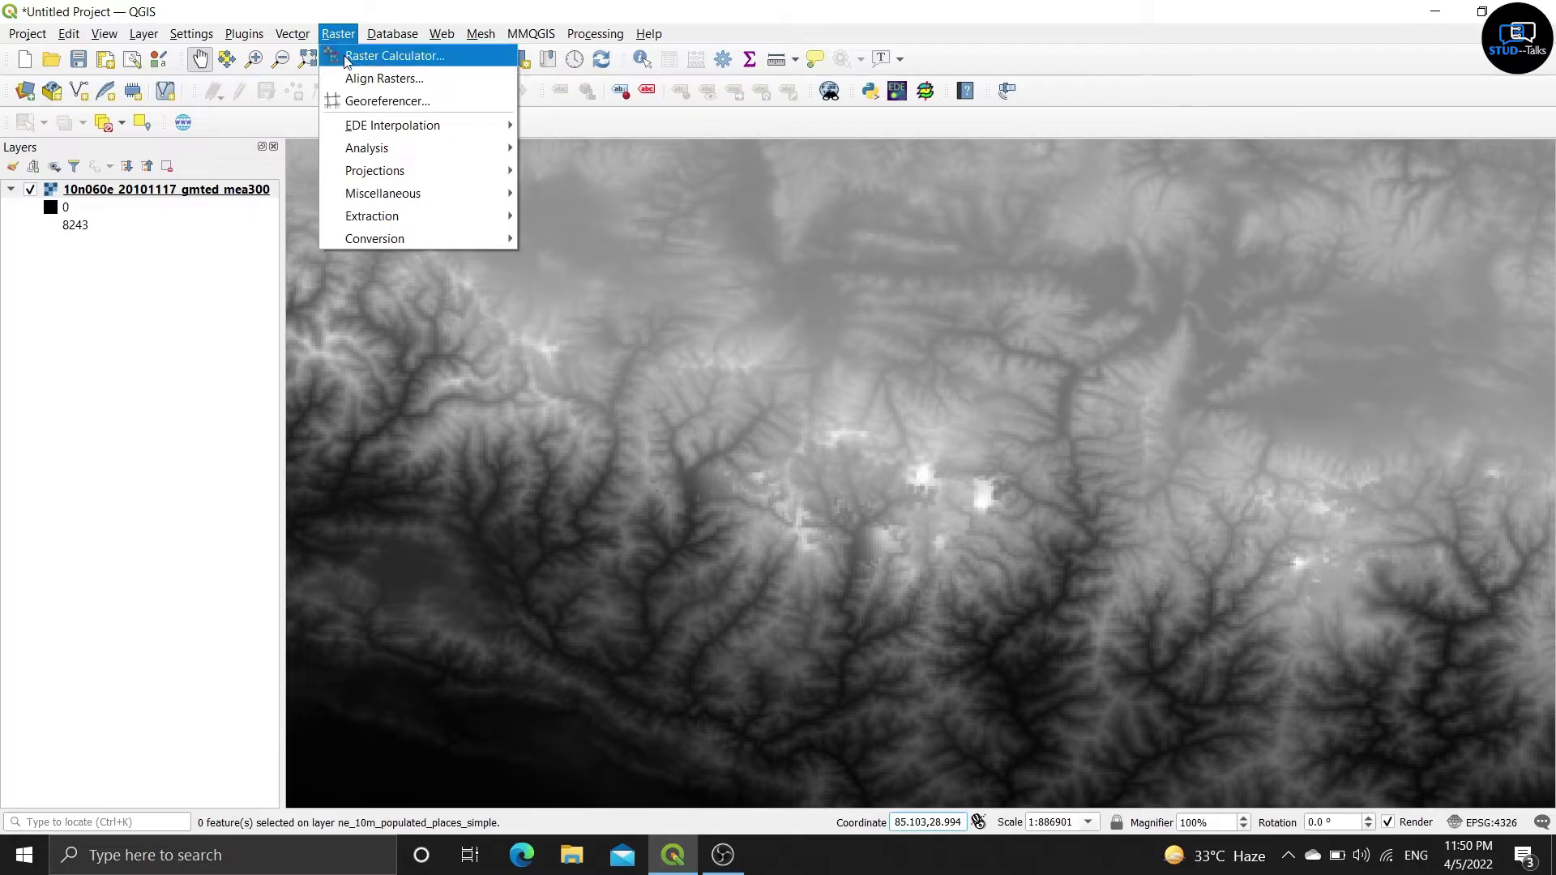
mouse_move(452, 220)
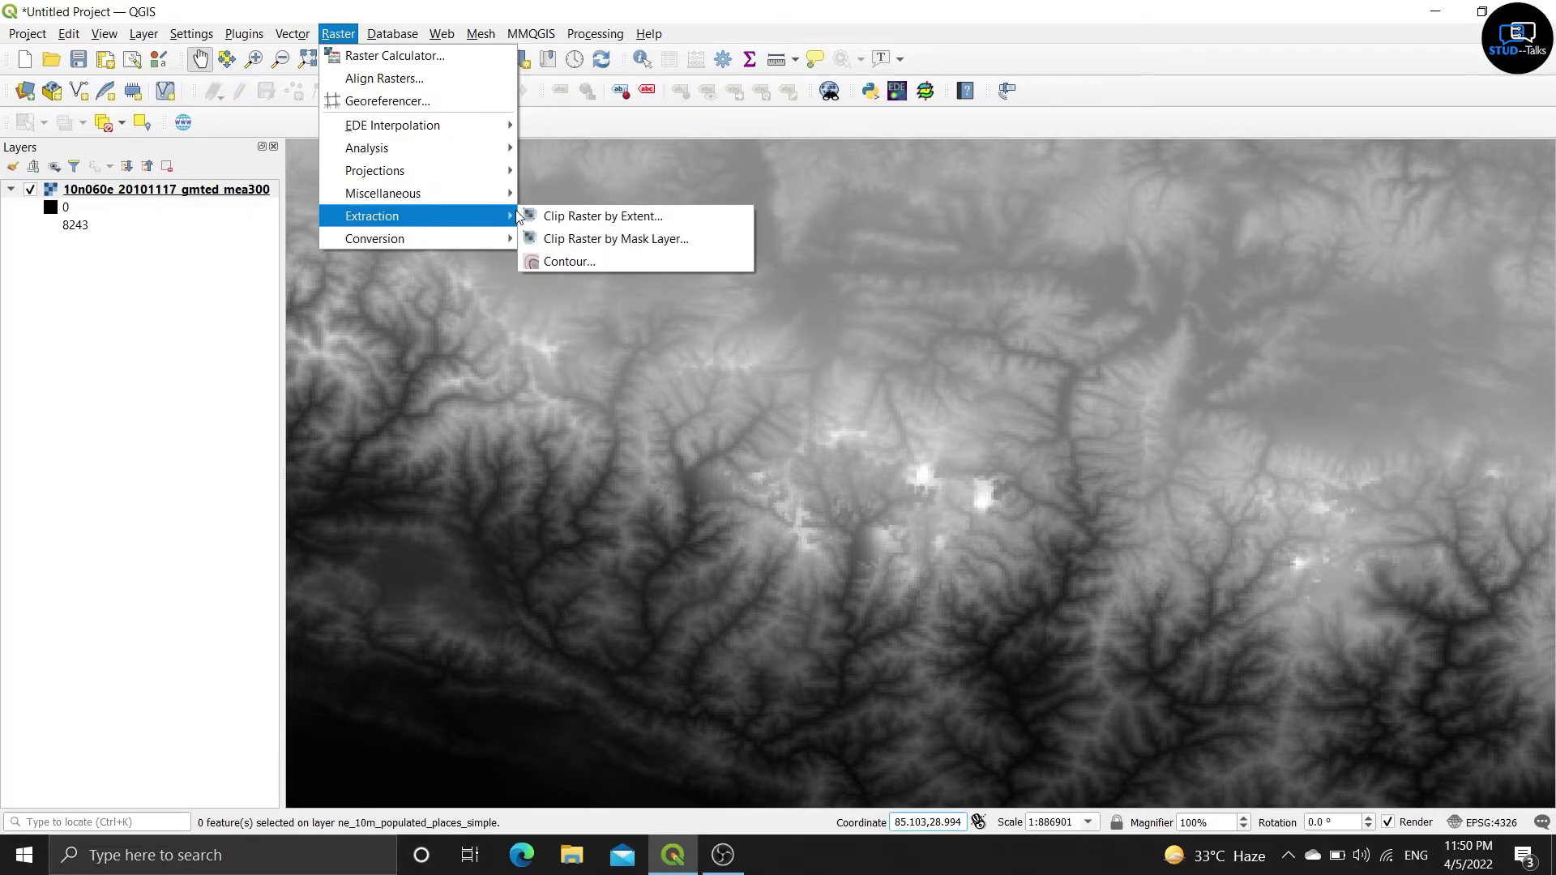
left_click(578, 219)
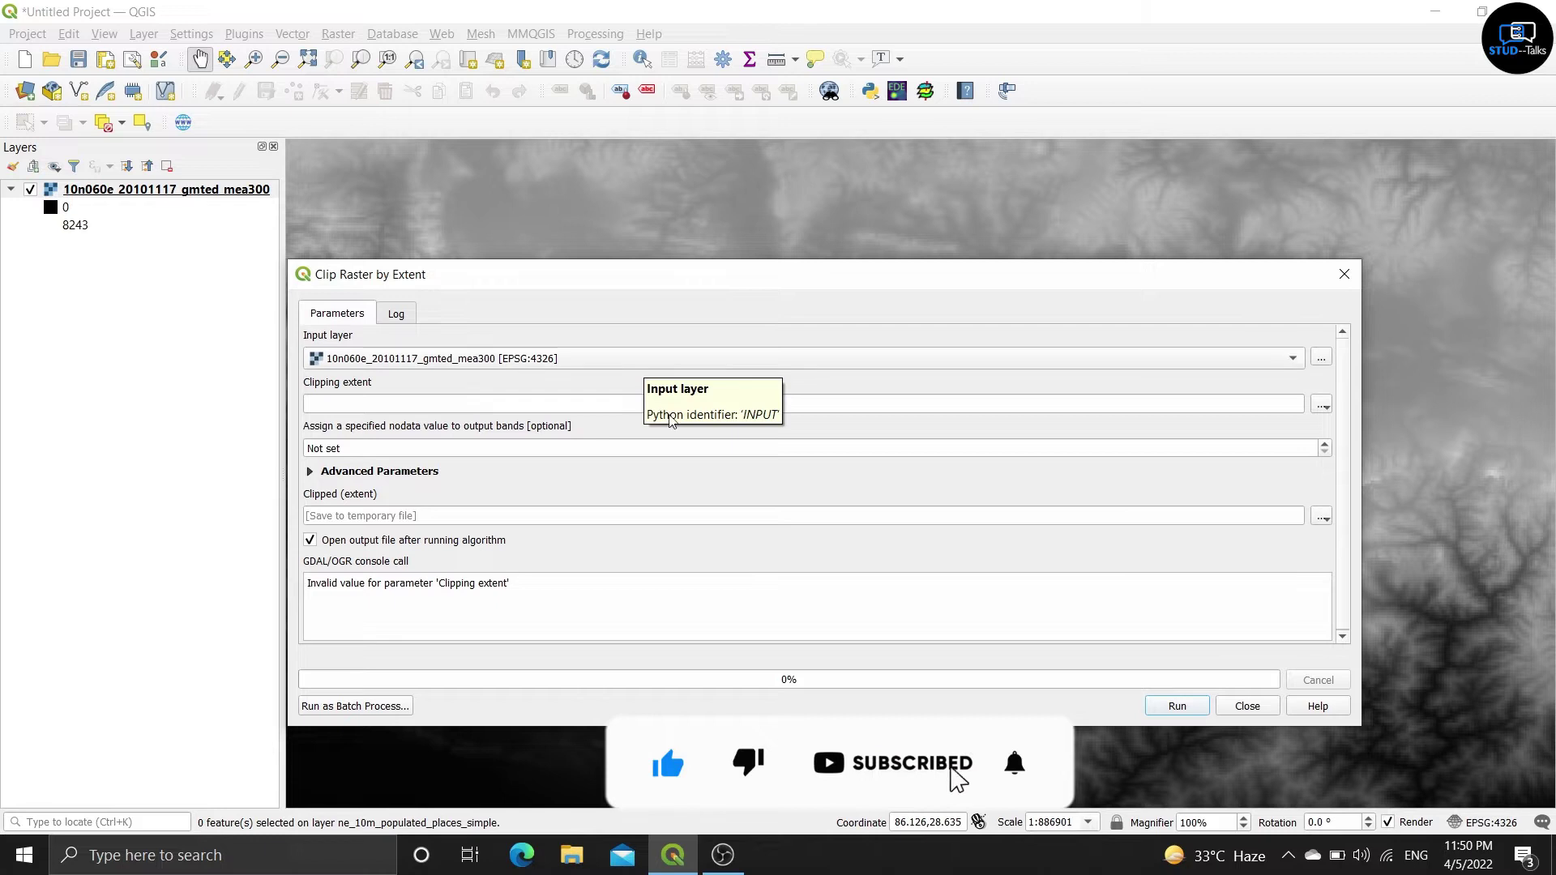
left_click(1321, 405)
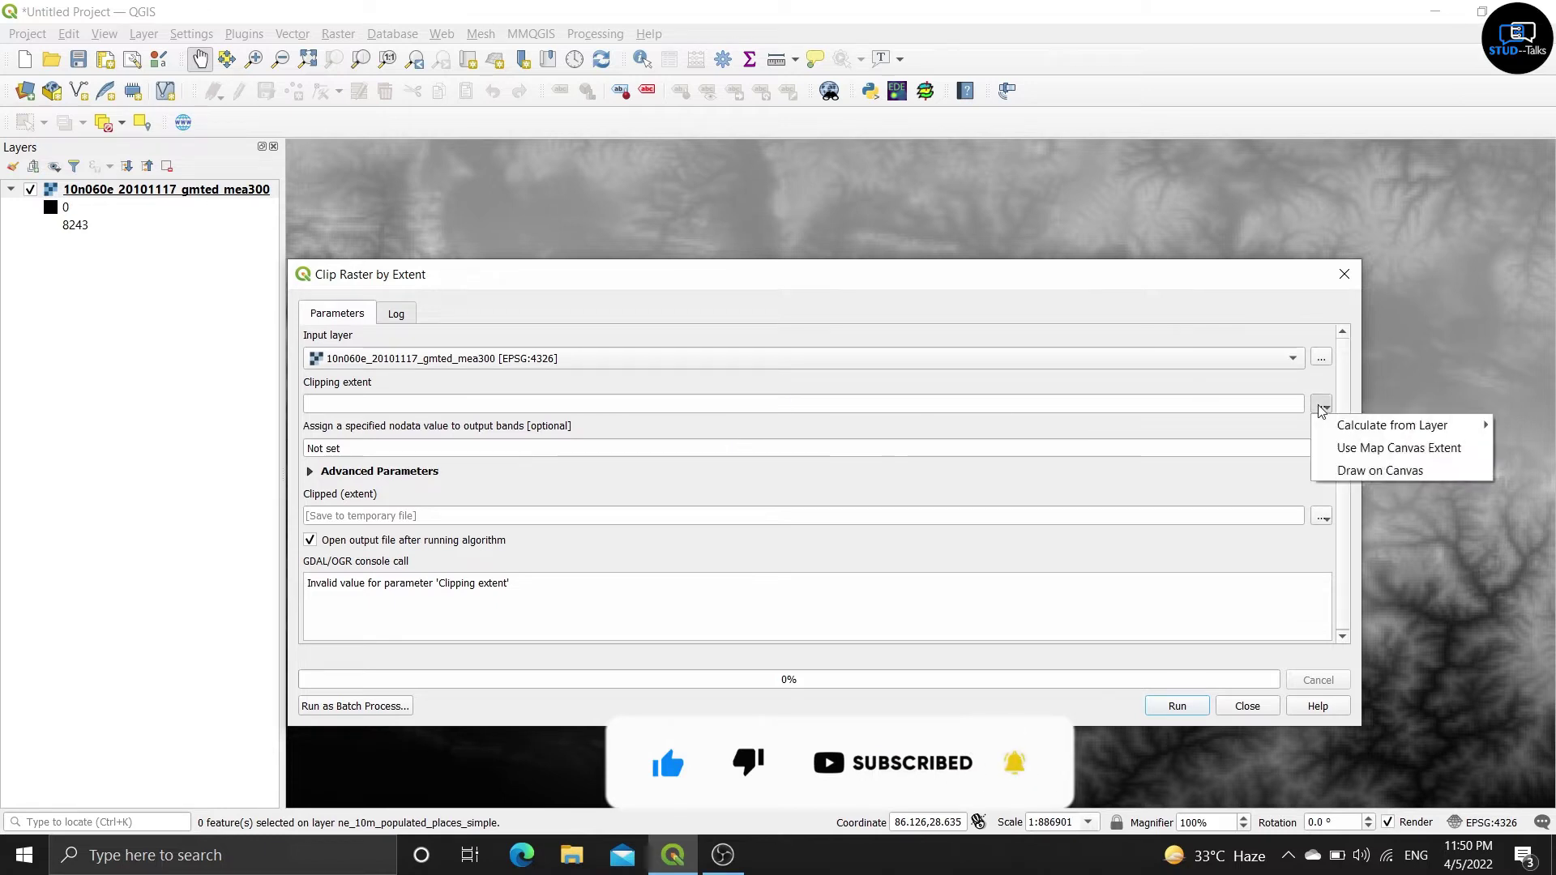
left_click(1339, 449)
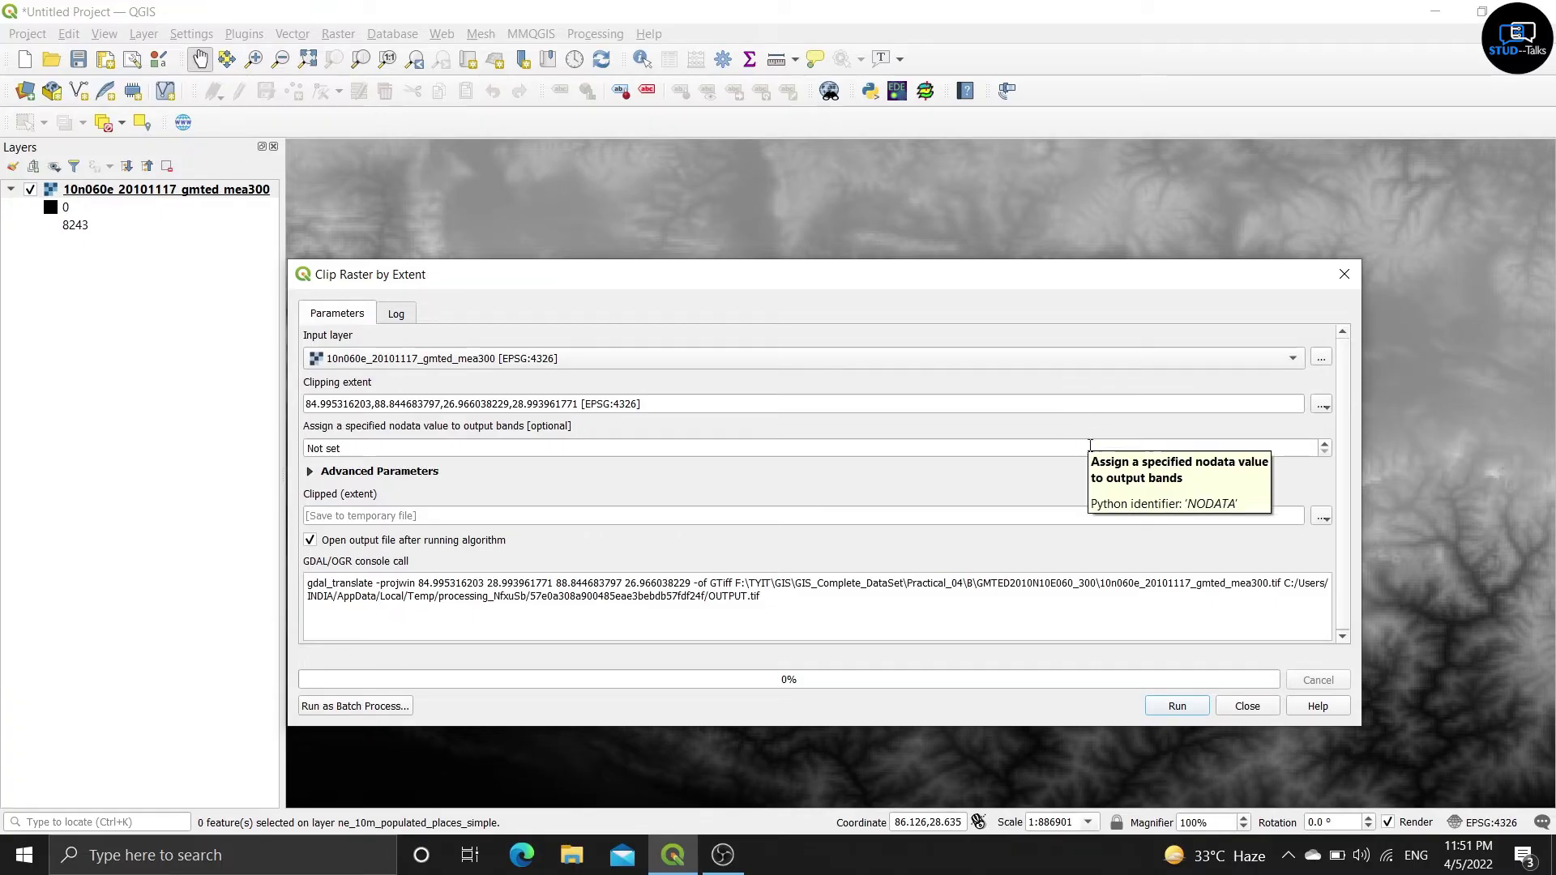
Step: Save the clip output as Clipped_Himalay_Region.tif in Practical_04\B and run it
left_click(1321, 518)
left_click(1342, 566)
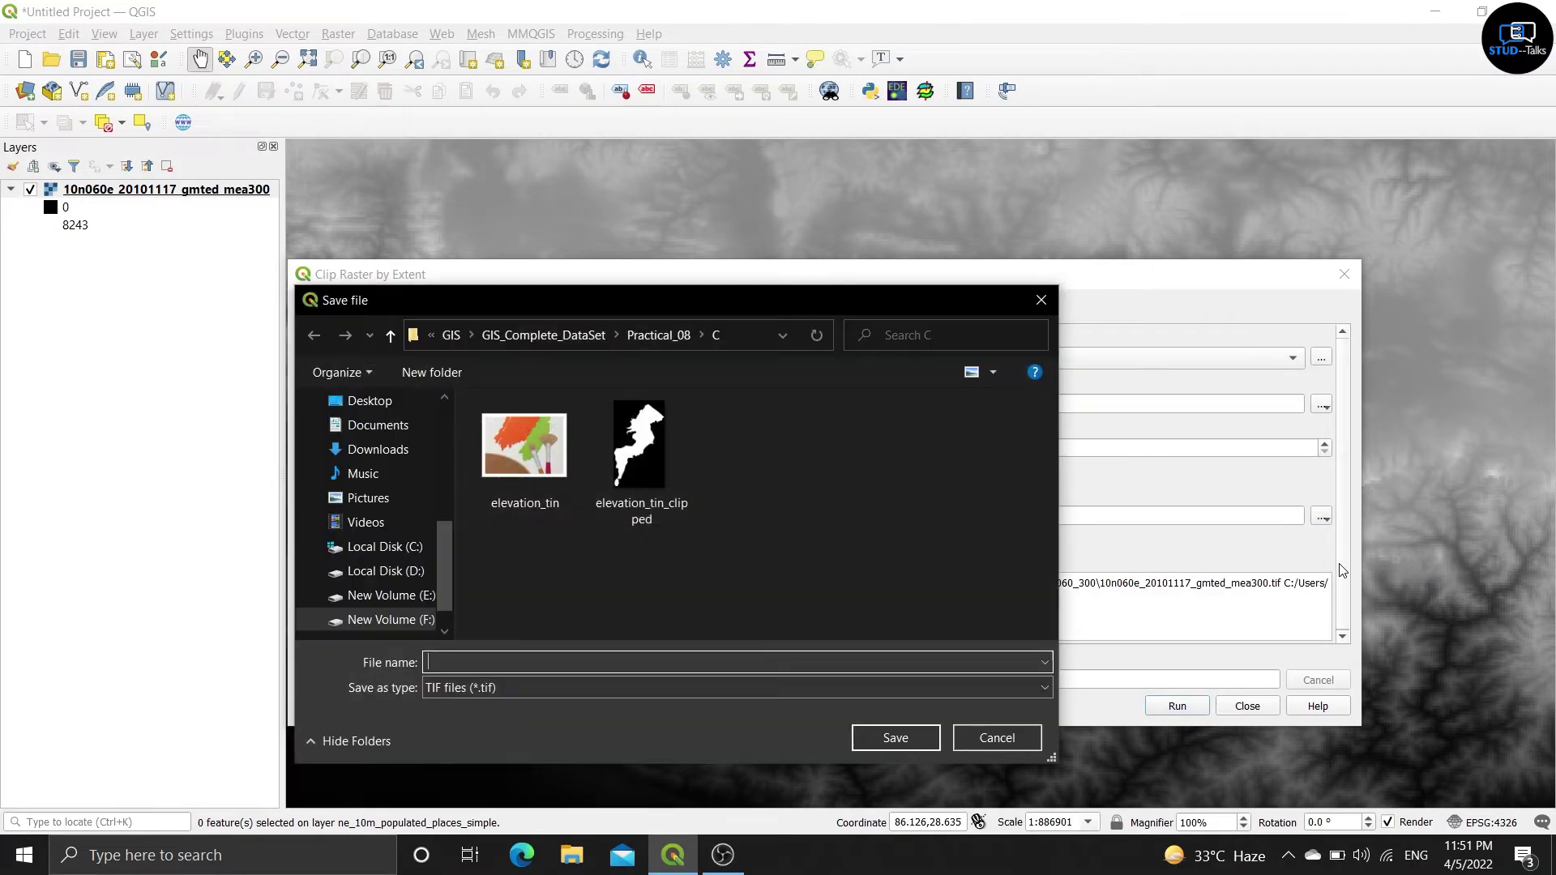
left_click(550, 337)
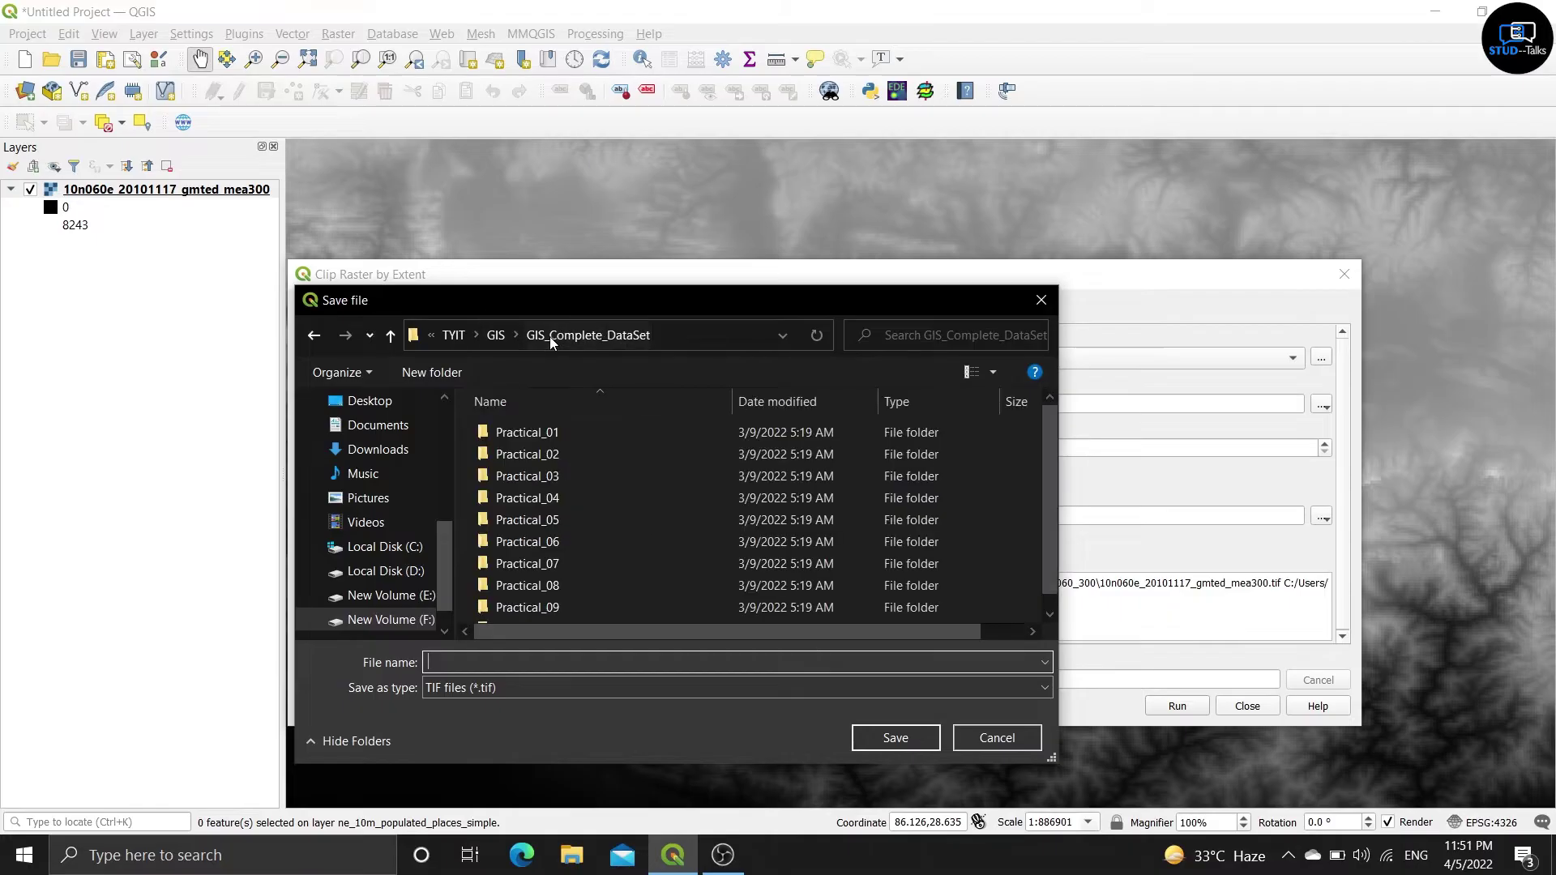
double_click(561, 501)
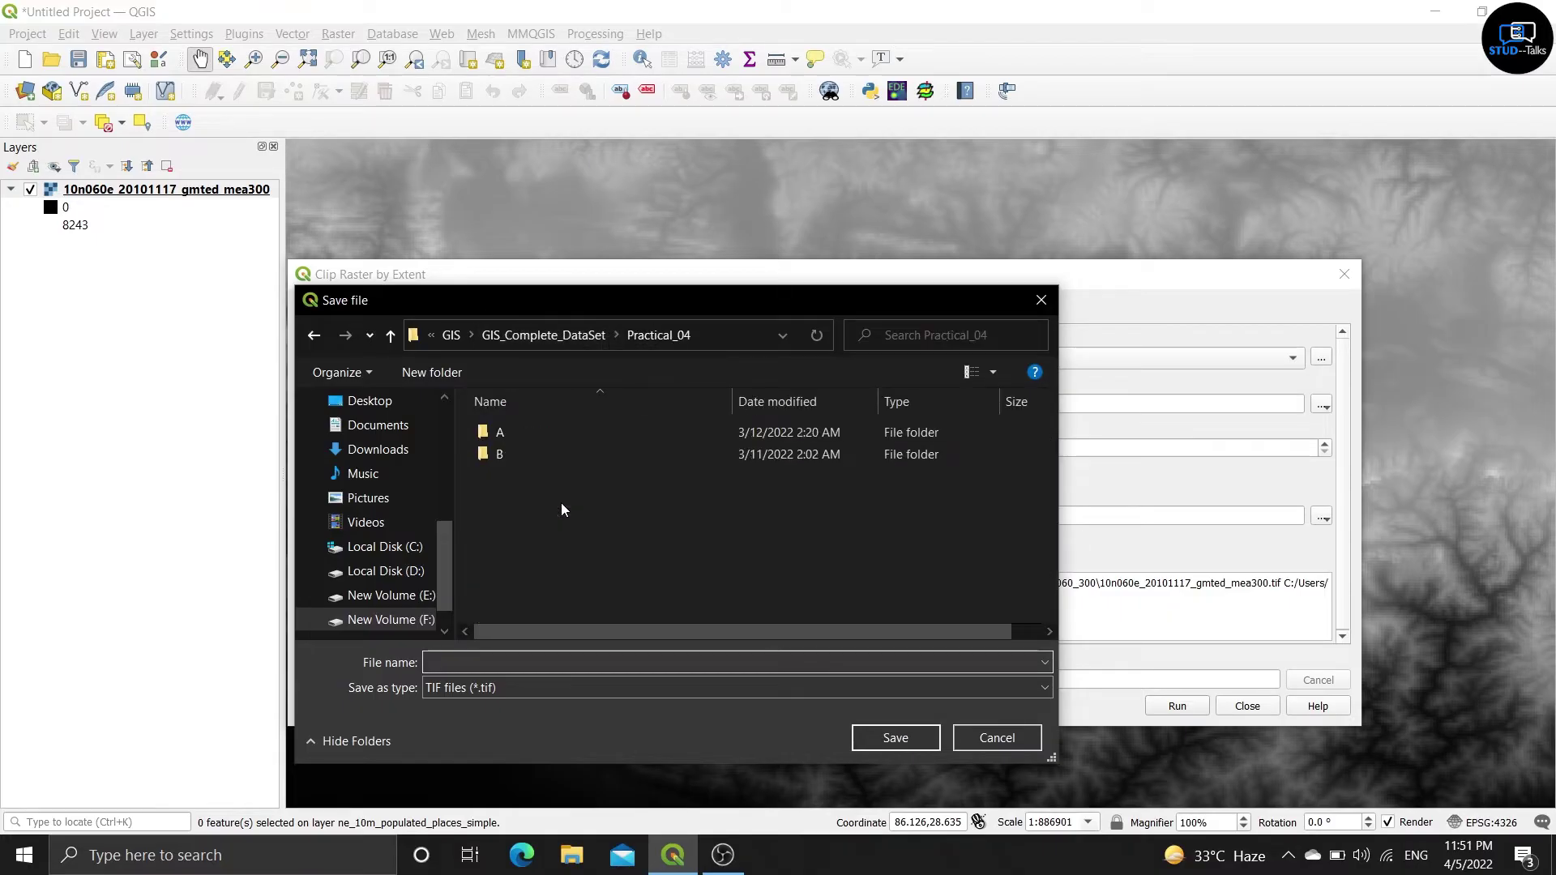
double_click(595, 447)
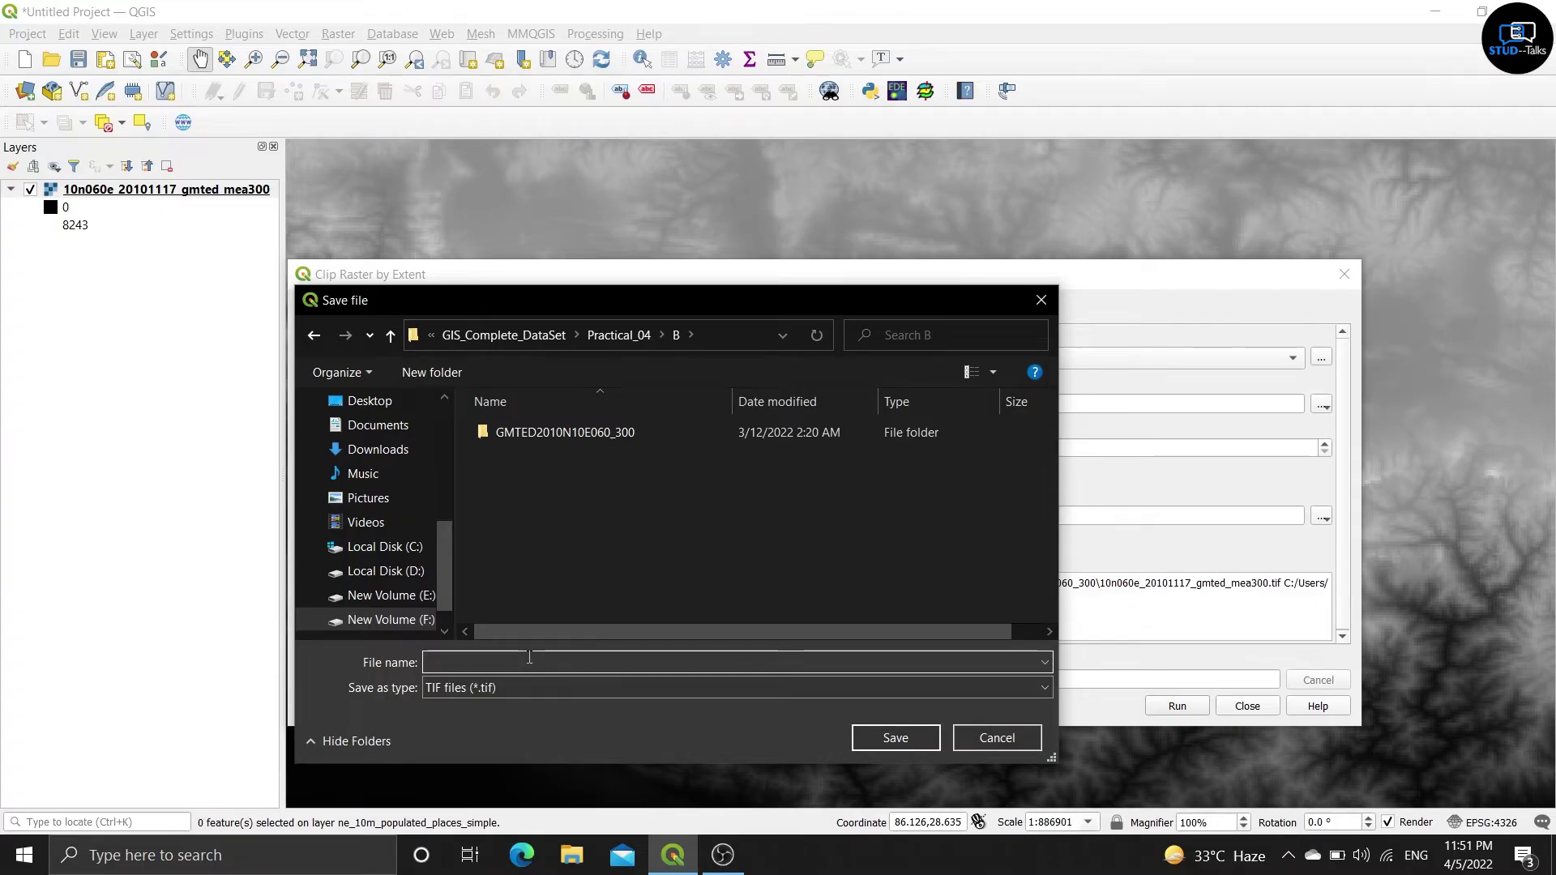
type("Clipped_Hi")
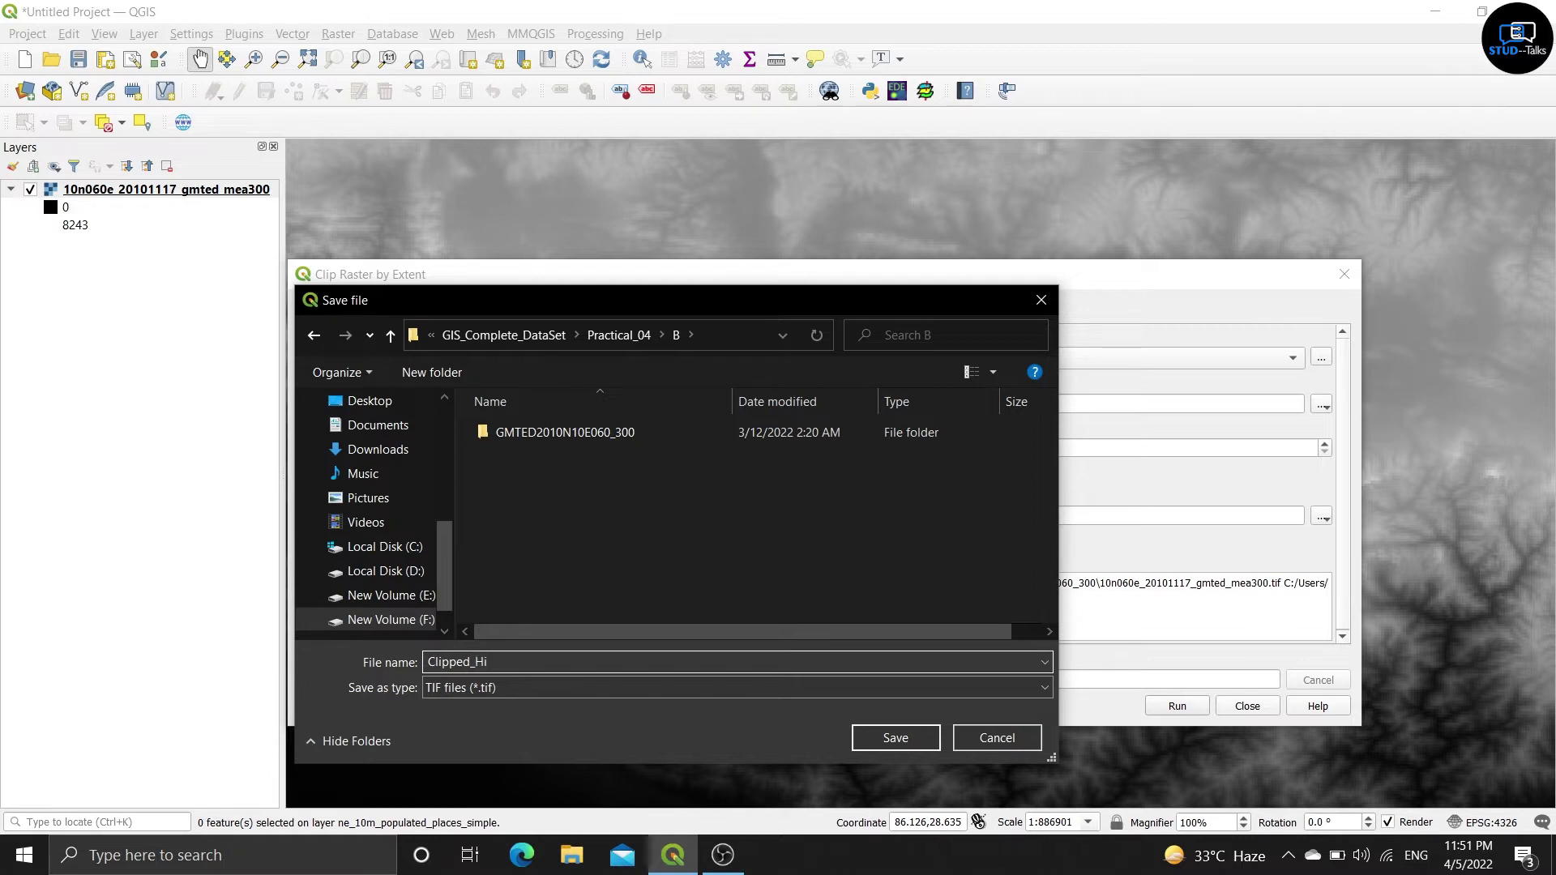
type("malay_Region")
left_click(879, 739)
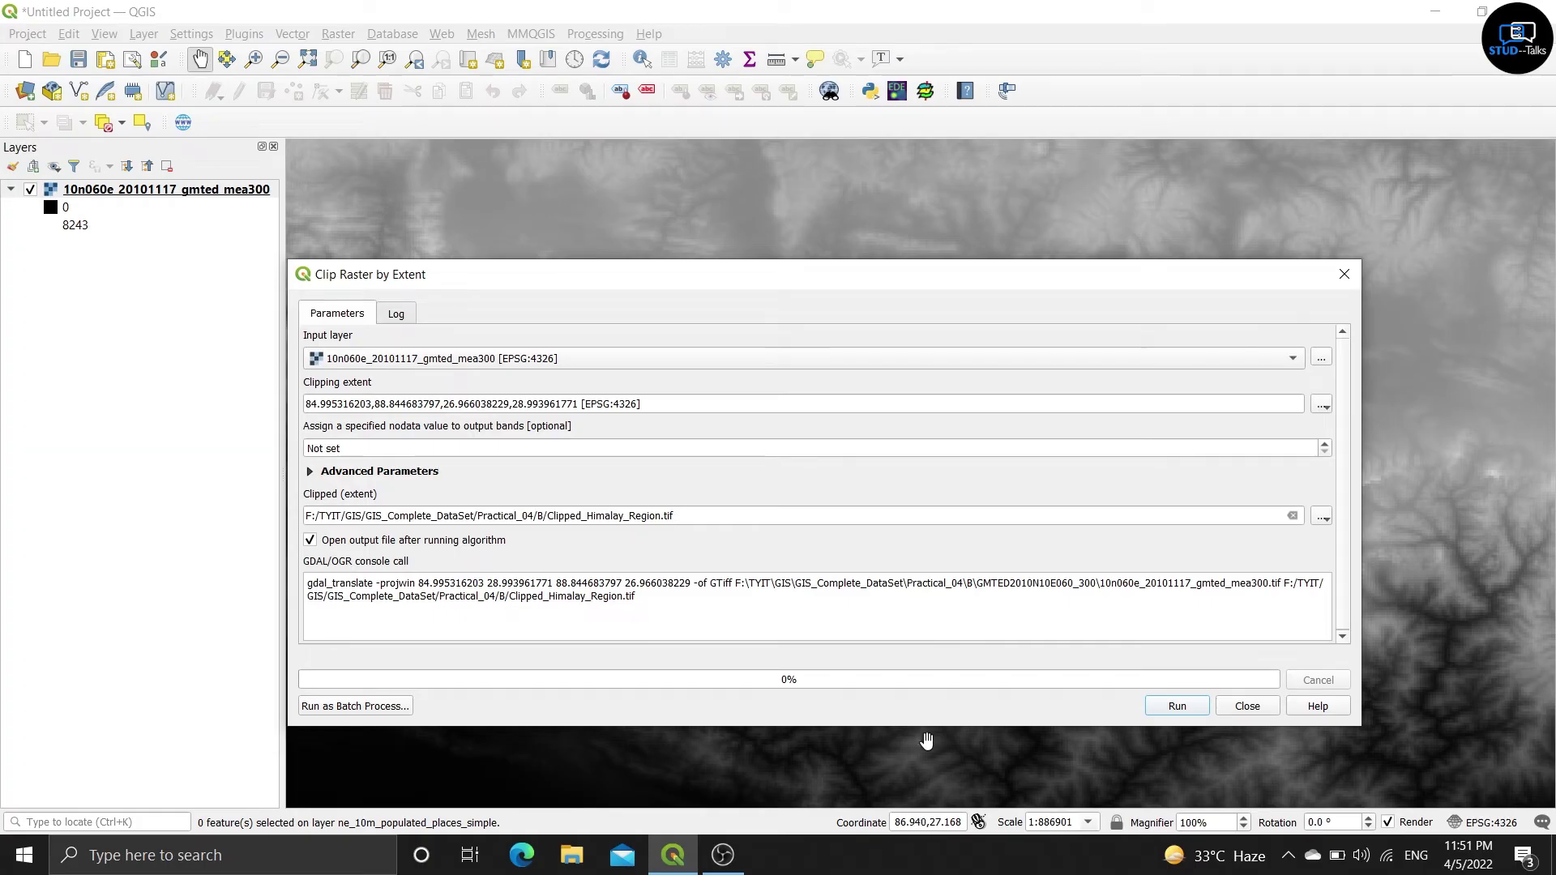
left_click(1199, 708)
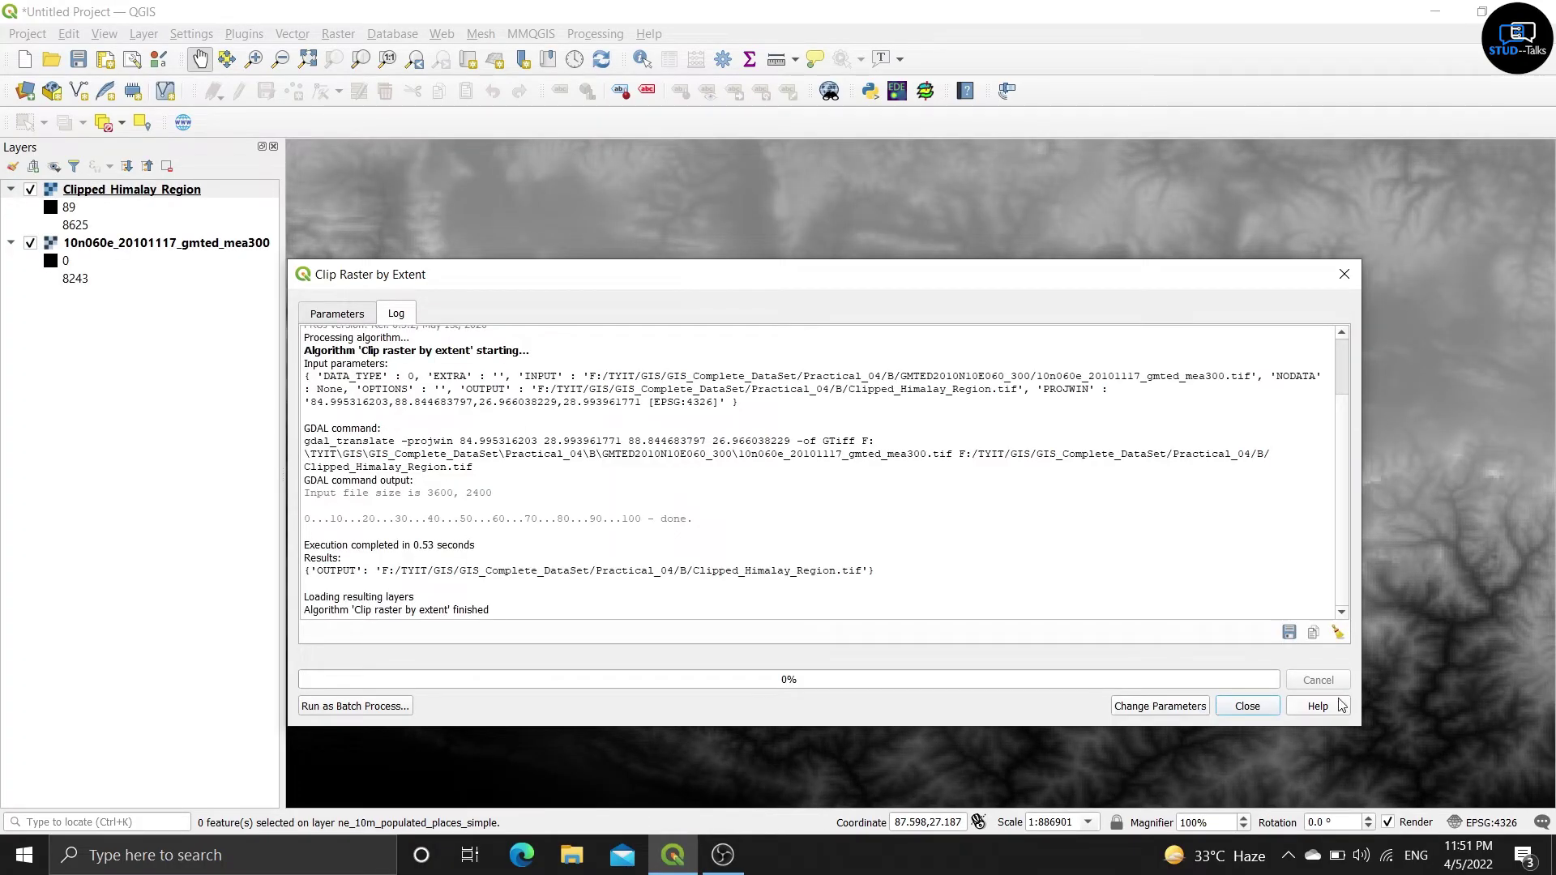
Step: Close the clip tool and open the Raster menu
left_click(1247, 707)
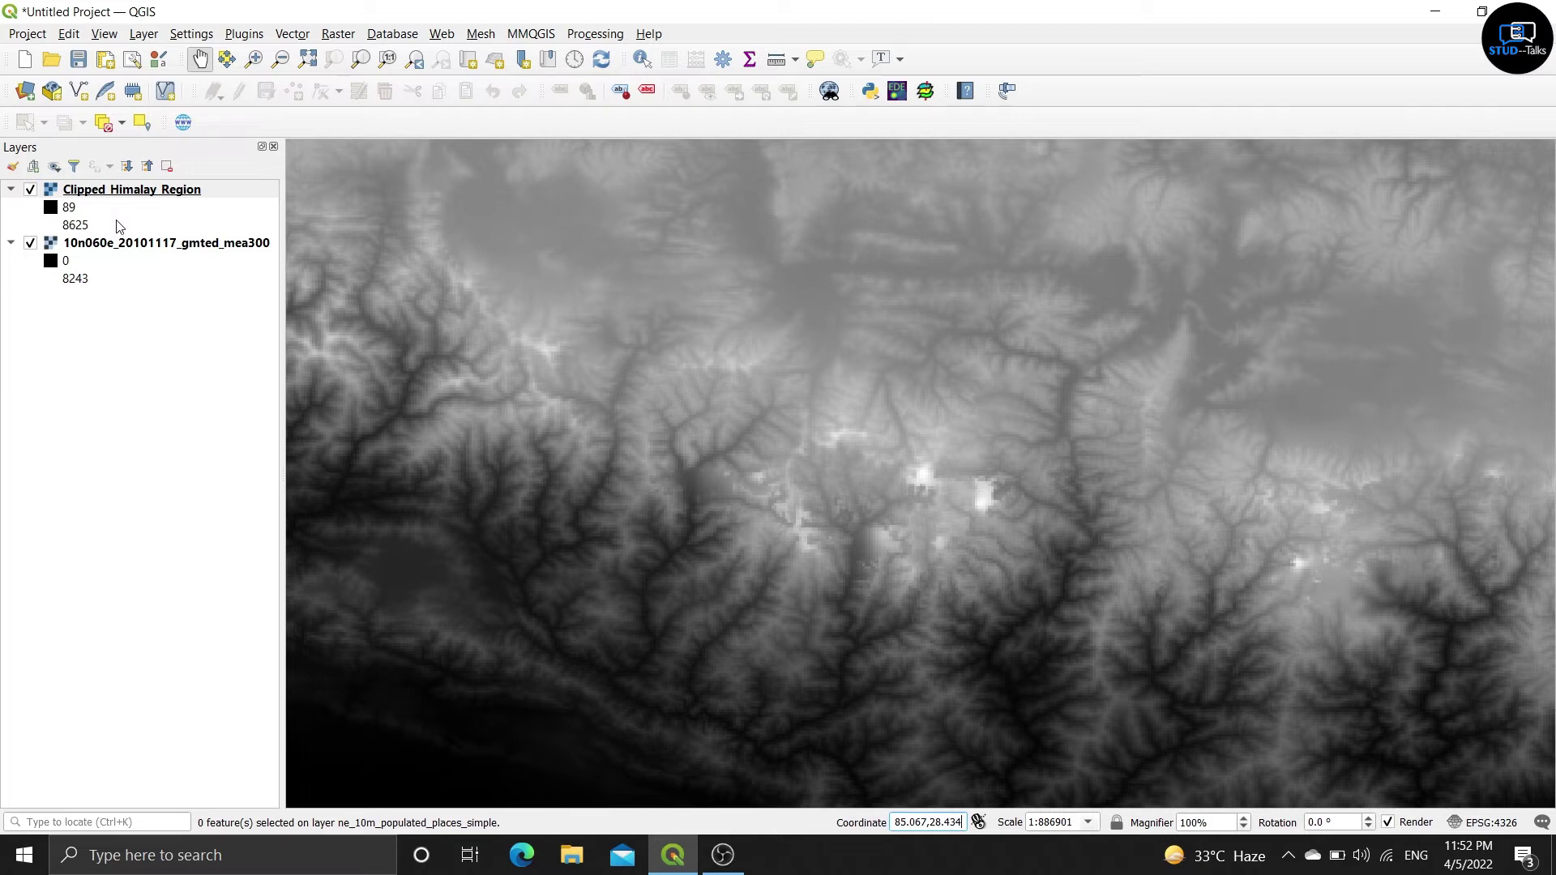
left_click(338, 36)
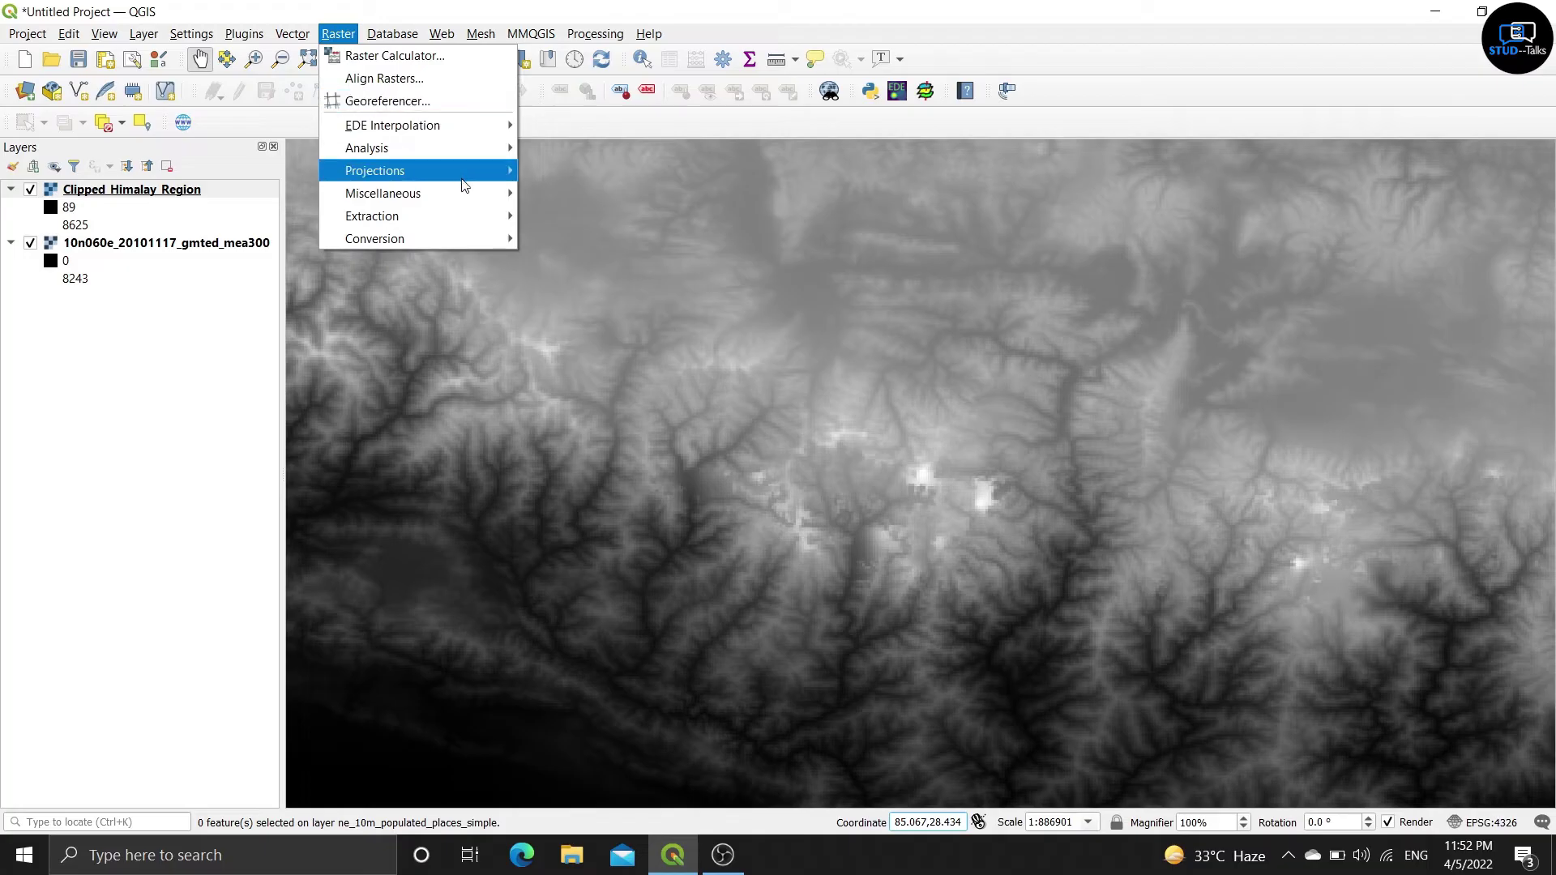
Step: Open the Contour tool on Clipped_Himalay_Region with a 100 contour interval
mouse_move(467, 213)
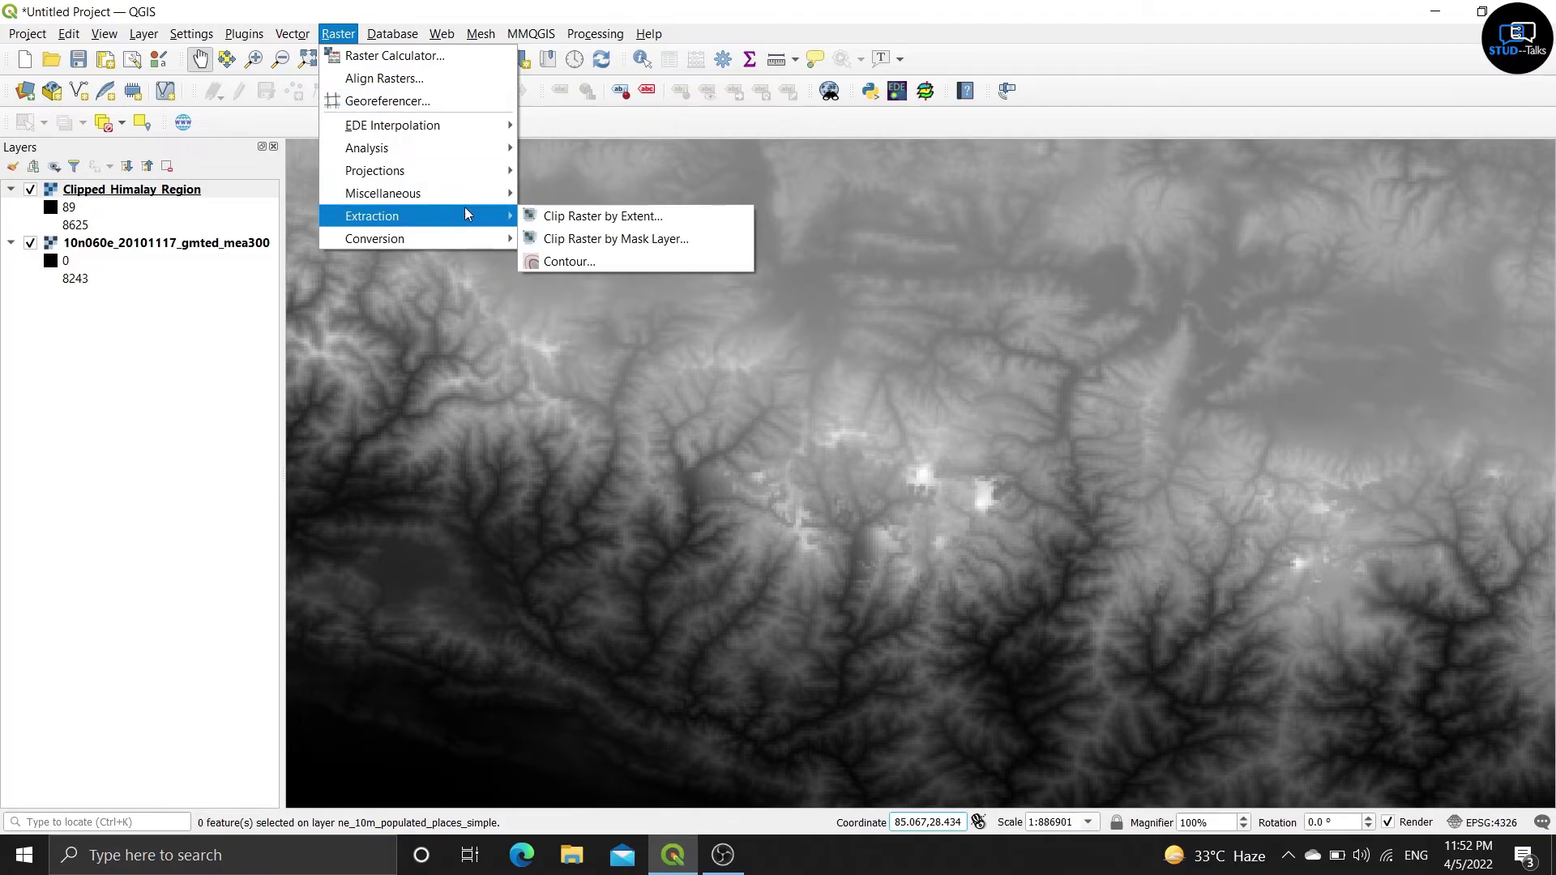
left_click(565, 267)
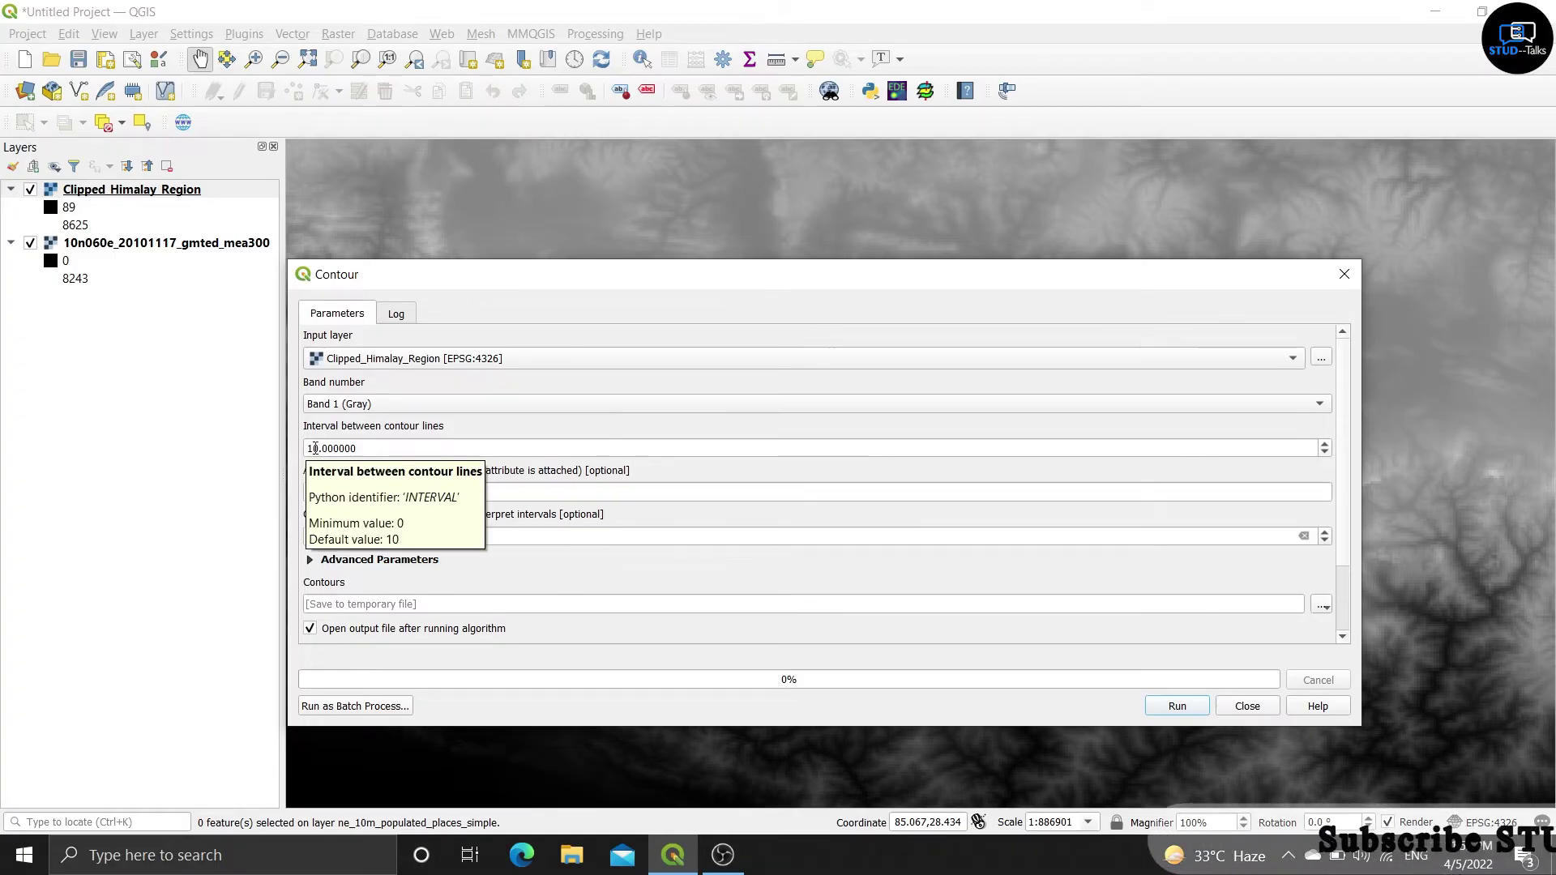
left_click(347, 455)
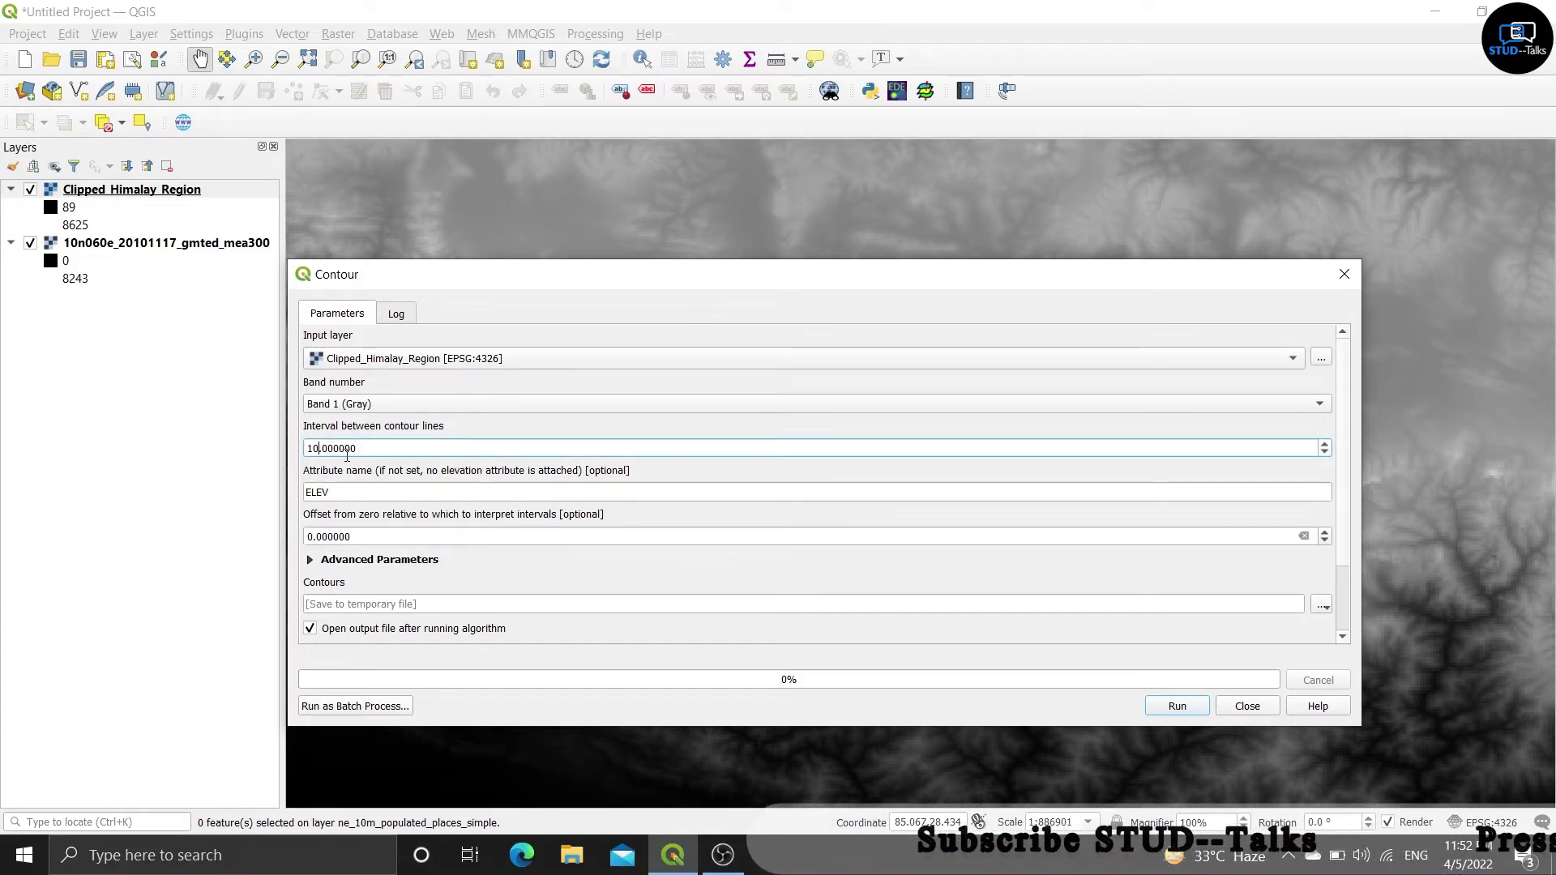
type("0")
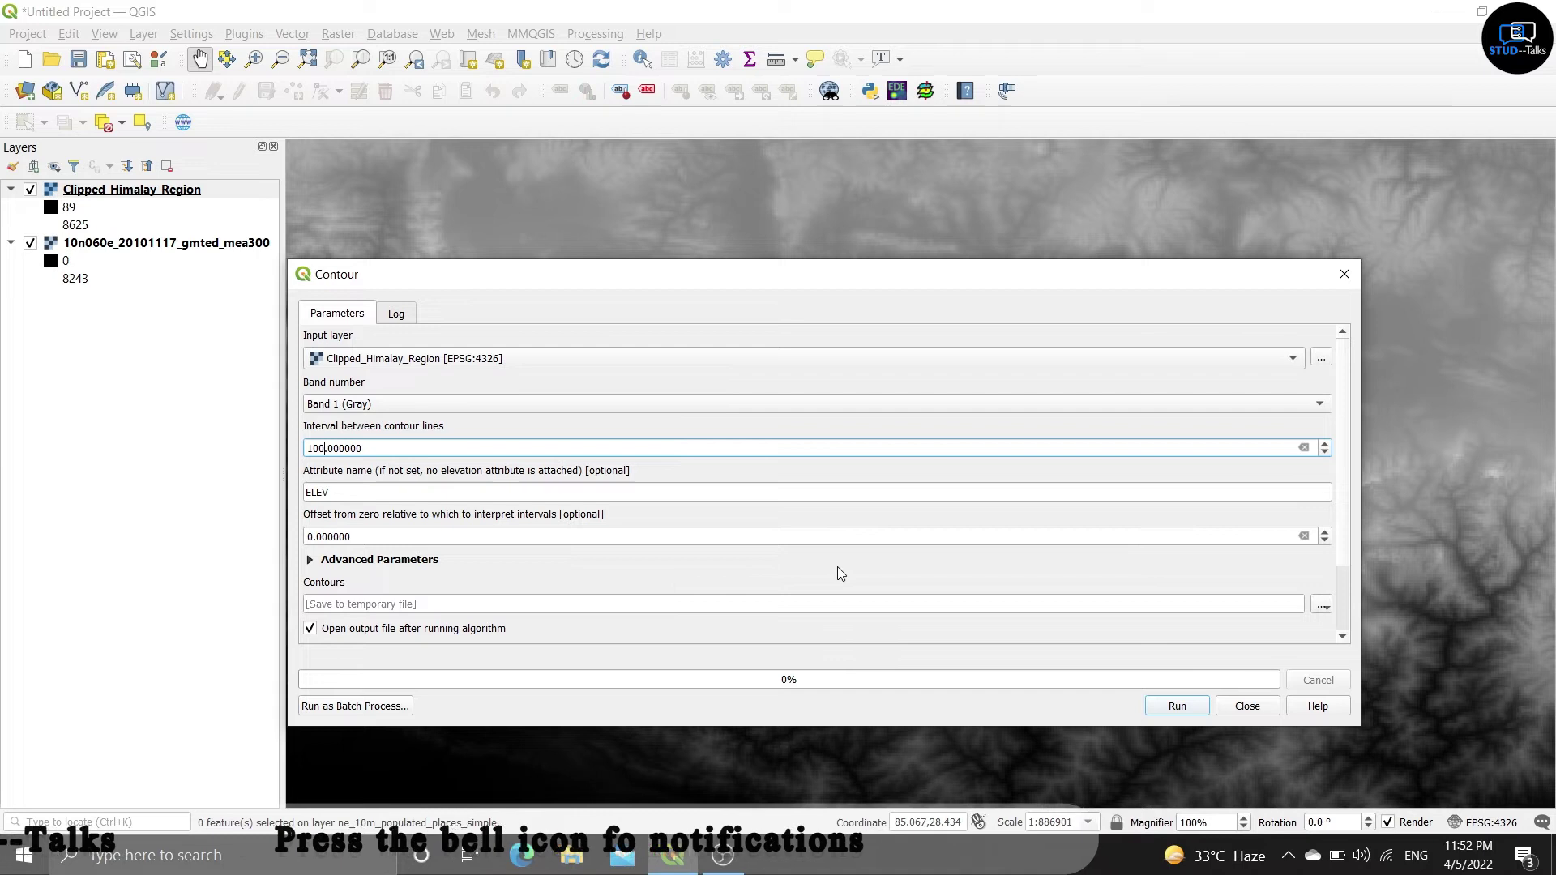
scroll(1095, 568, "down", 1)
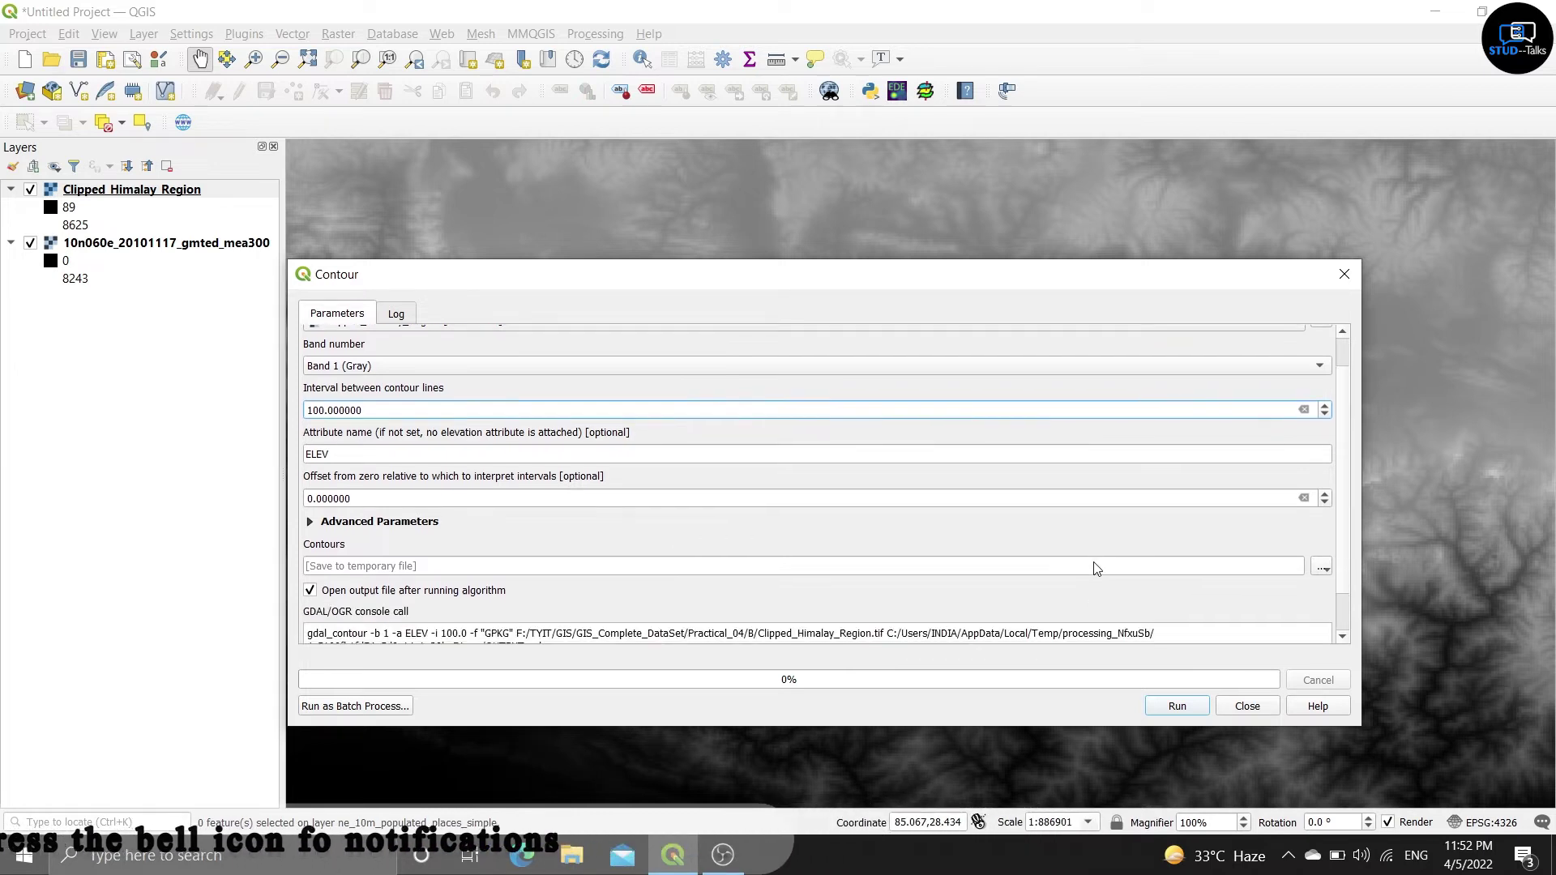
left_click(1322, 566)
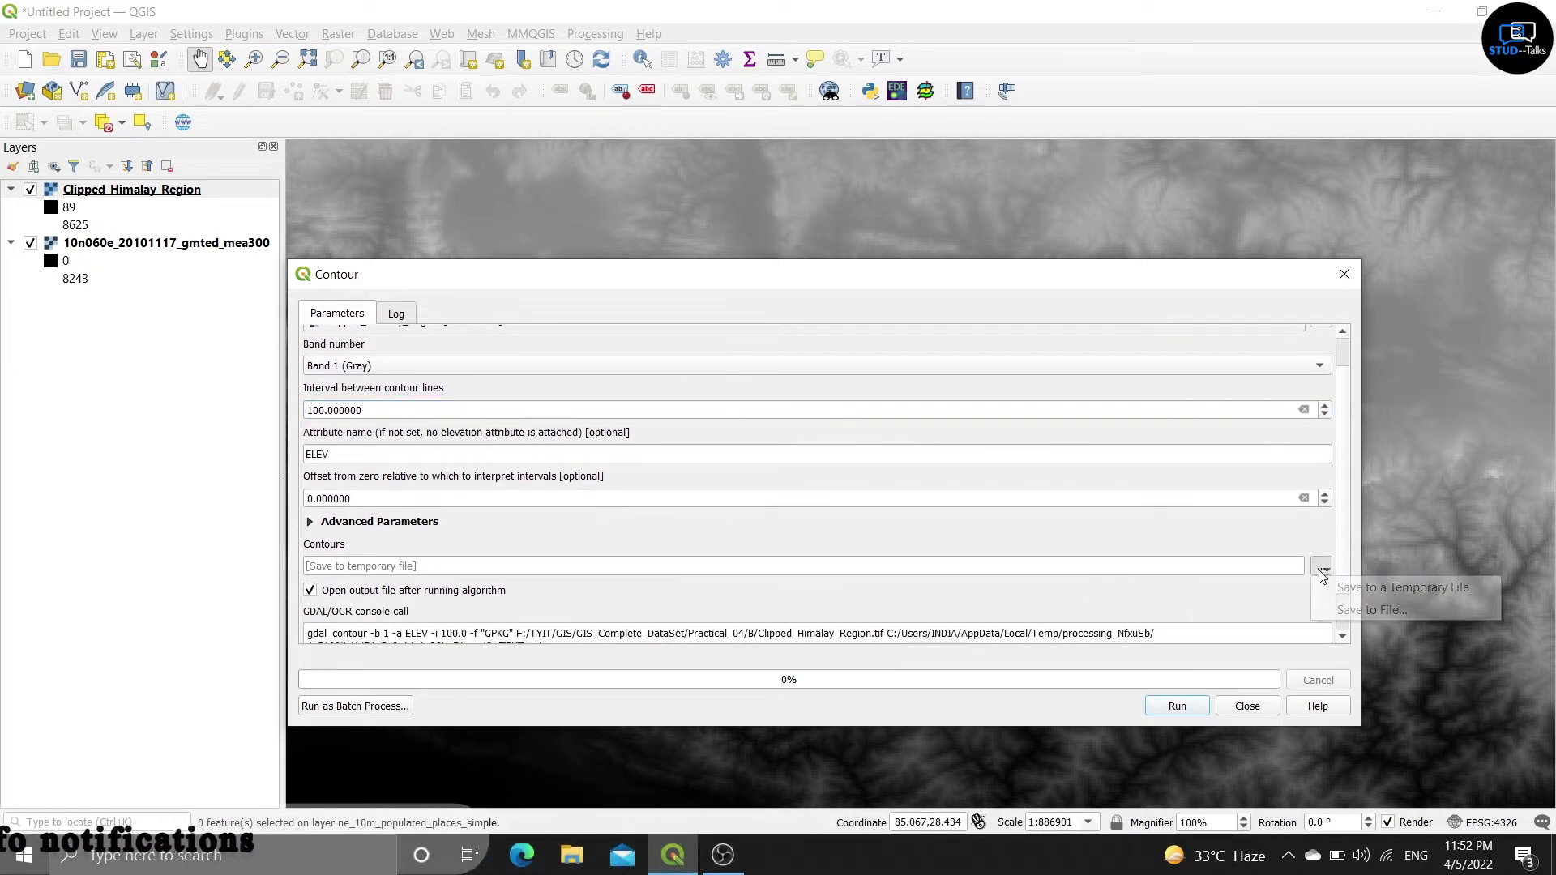
Step: Save the contour output to a file named Himalaya_Region_Coutour.gpkg
left_click(1333, 609)
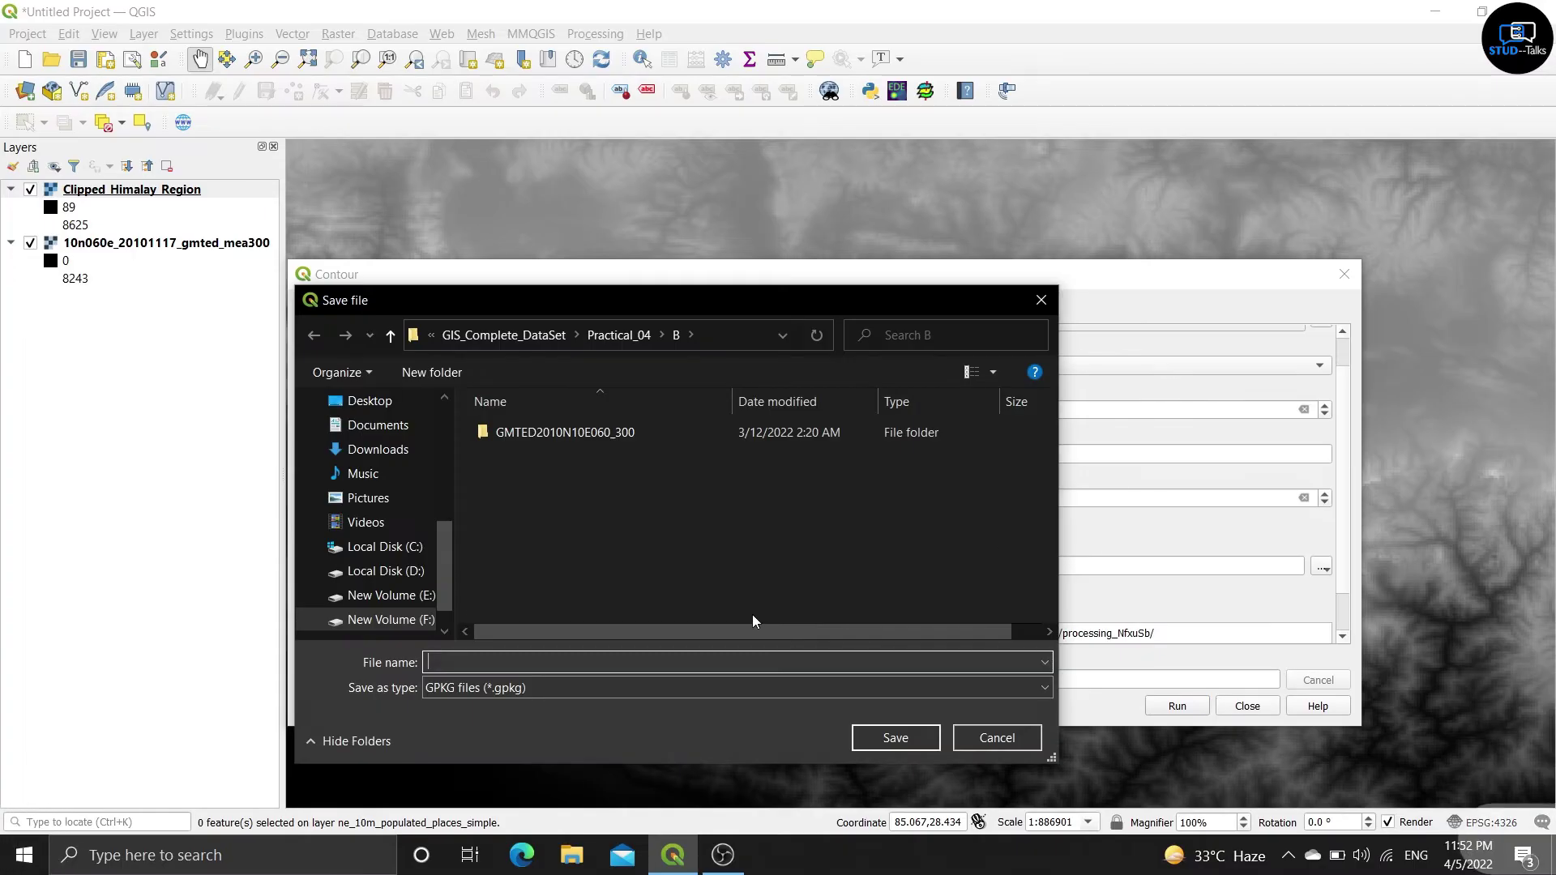
type("Himalaya")
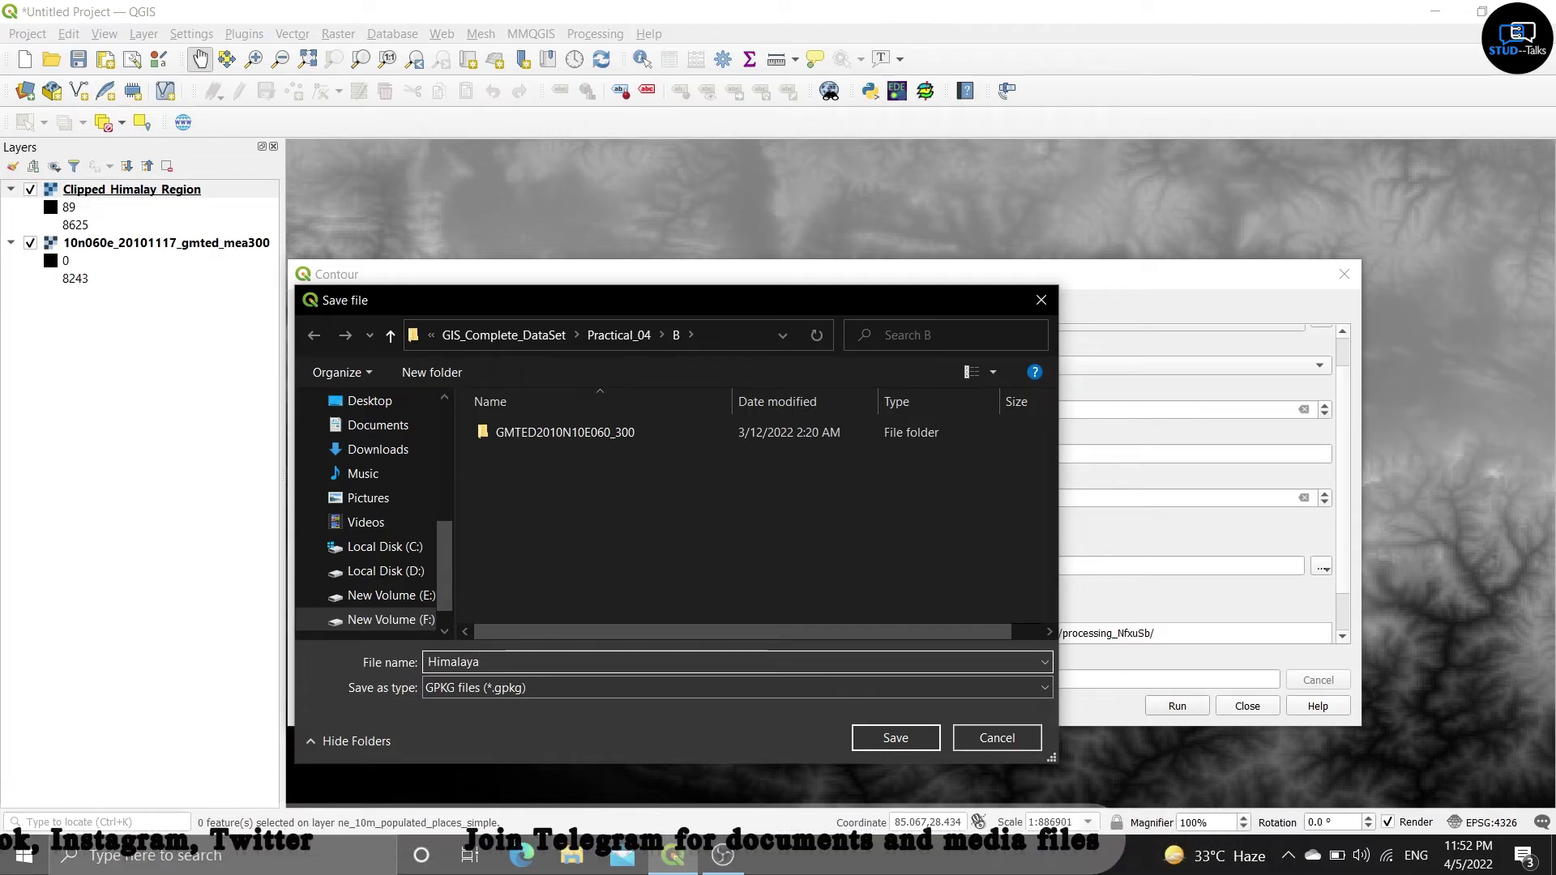
type("_Re")
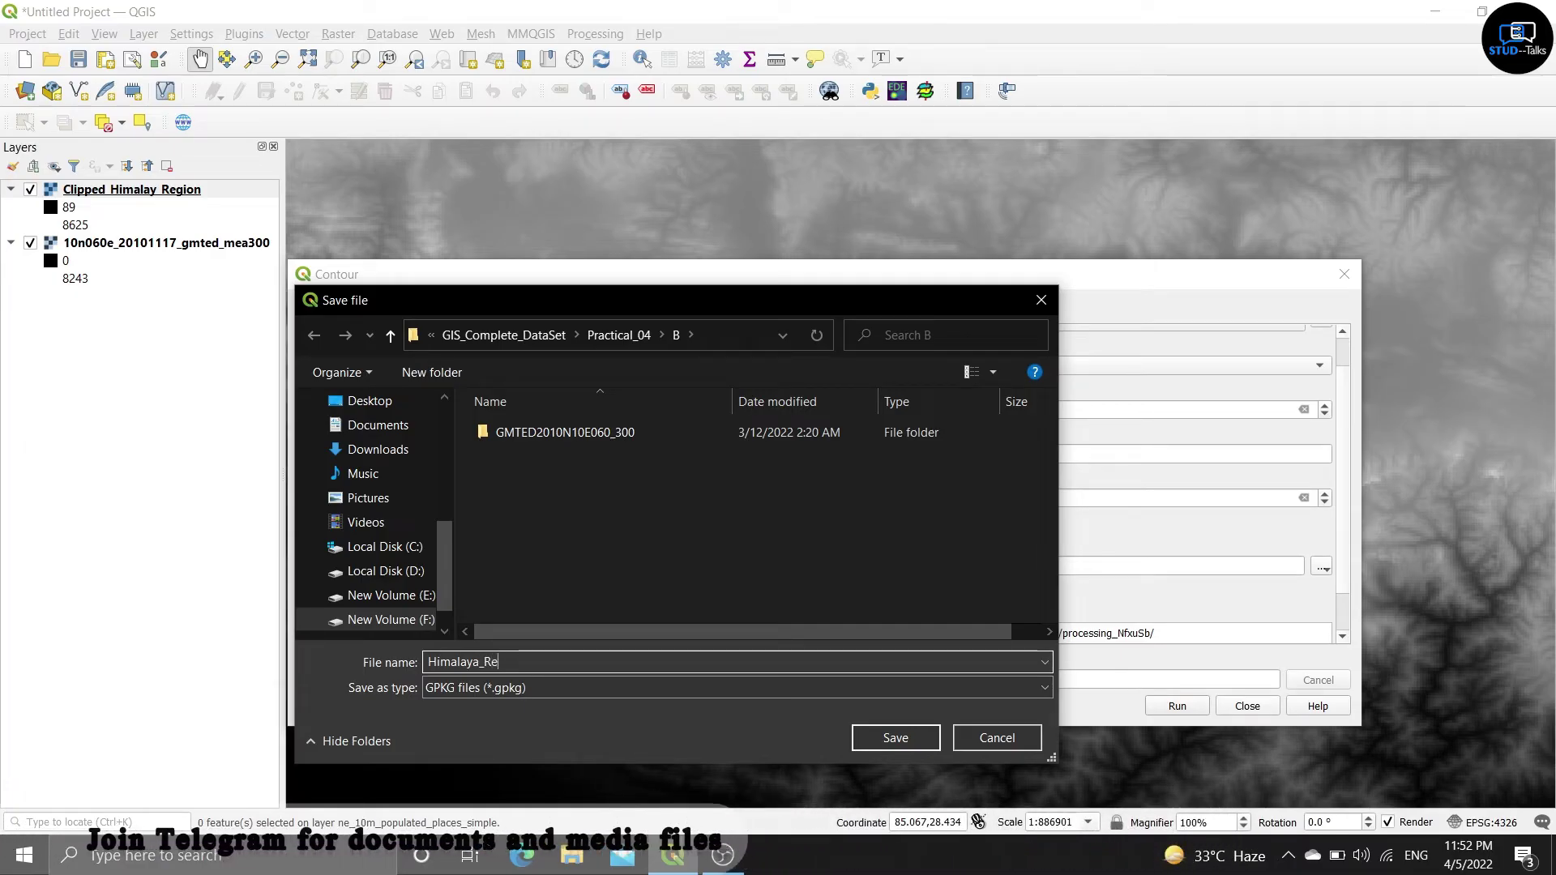
type("gion")
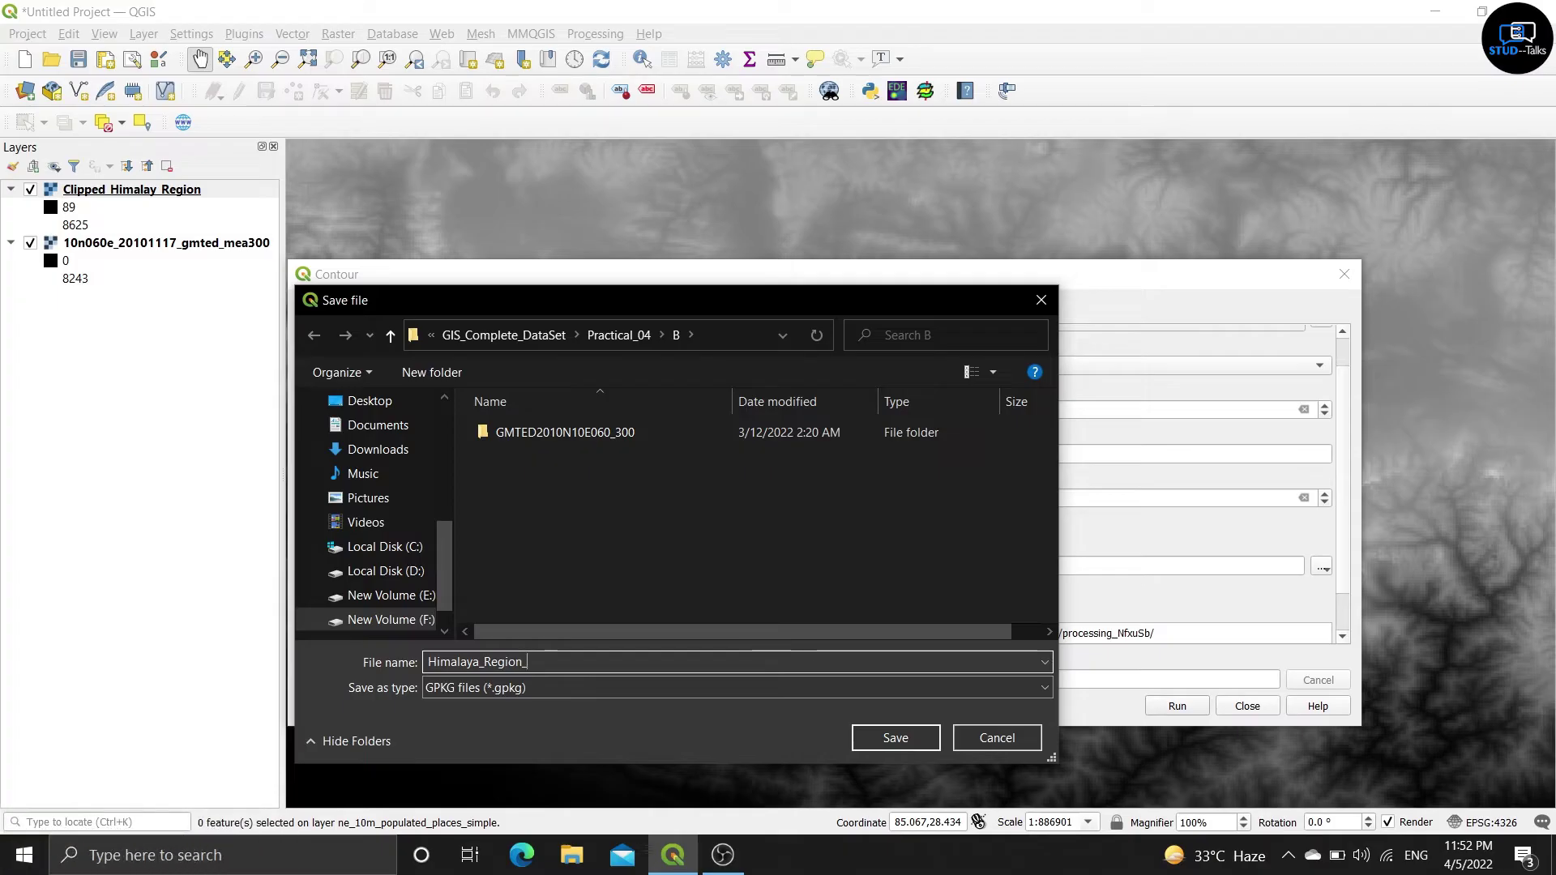
type("_Coutour")
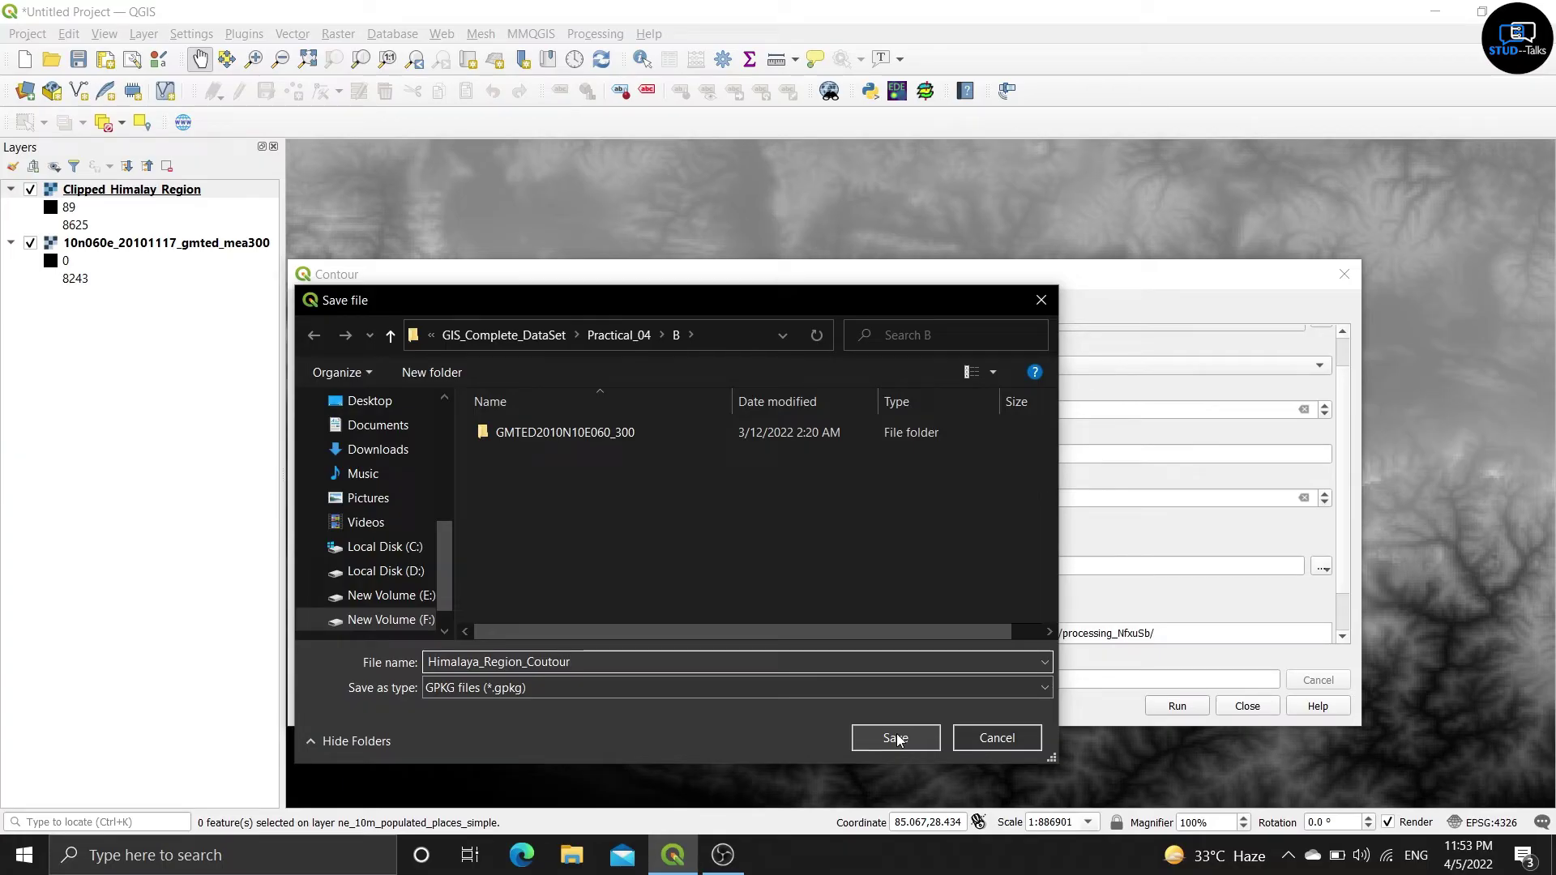
left_click(895, 737)
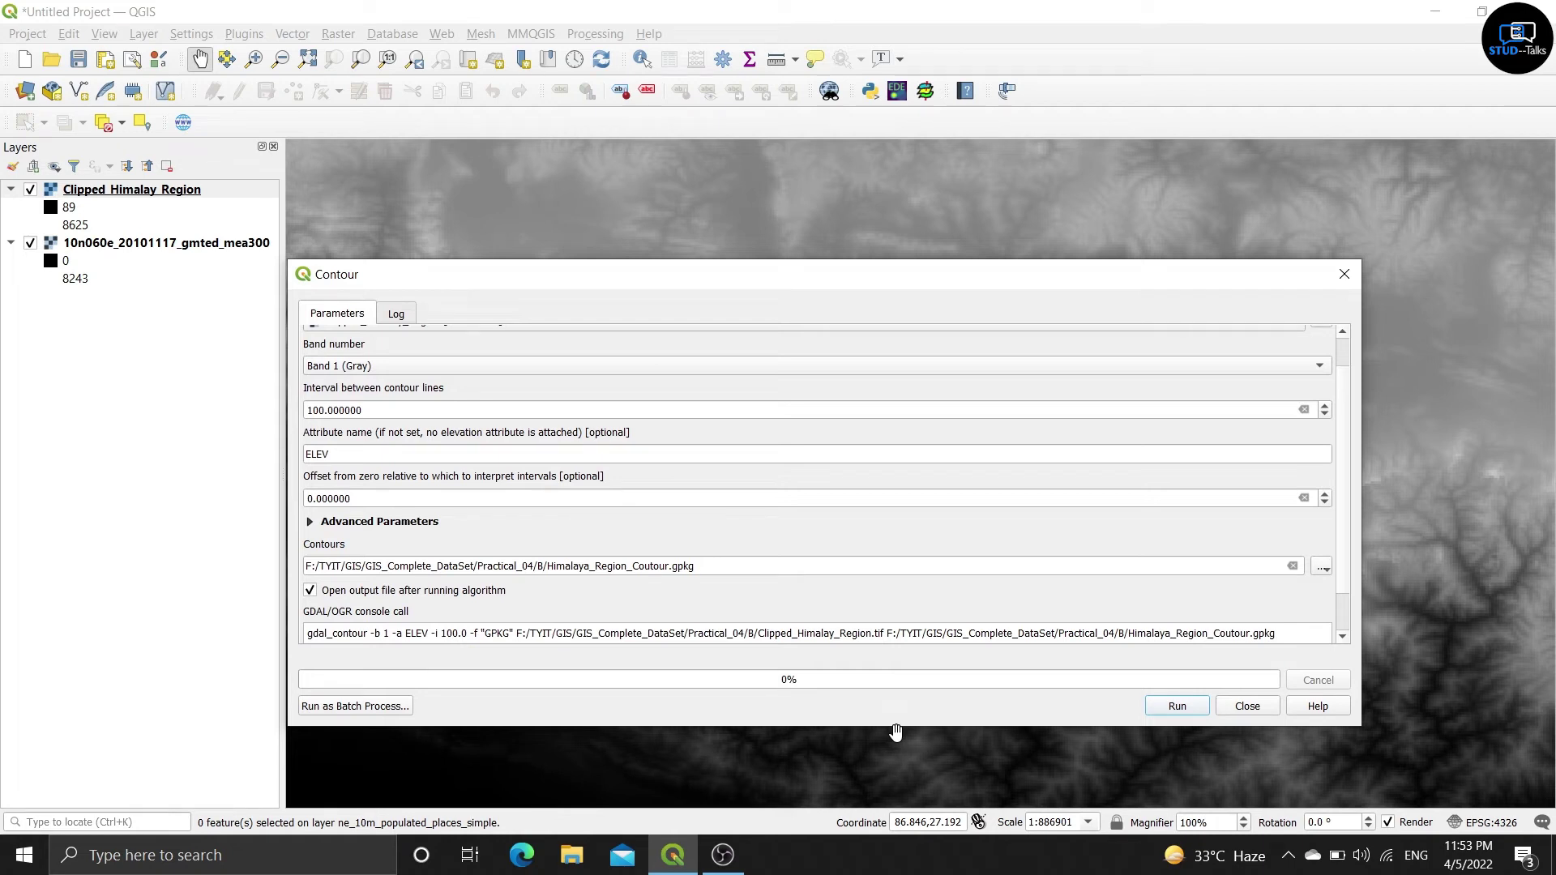
Step: Run the Contour tool and dismiss the Task complete notification
left_click(1180, 706)
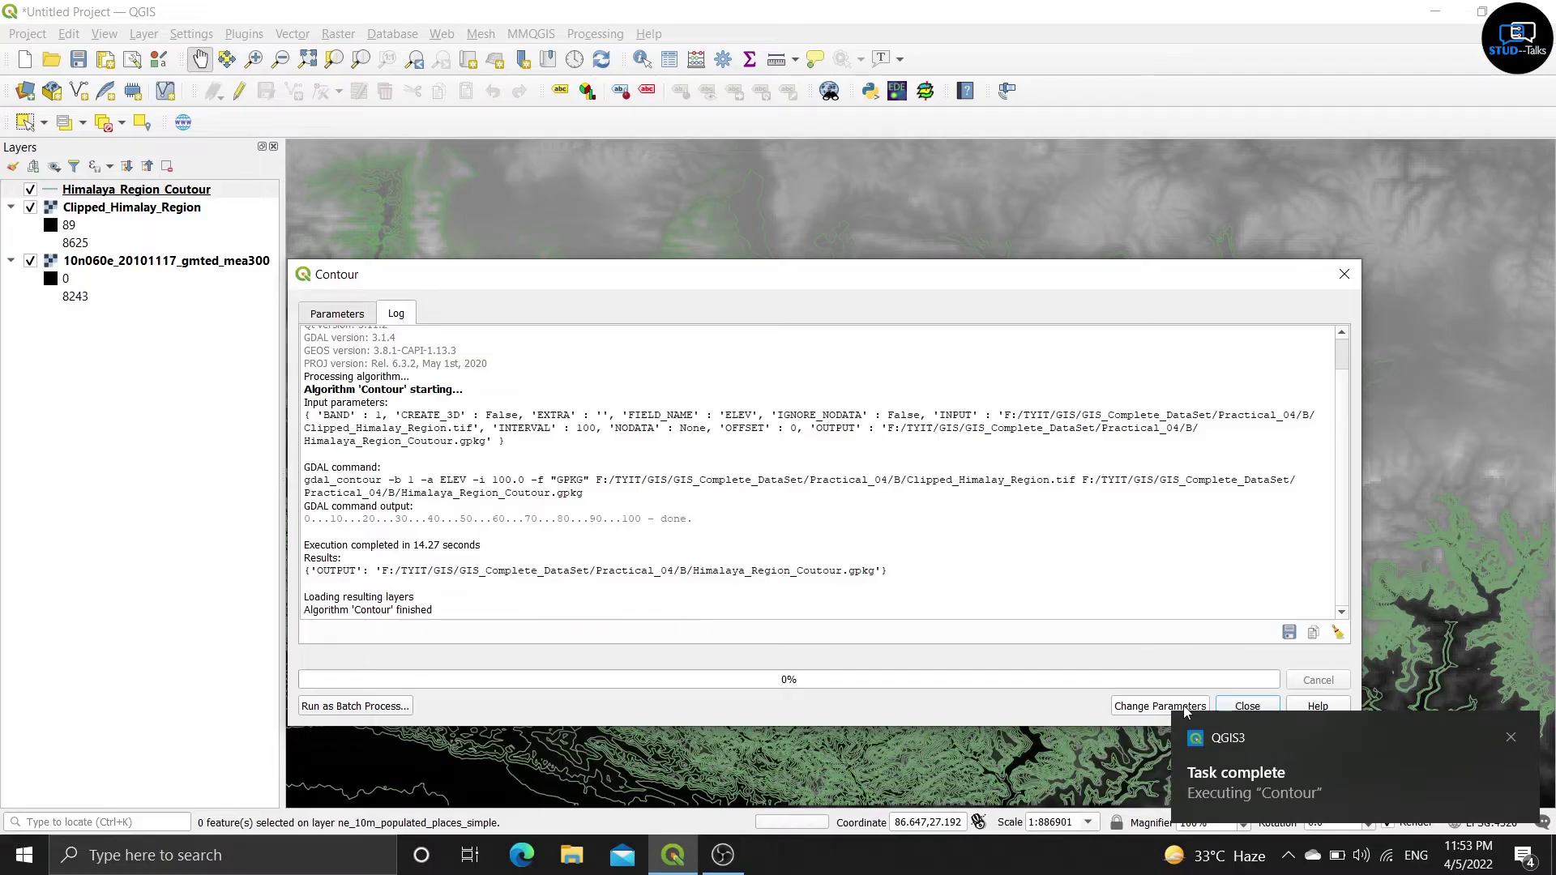
left_click(1512, 739)
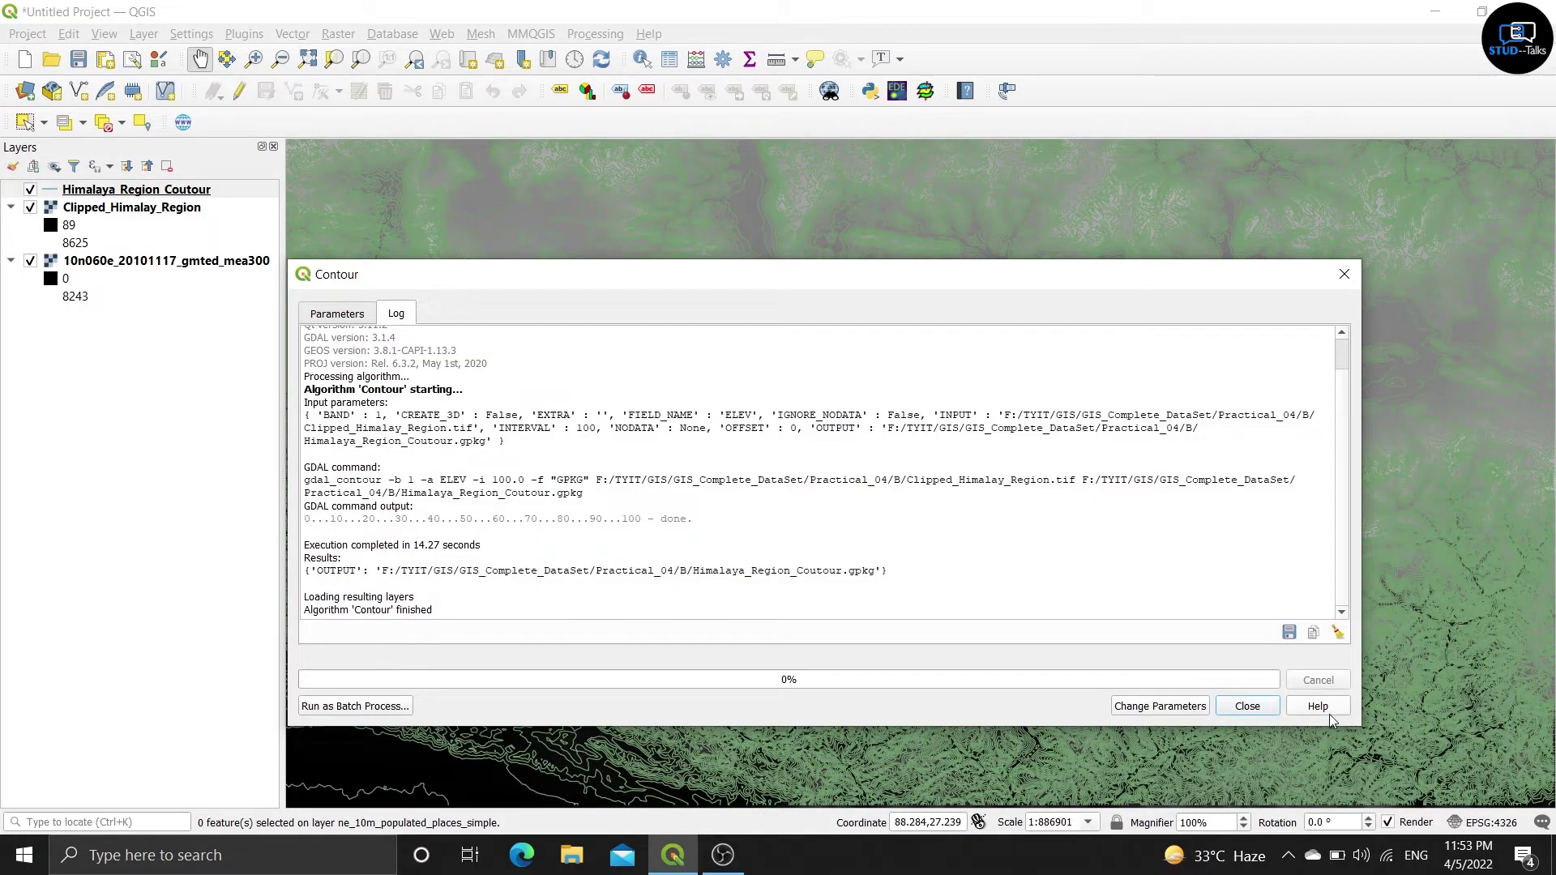
Step: Close the Contour dialog and select the Himalaya_Region_Coutour layer
left_click(1249, 707)
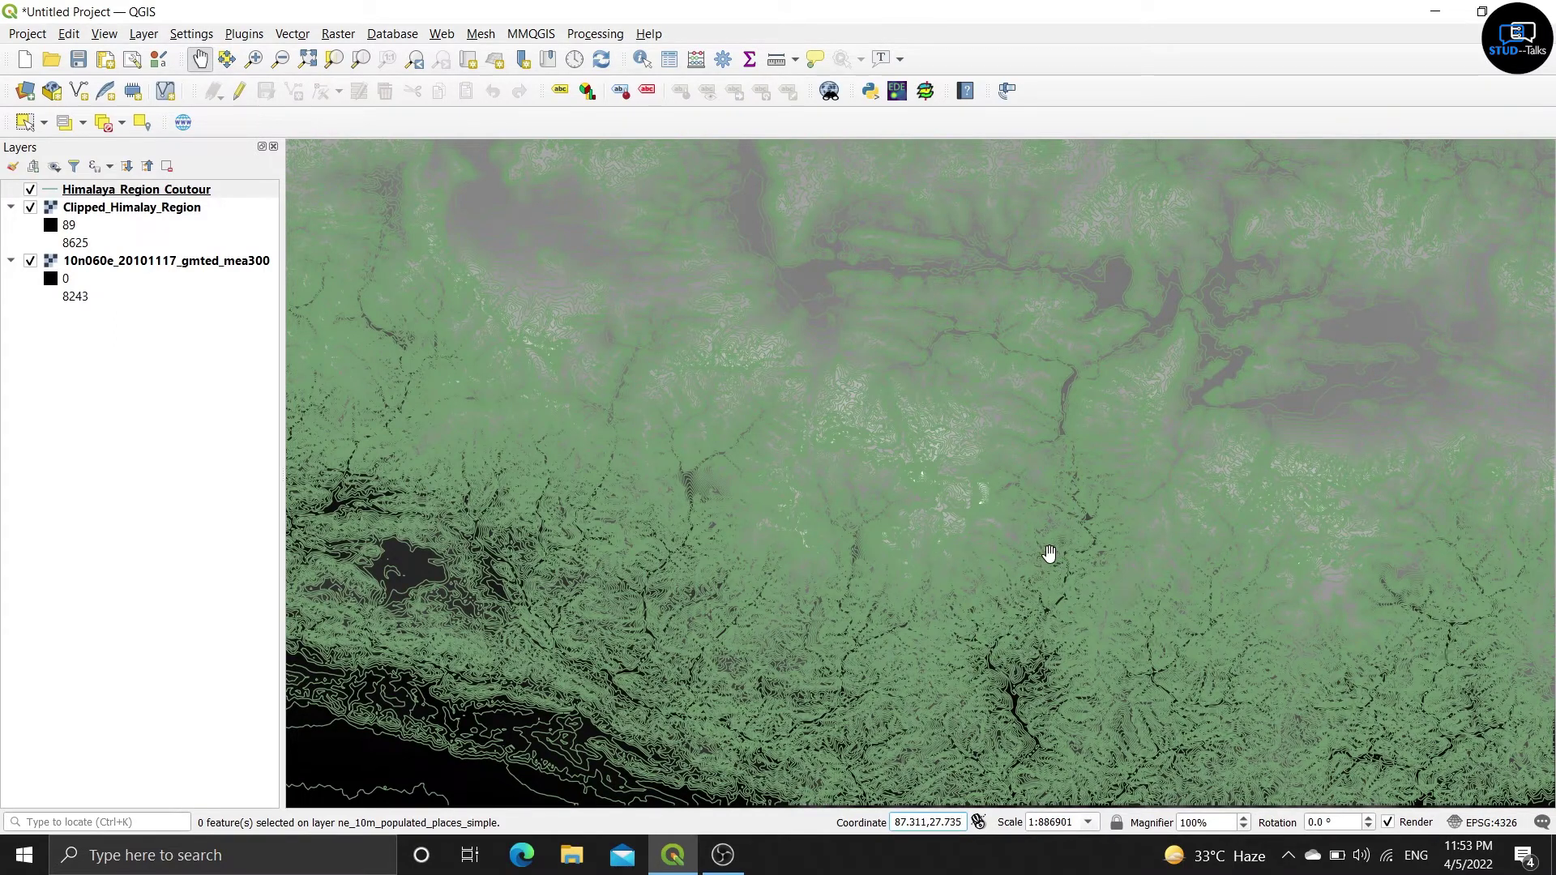
left_click(230, 194)
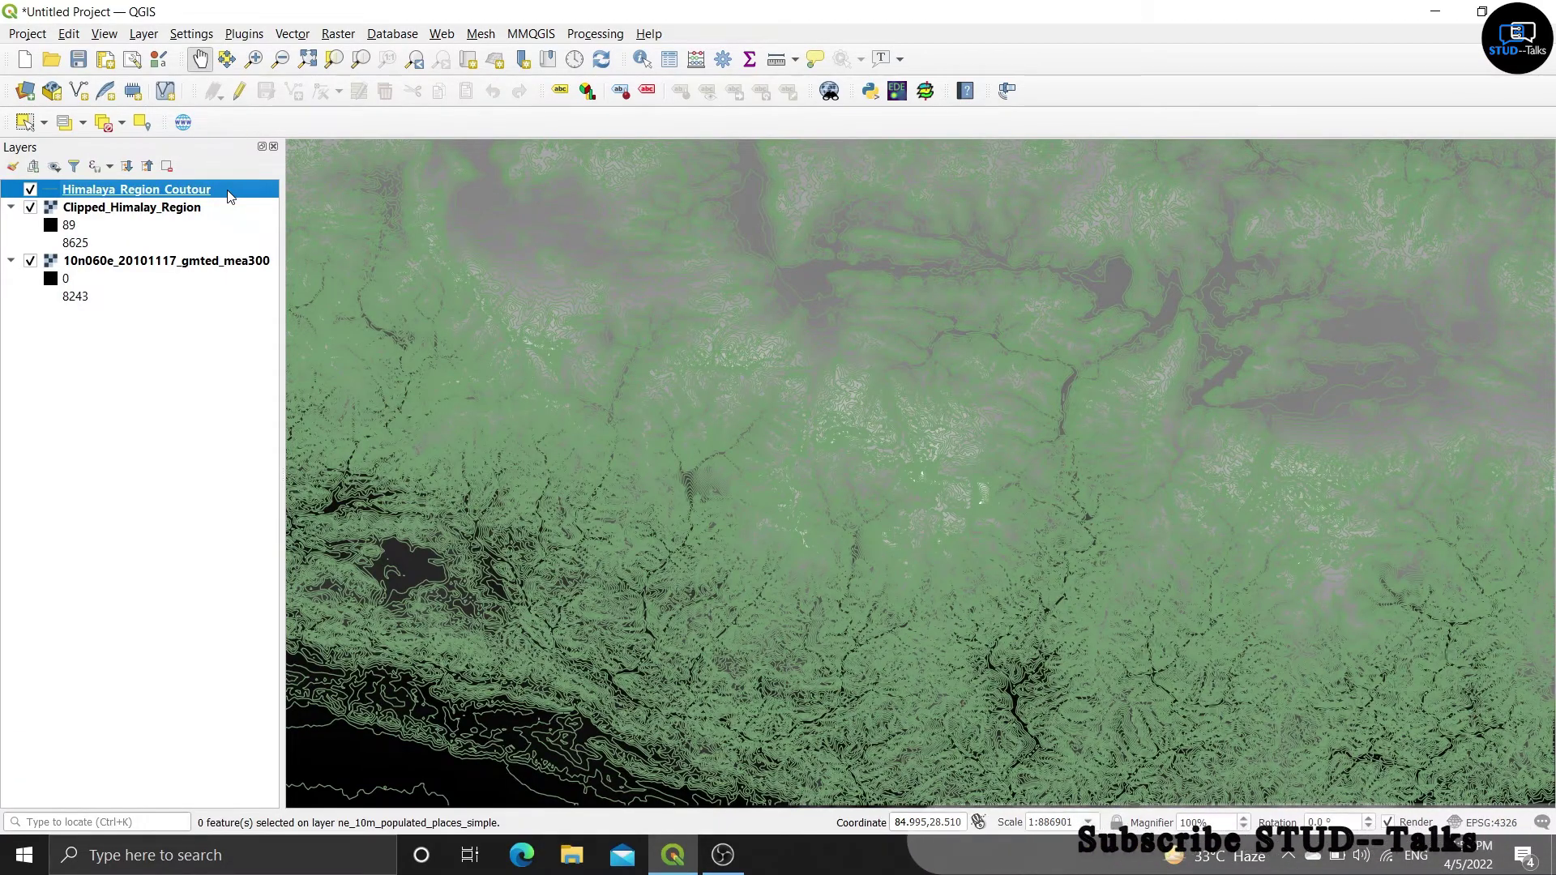
Step: In the contour layer properties, turn on Single Labels using the ELEV field
right_click(229, 196)
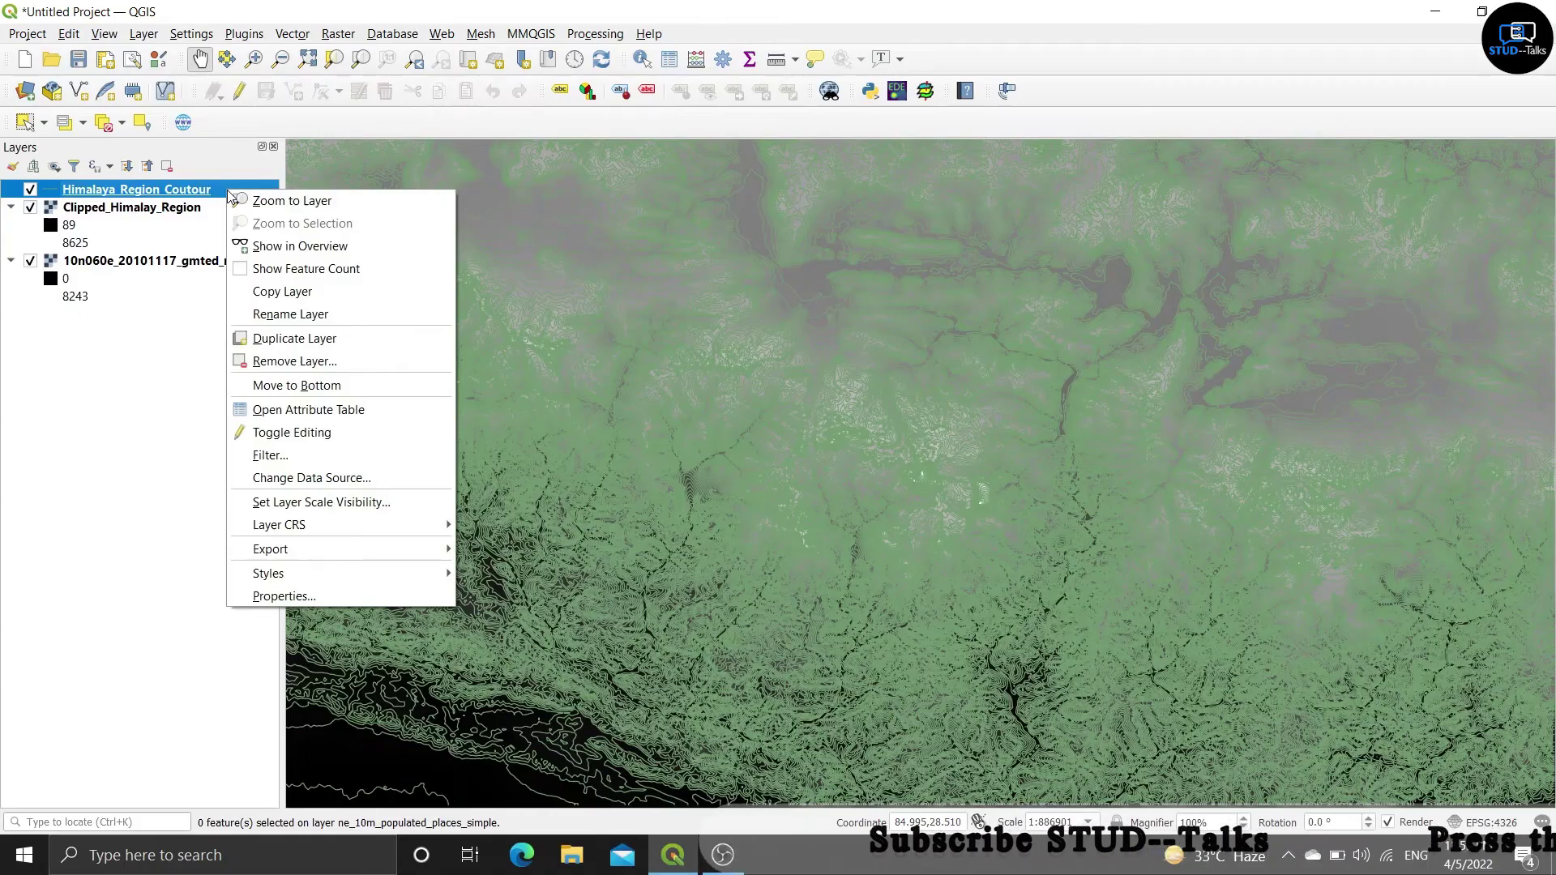
left_click(393, 596)
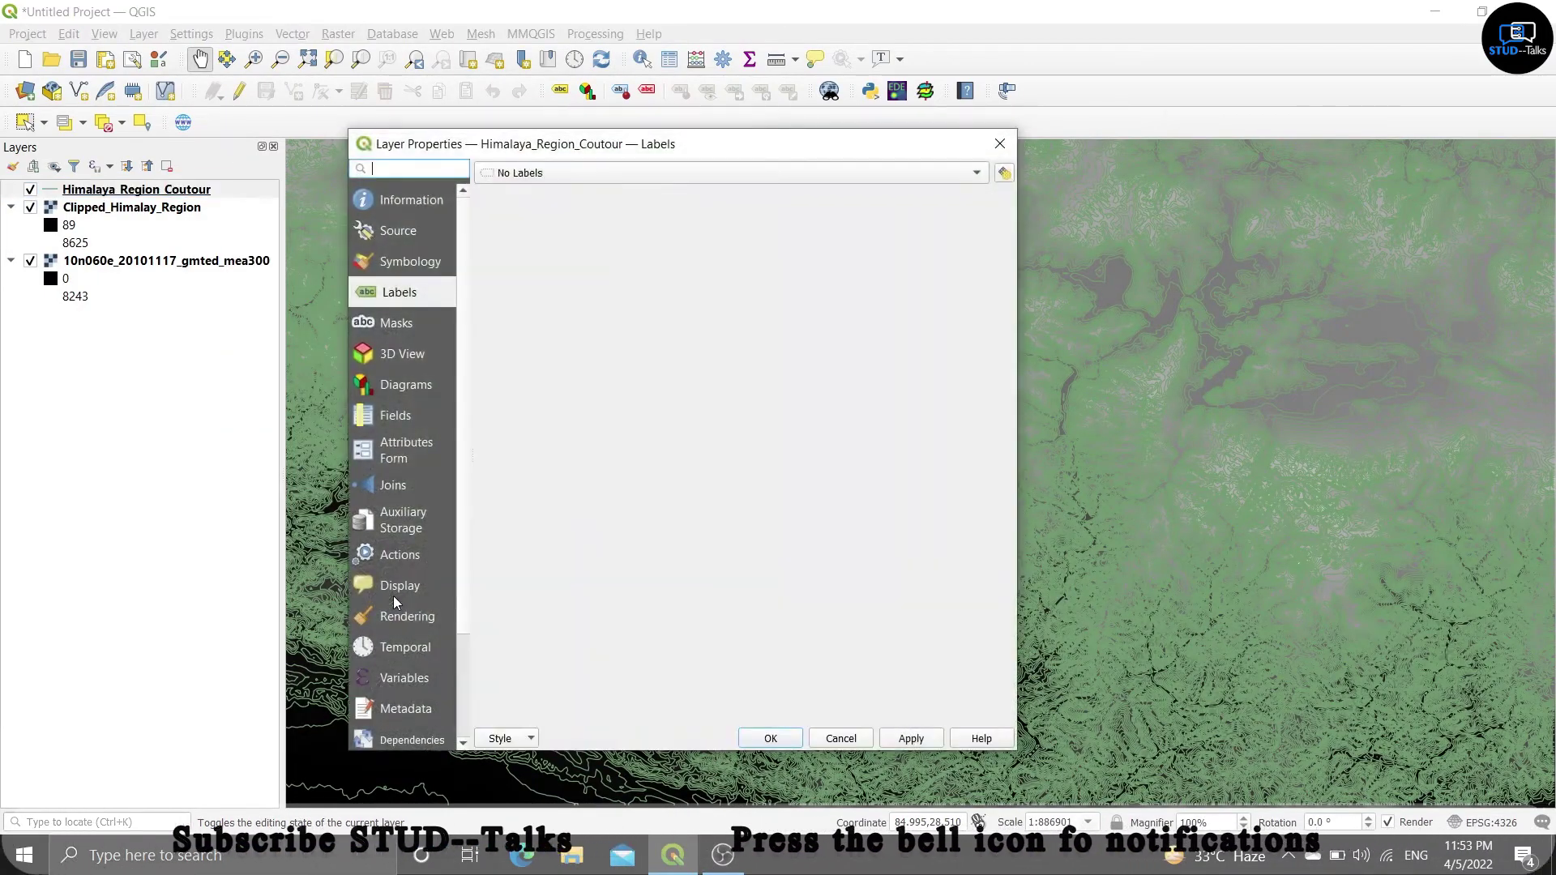
left_click(527, 174)
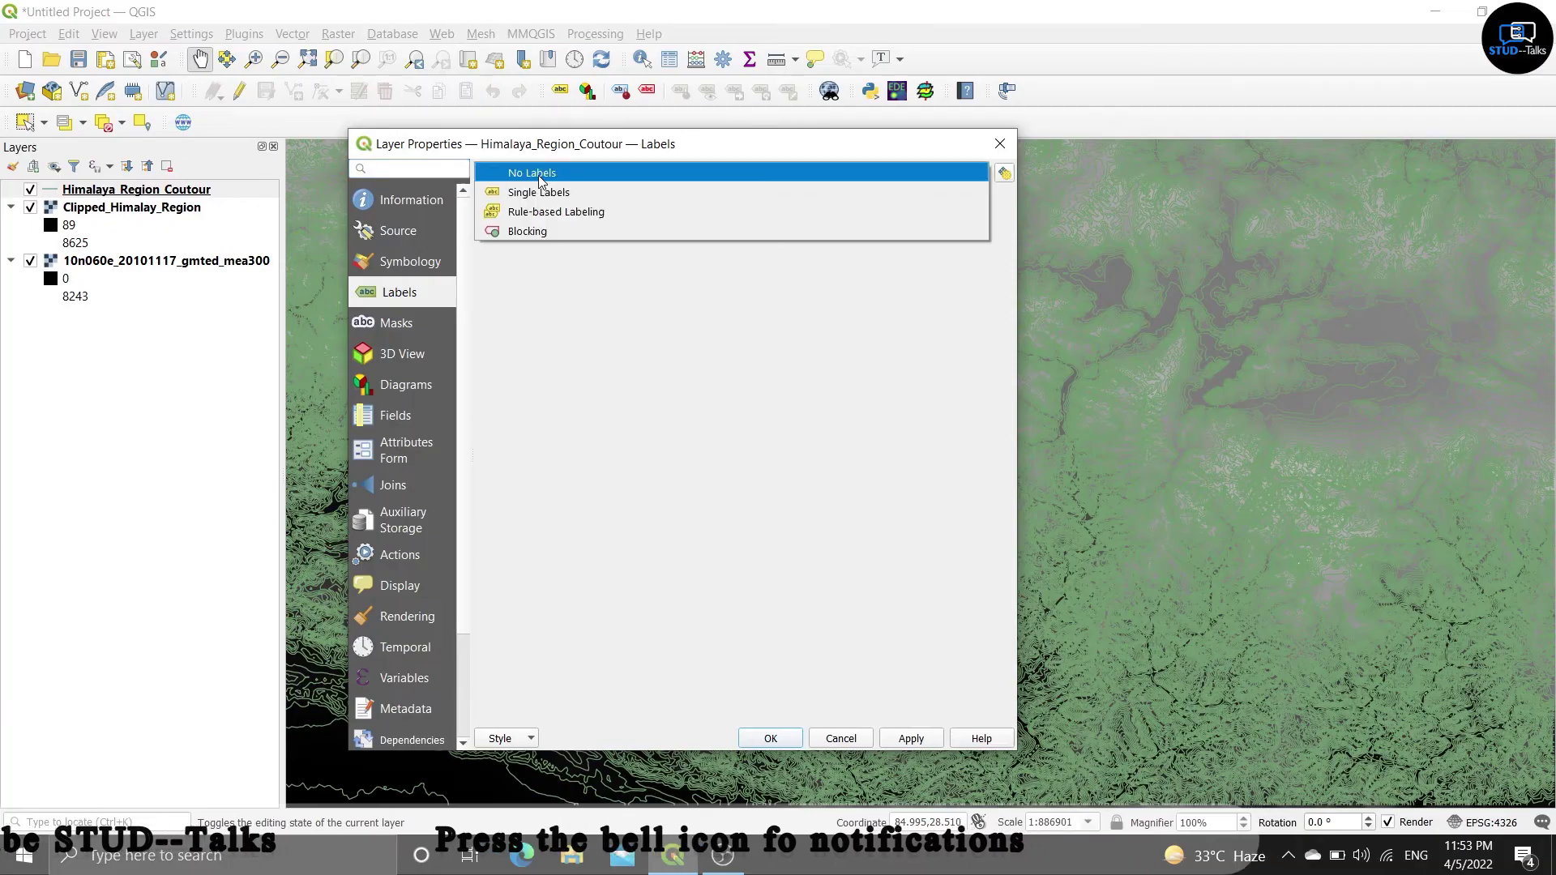
left_click(540, 193)
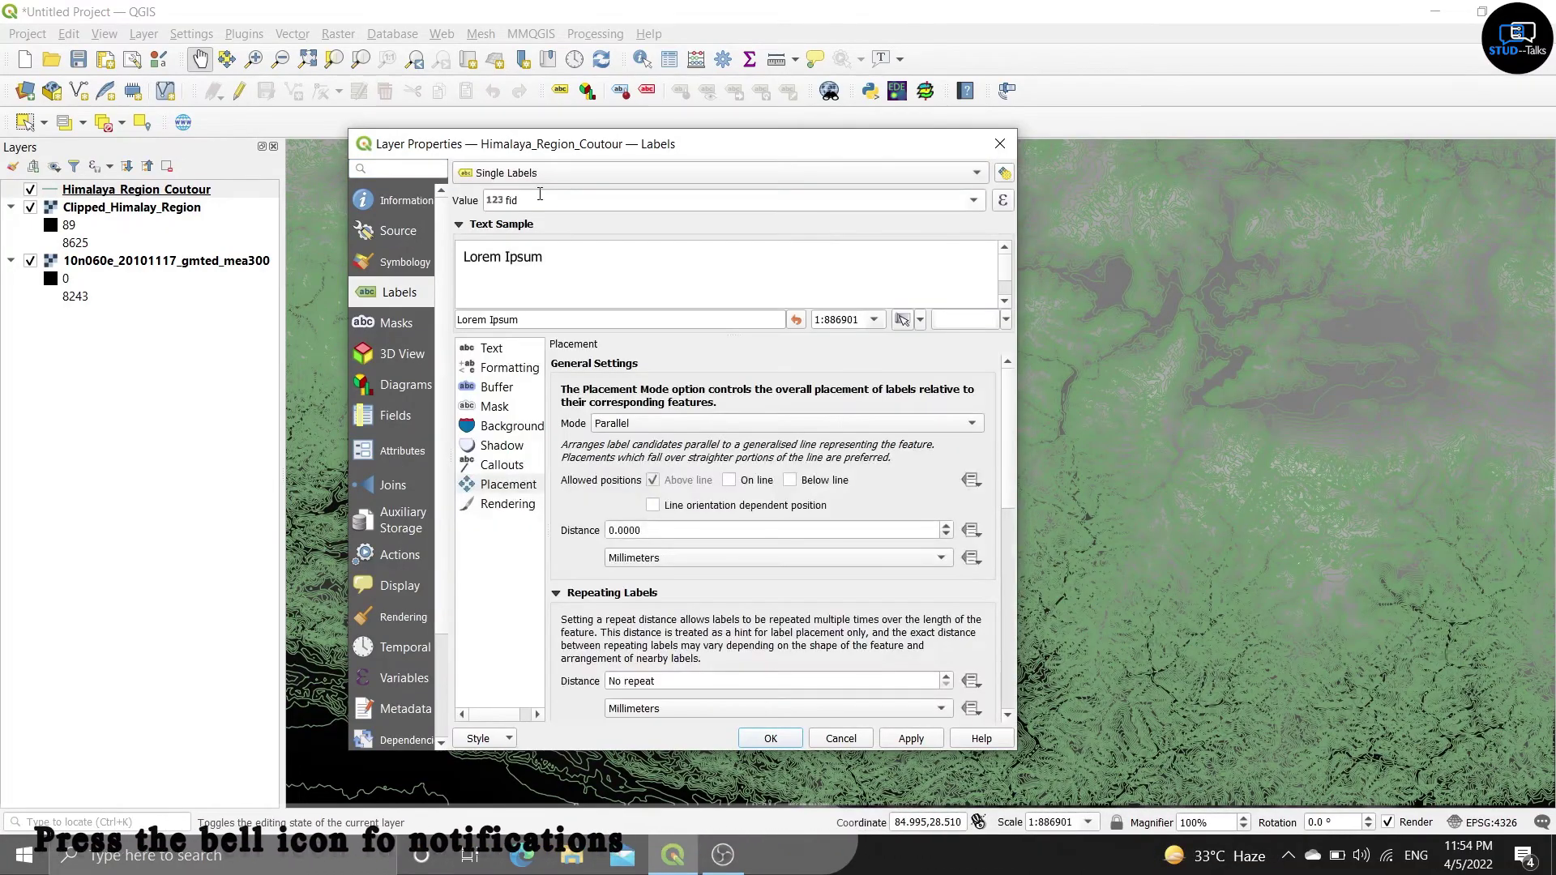
left_click(974, 204)
left_click(872, 271)
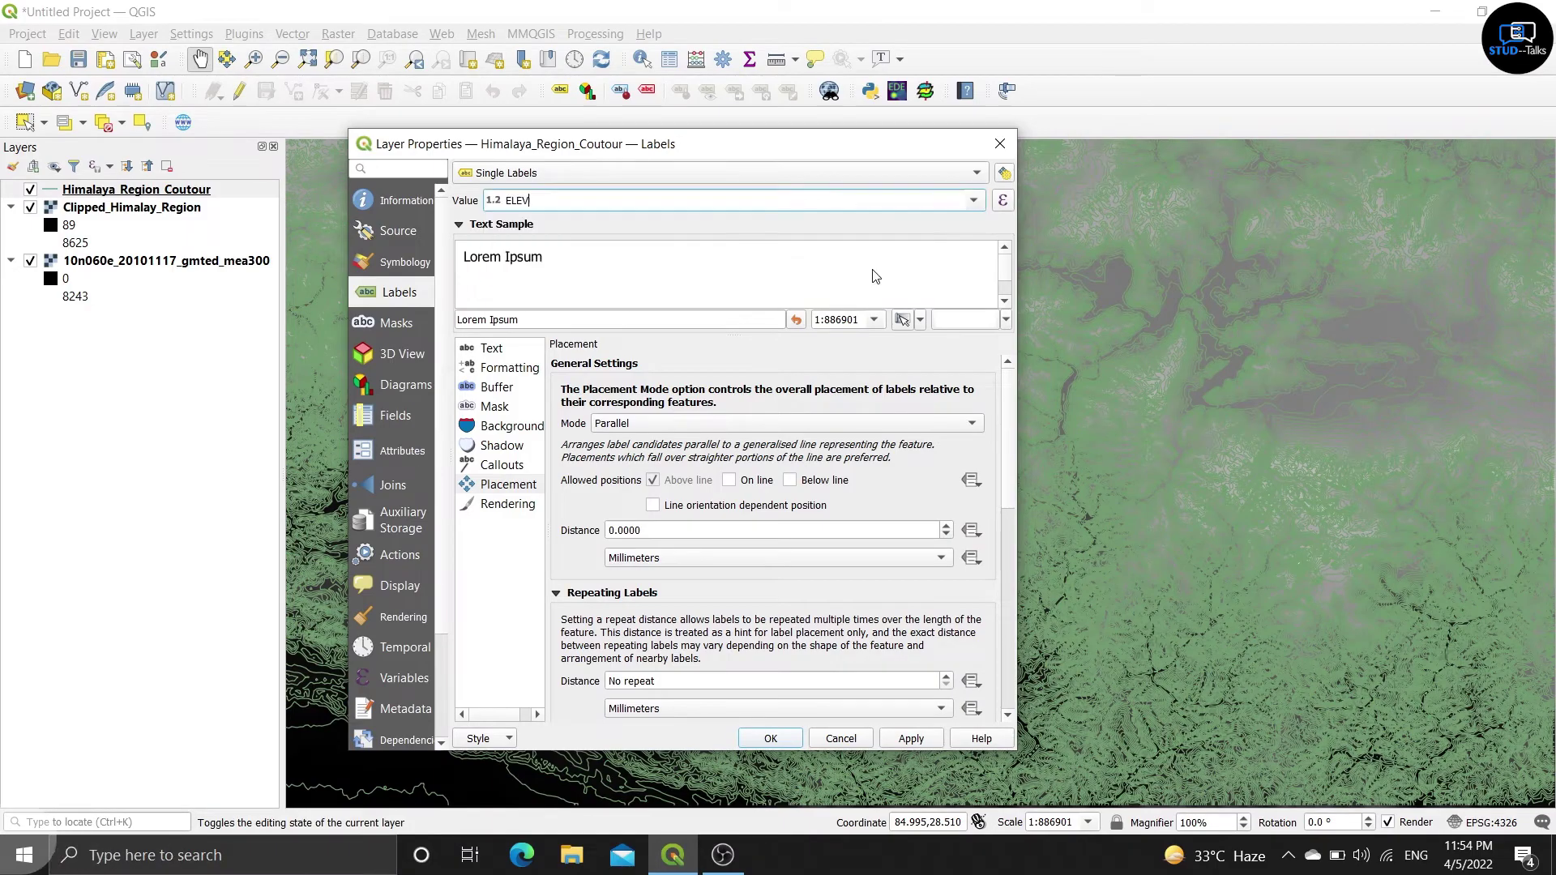
Step: Style the contour lines 0.2 mm wide in red and apply the changes
left_click(403, 266)
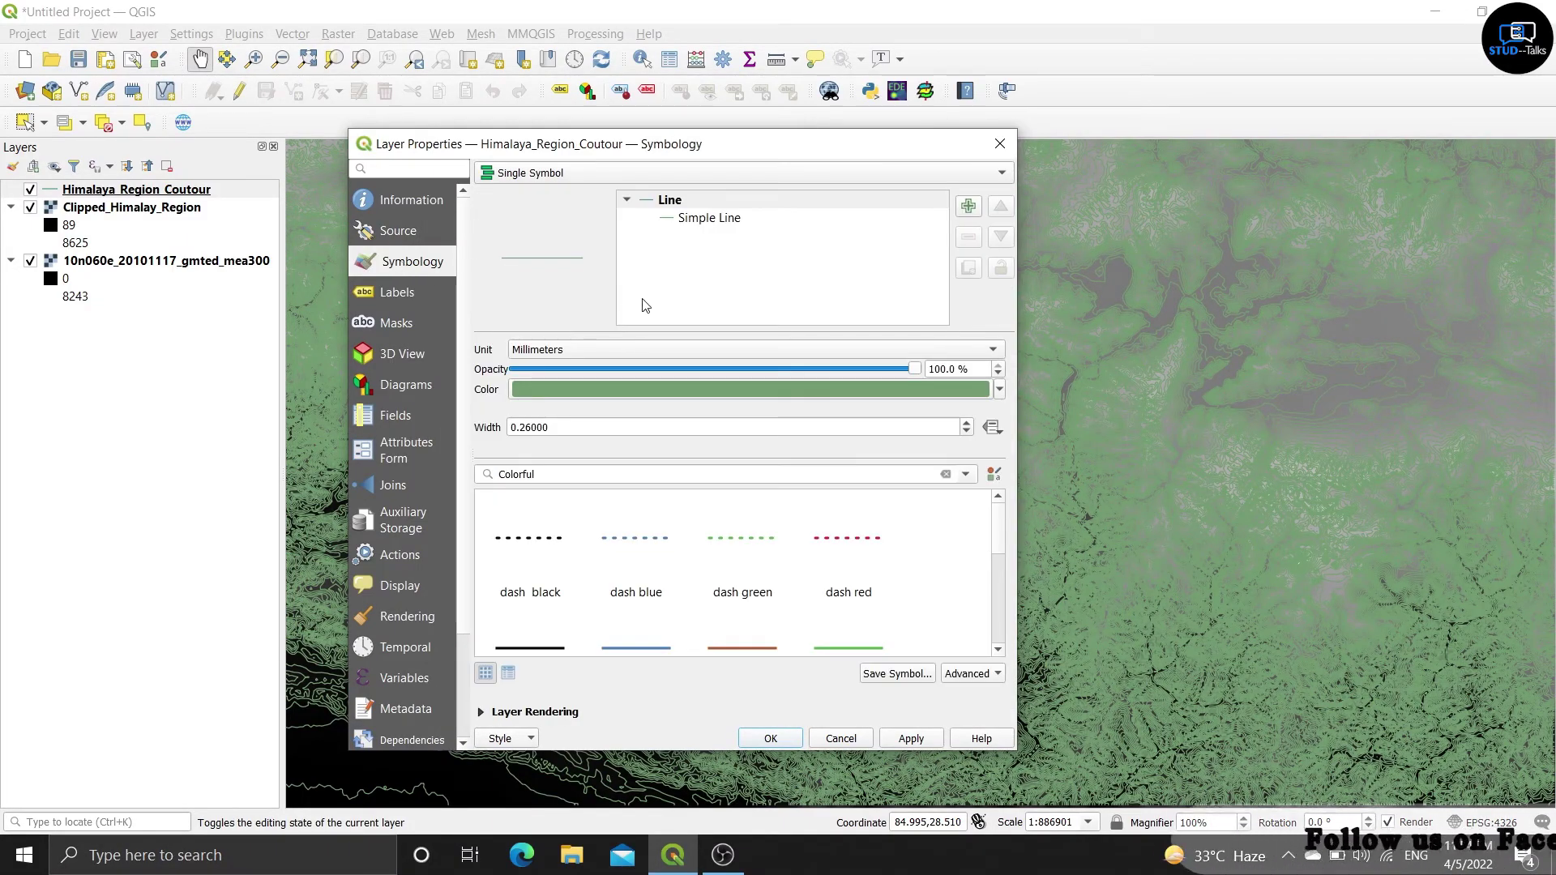
left_click(659, 430)
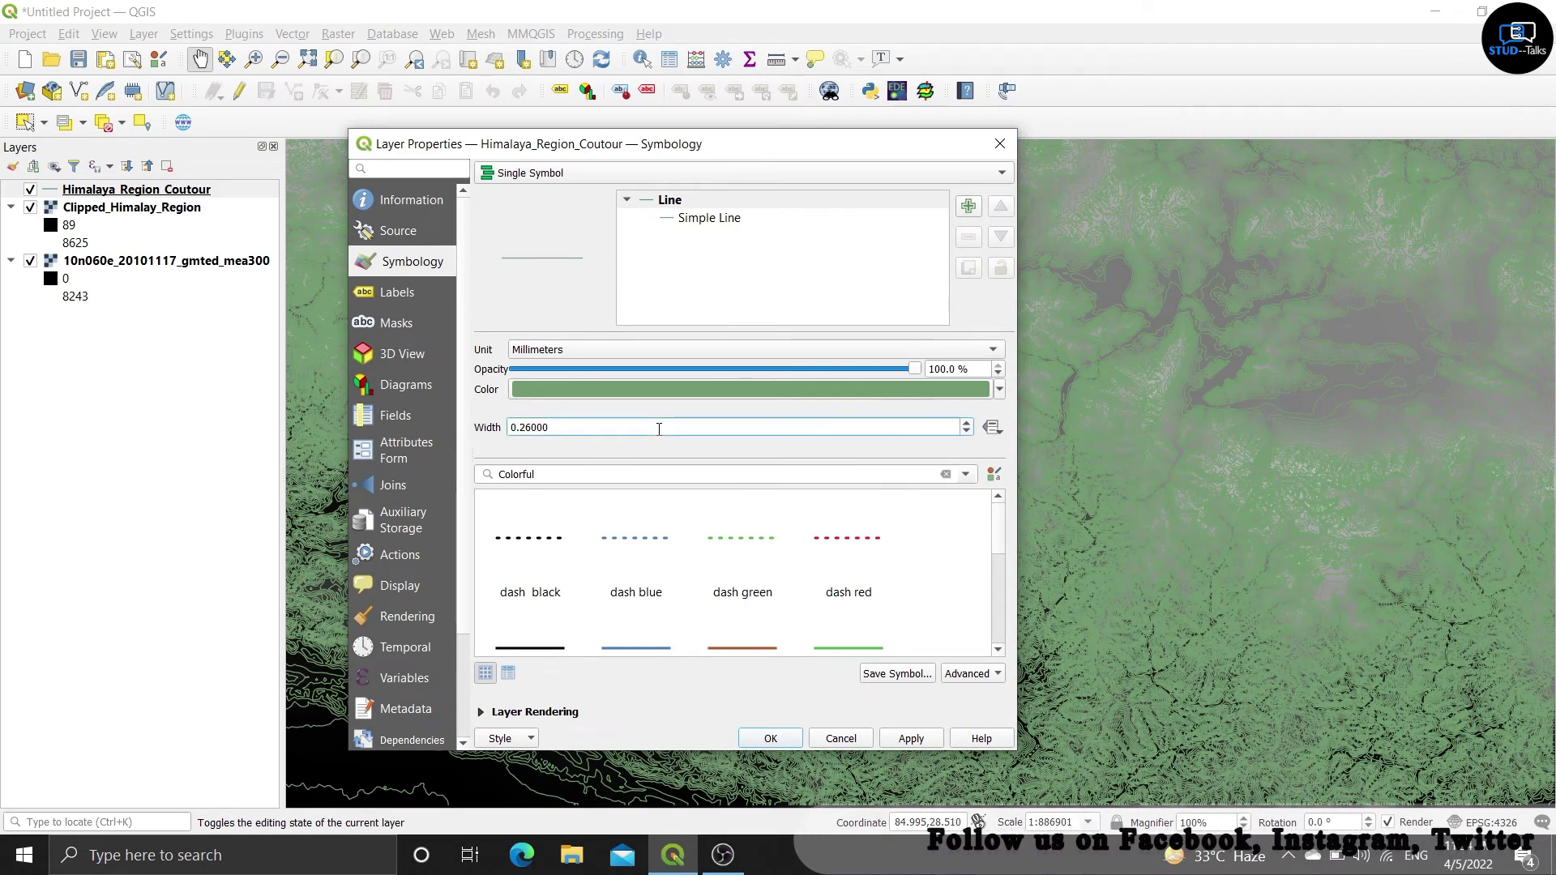
key("BackSpace")
type("0")
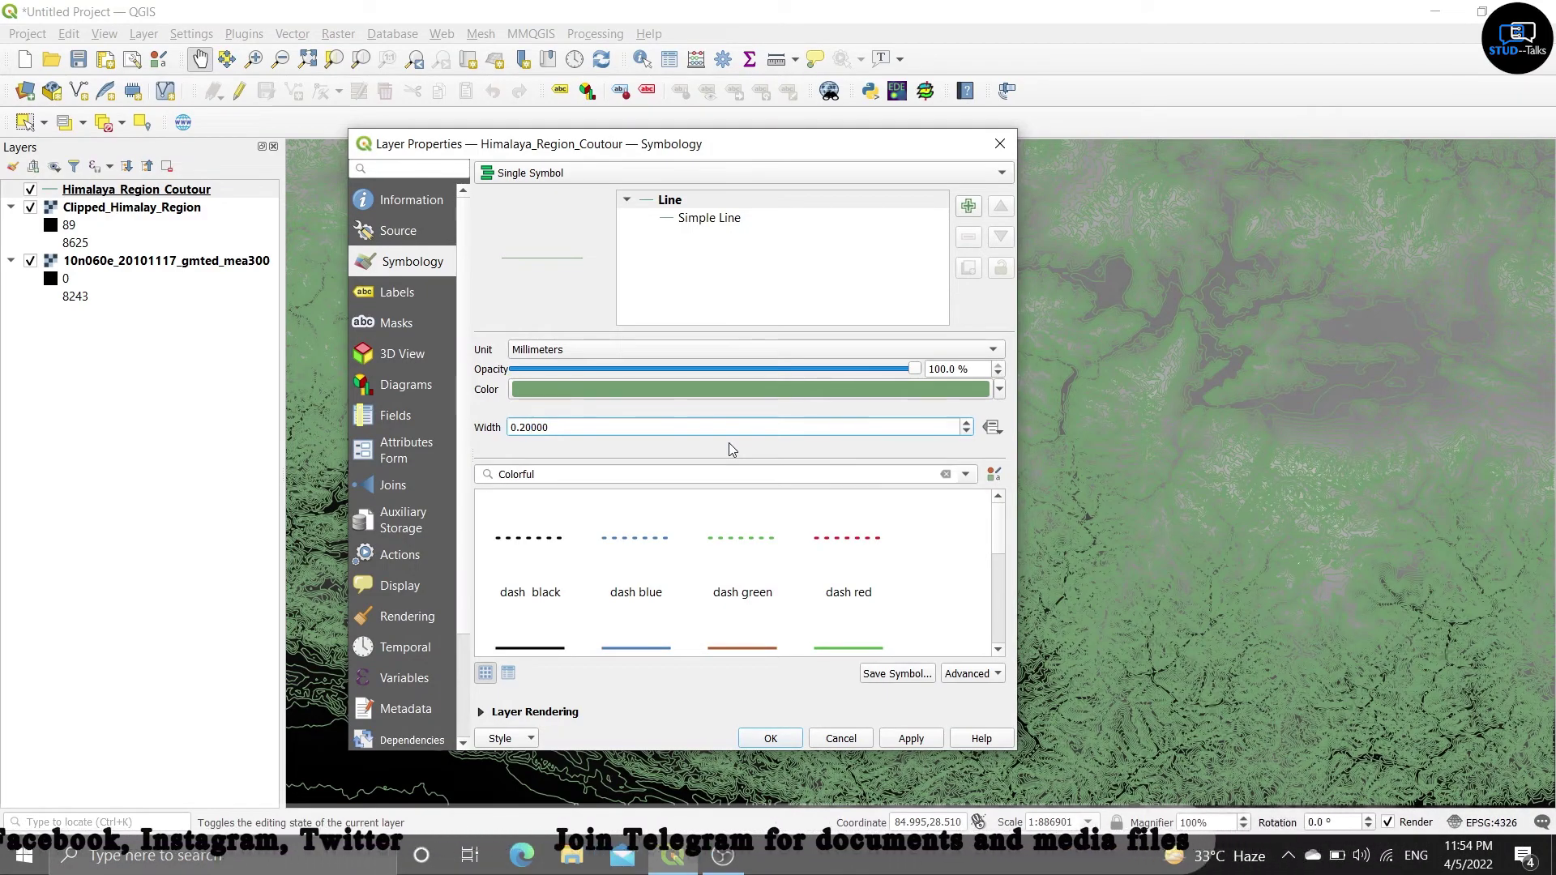
left_click(999, 389)
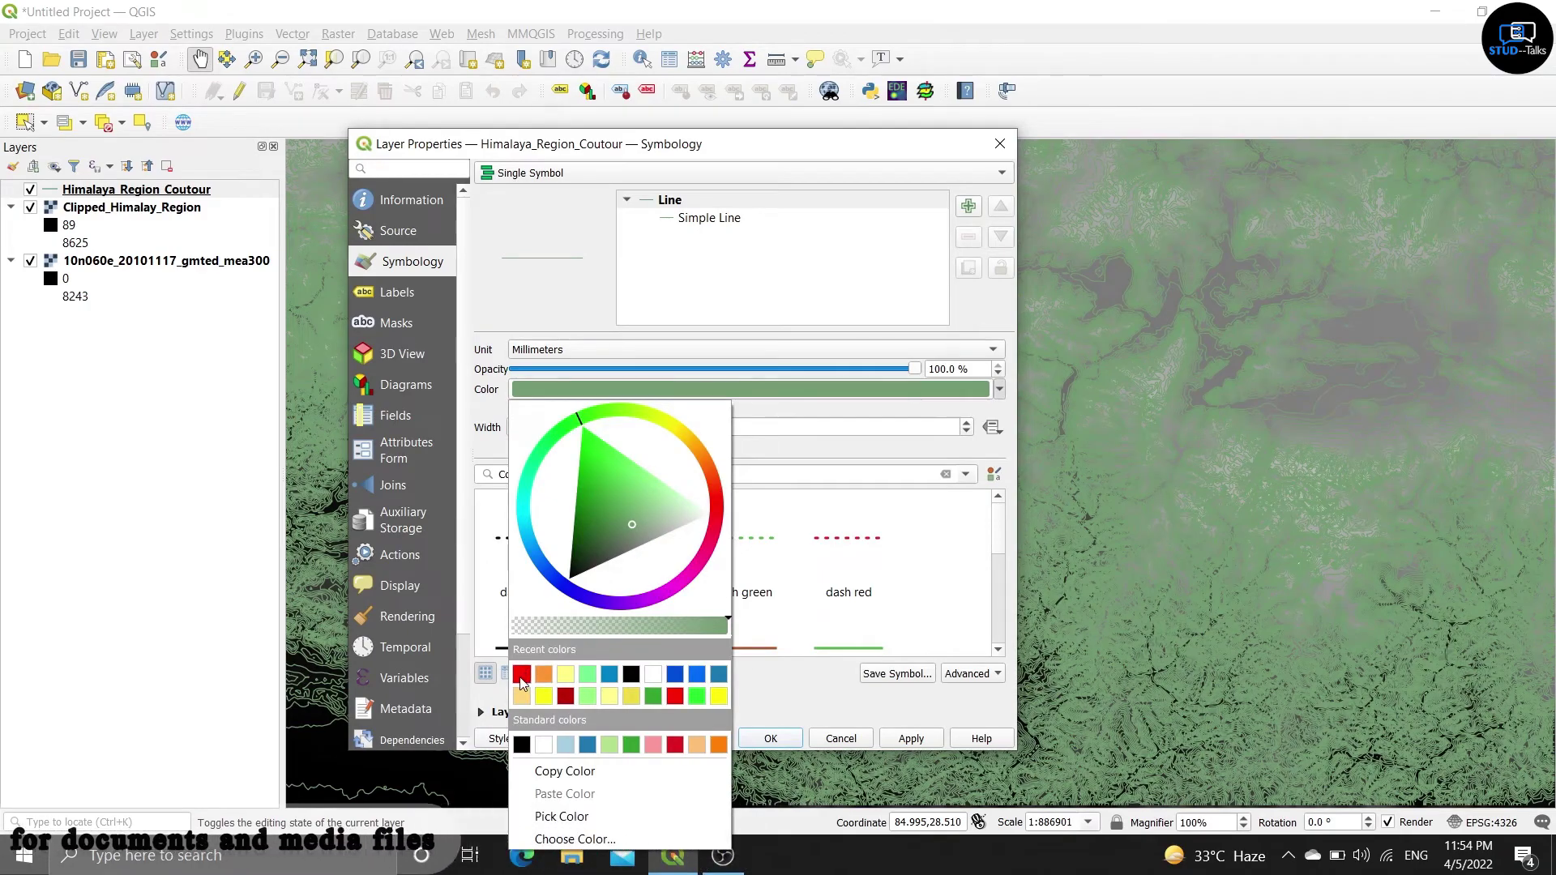
left_click(675, 695)
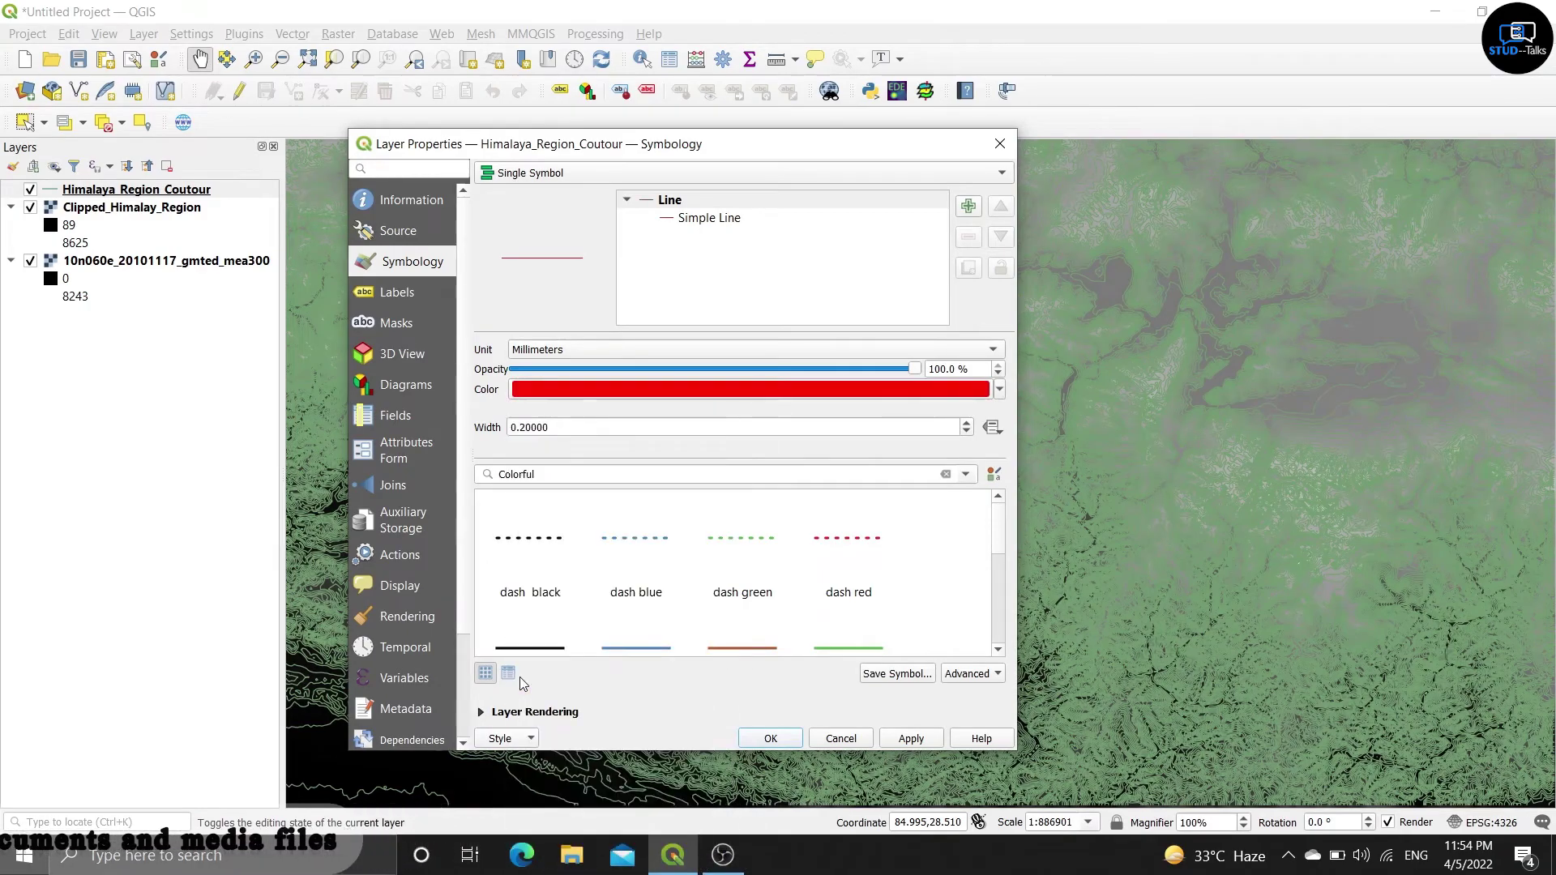
left_click(911, 739)
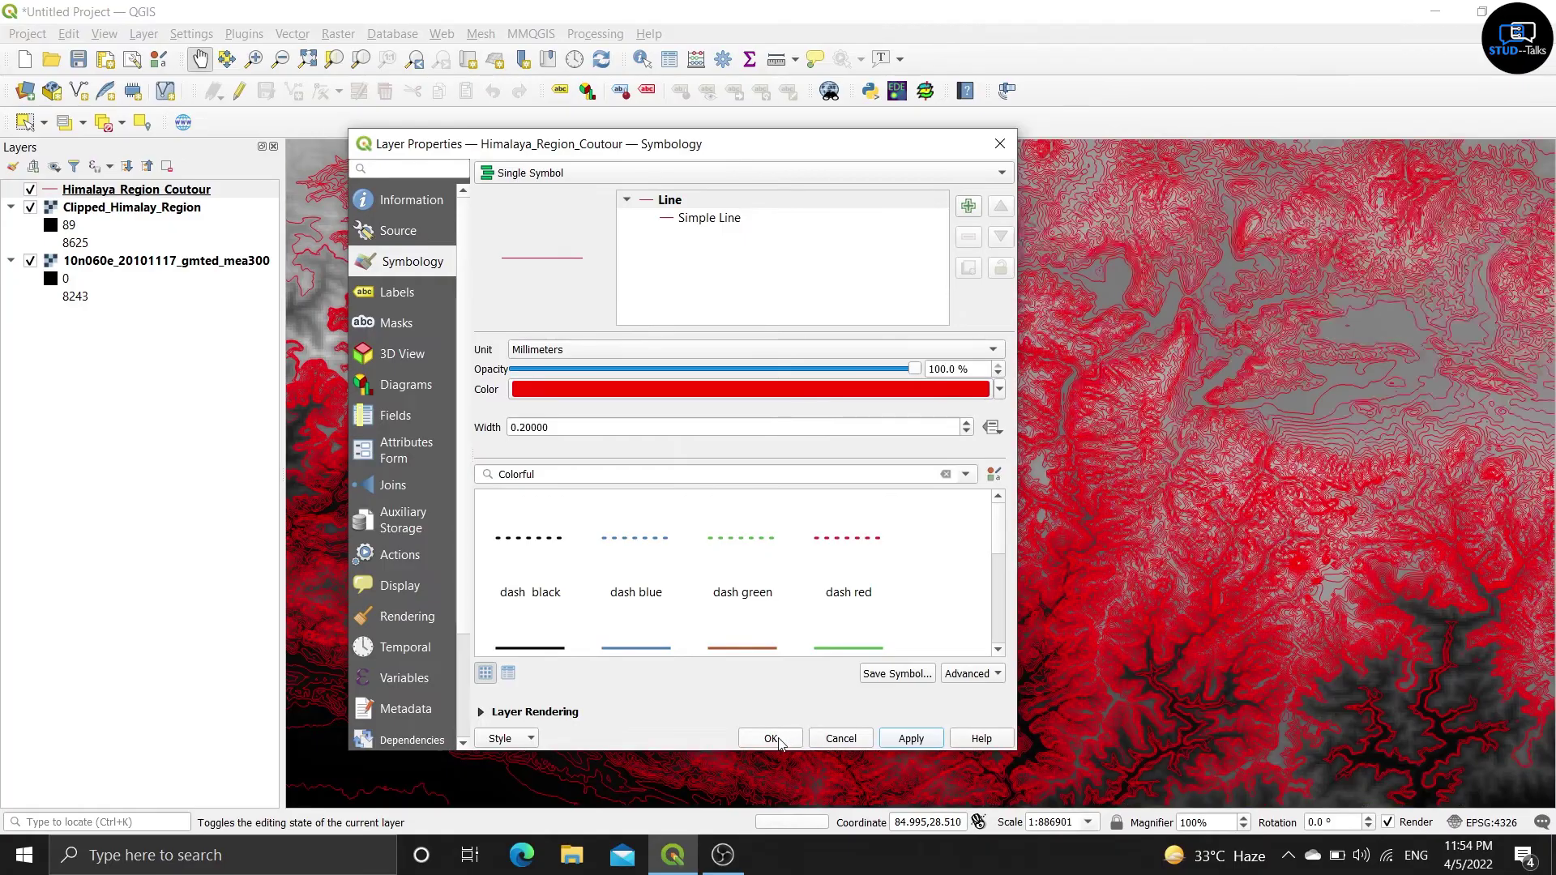
left_click(771, 739)
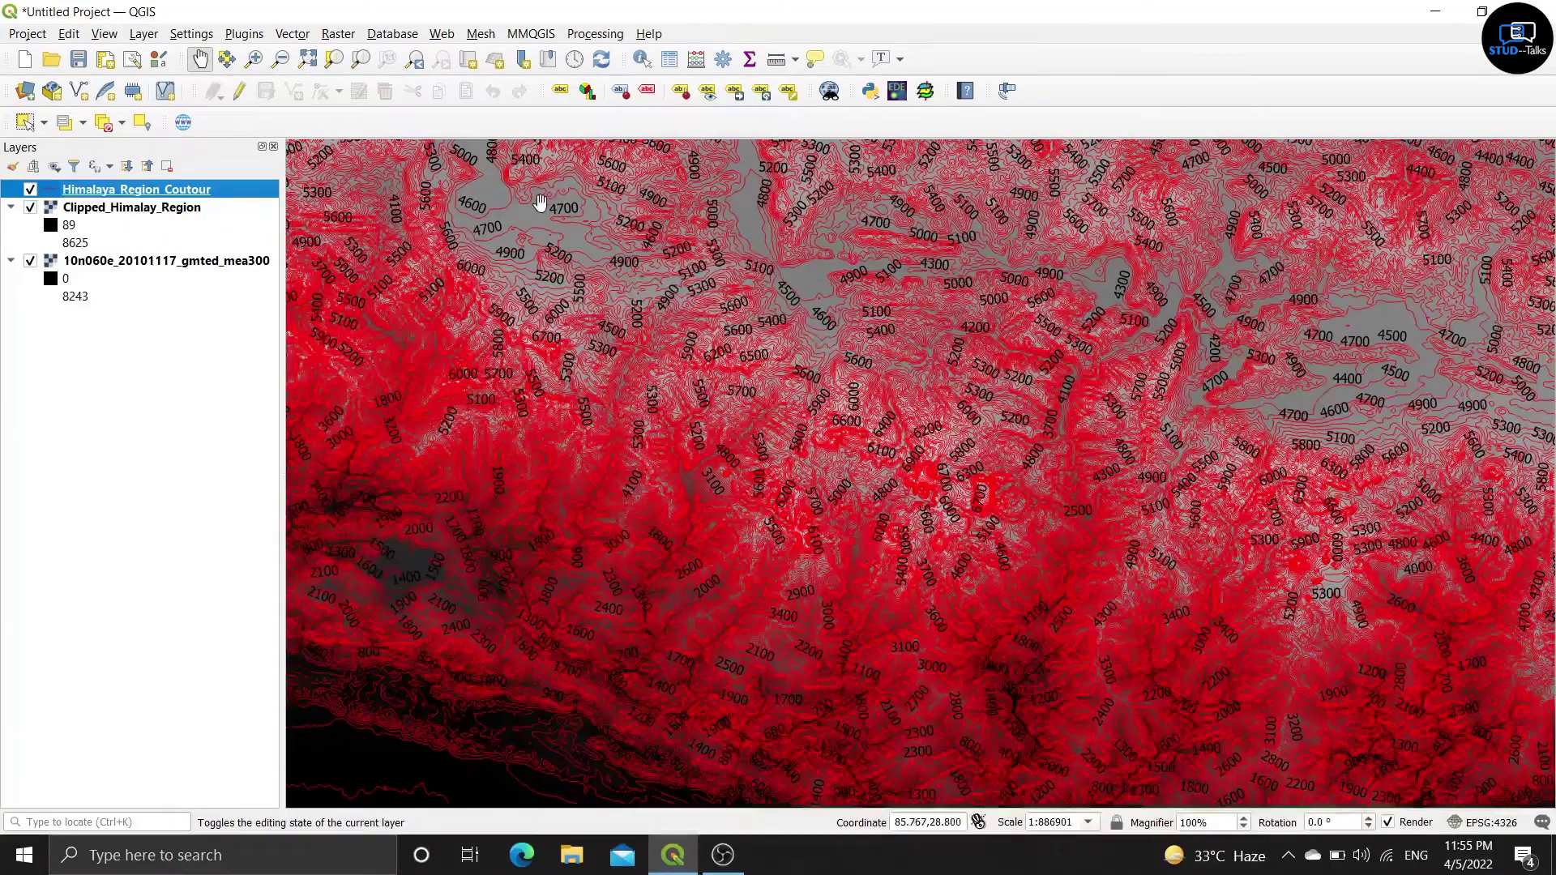
Step: Open the contour attribute table and sort ELEV from highest to lowest
right_click(225, 192)
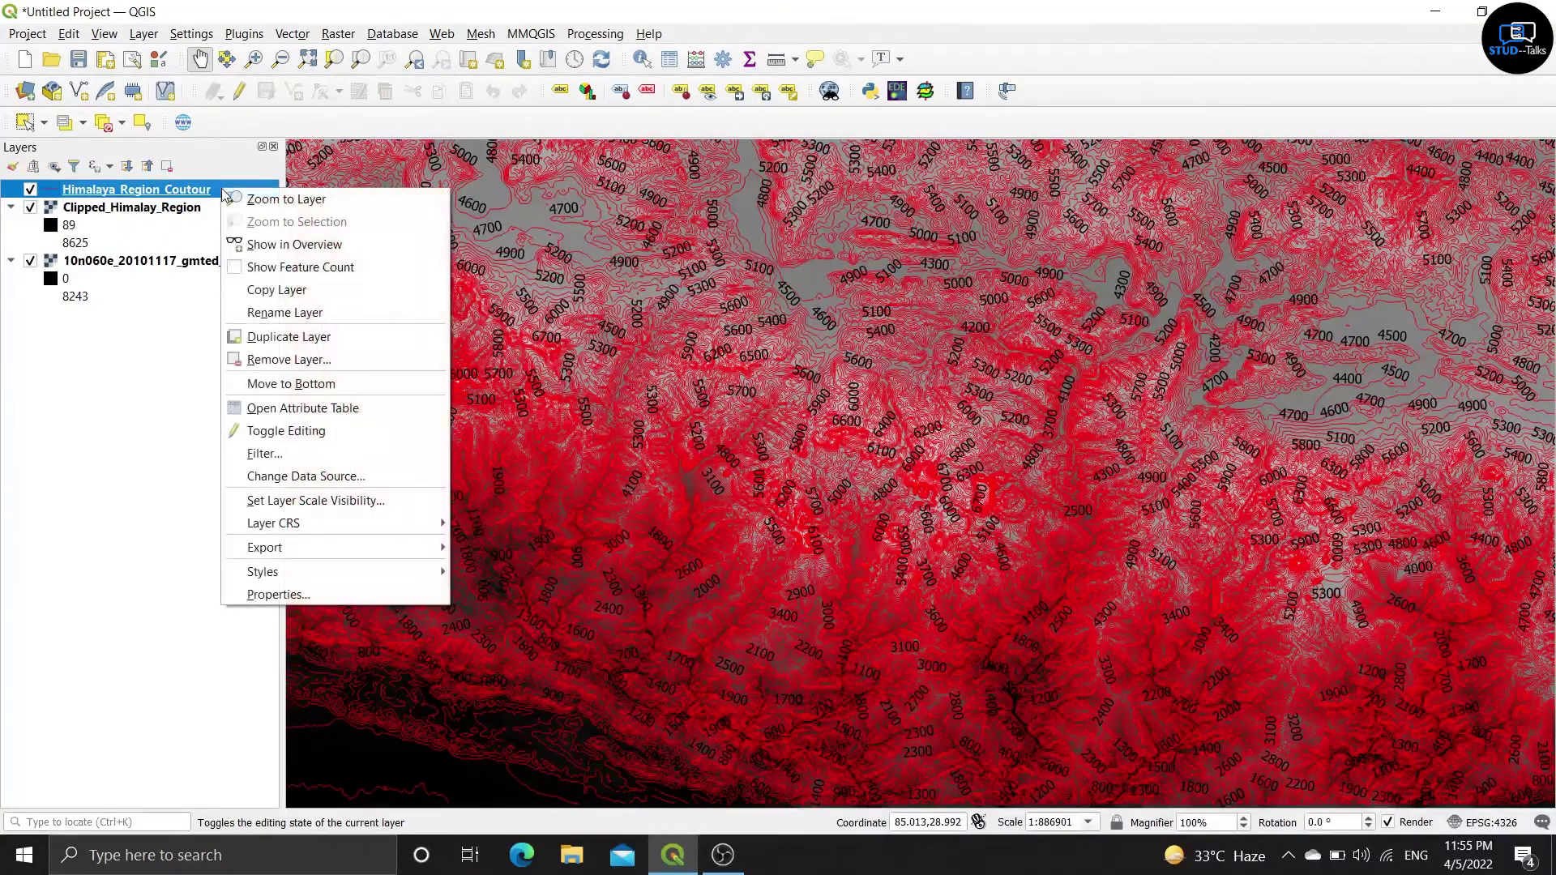
left_click(318, 415)
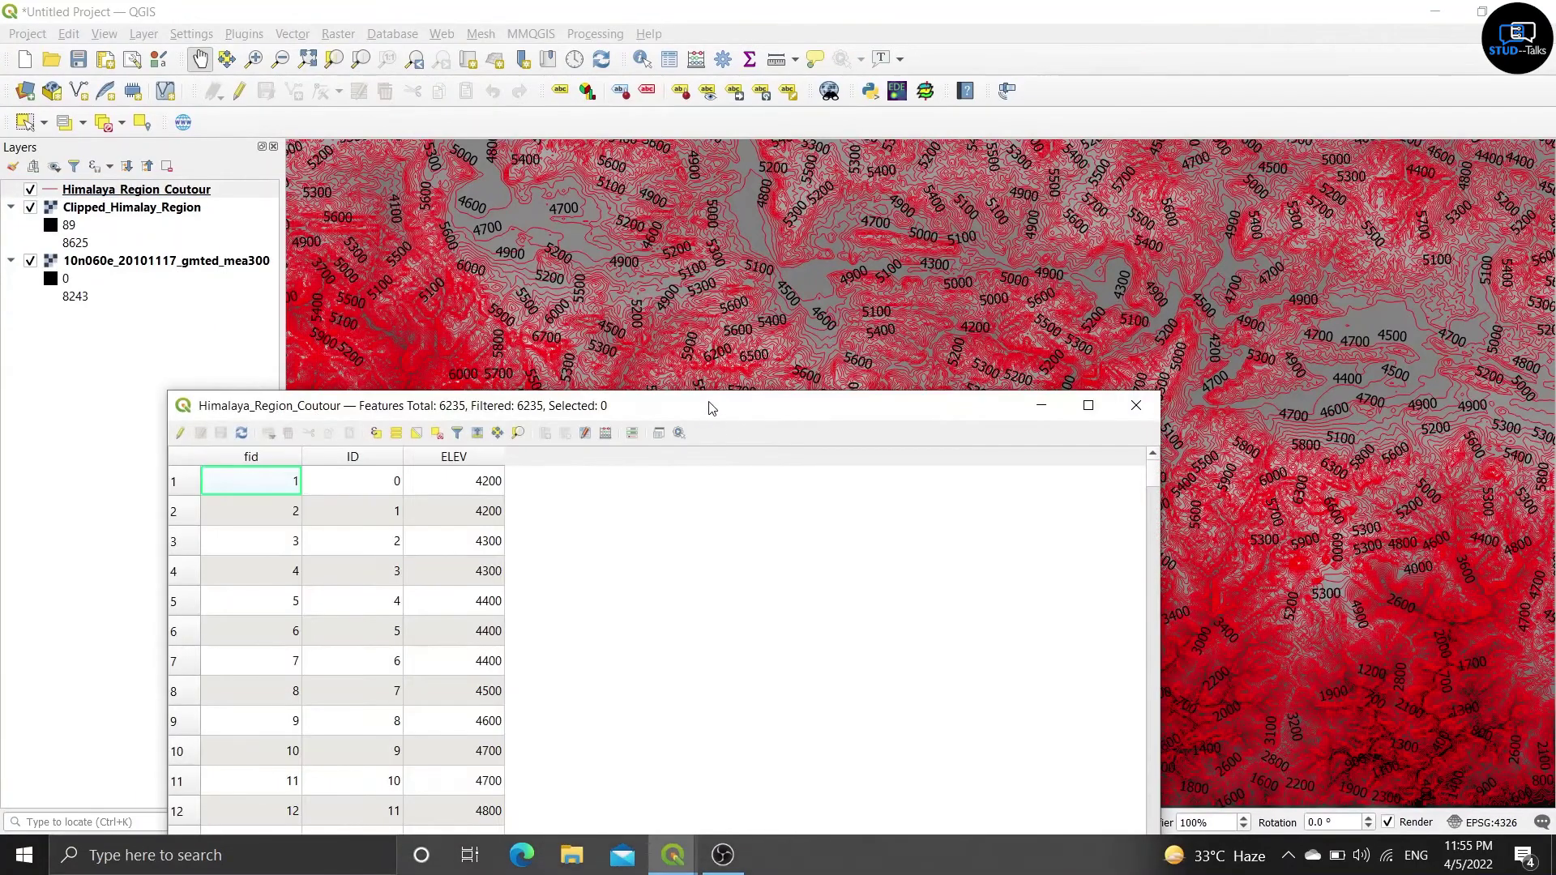
left_click_drag(711, 407, 845, 155)
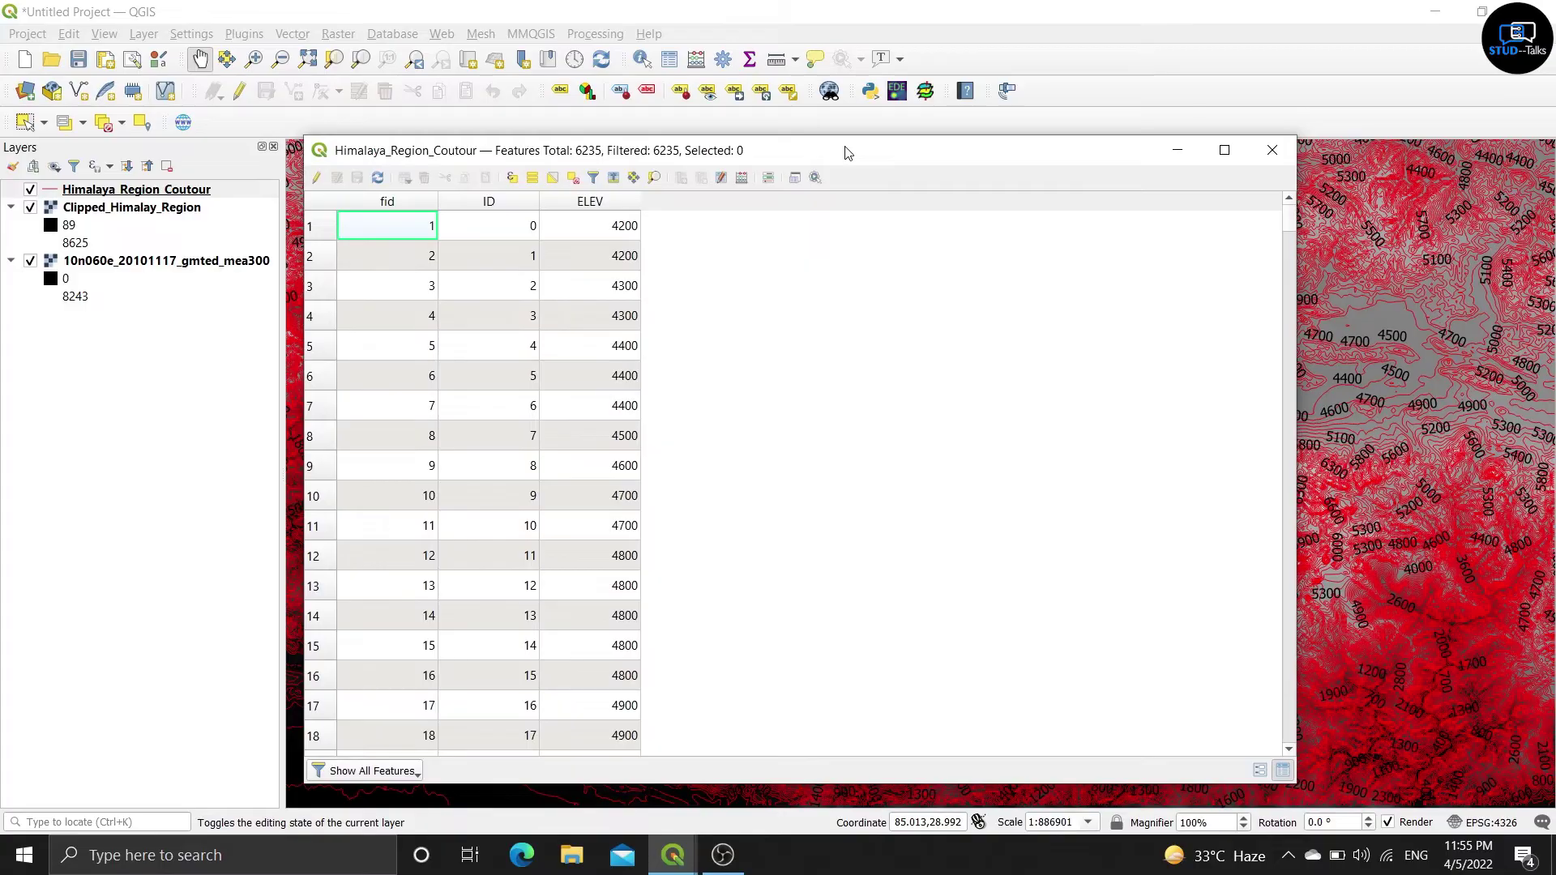
left_click(587, 202)
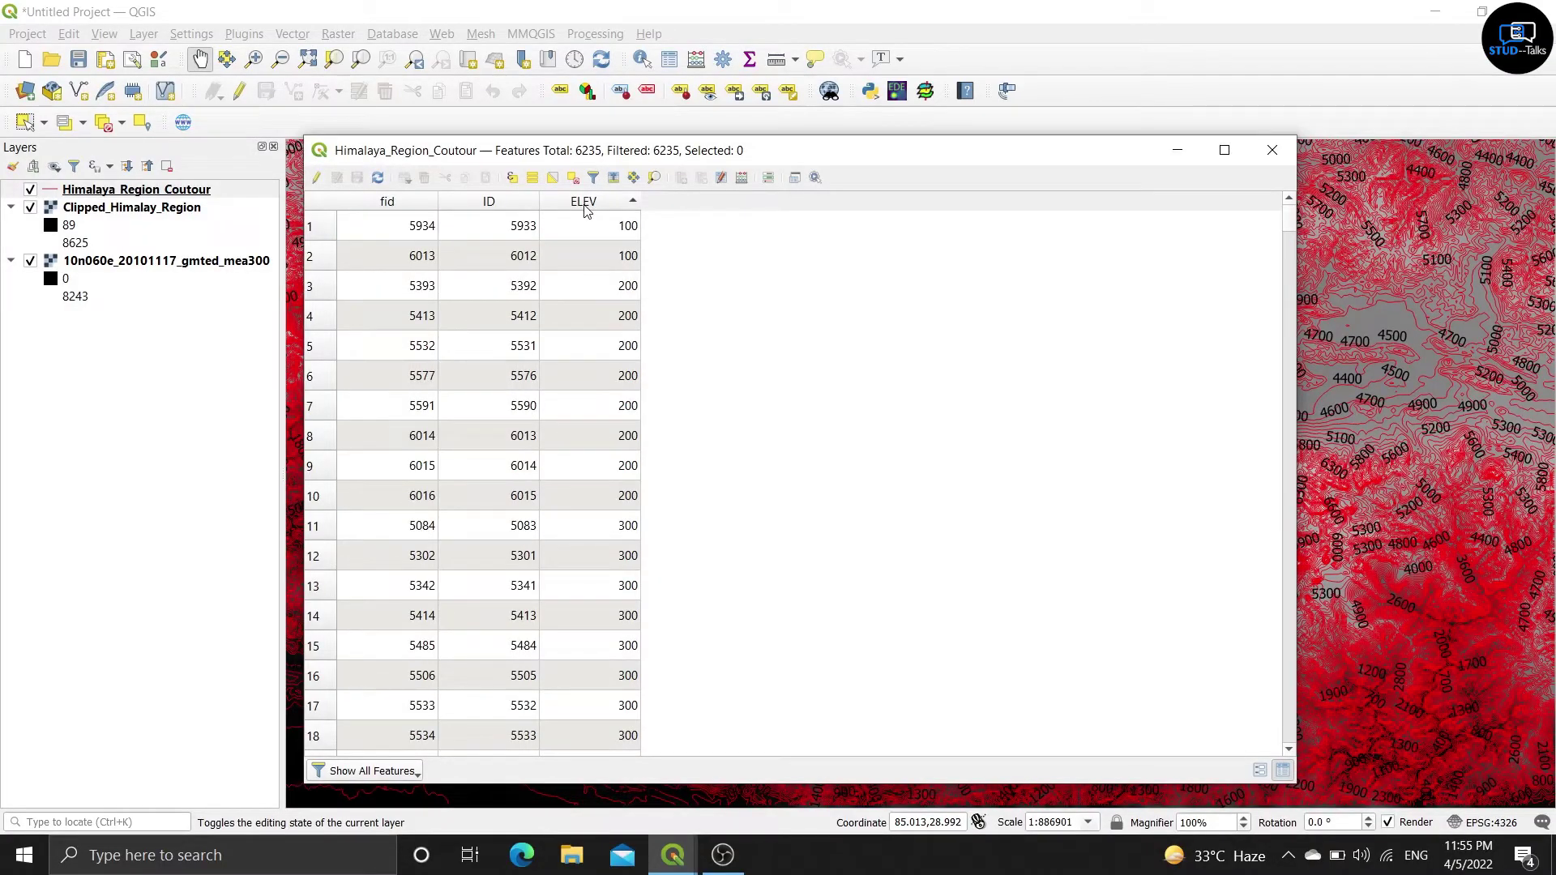
left_click(586, 203)
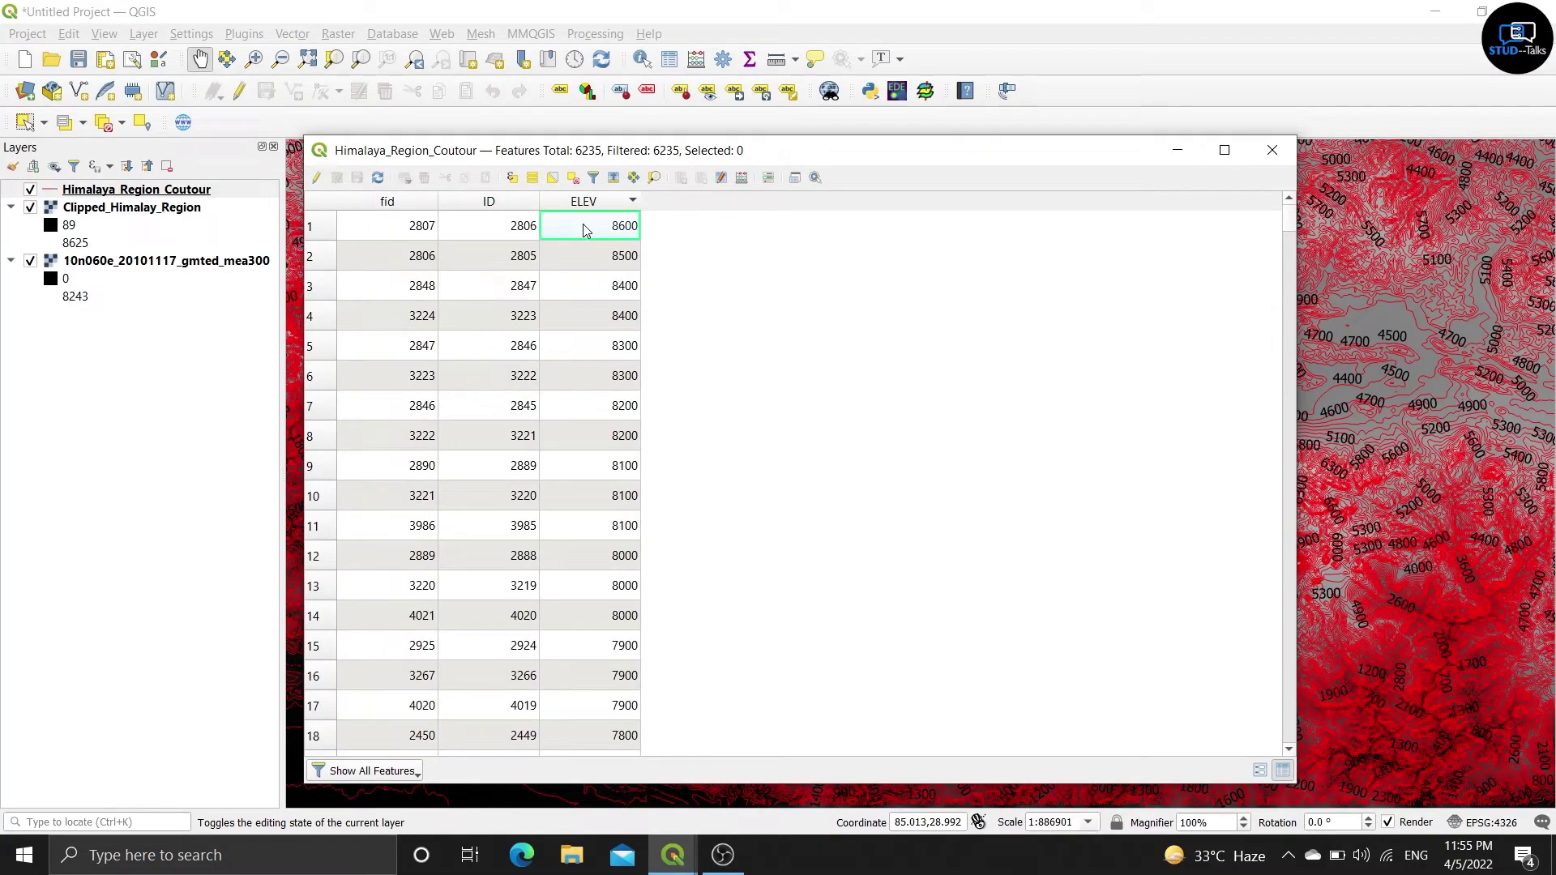
Step: Select the 8600 contour and zoom the map to it
left_click(321, 228)
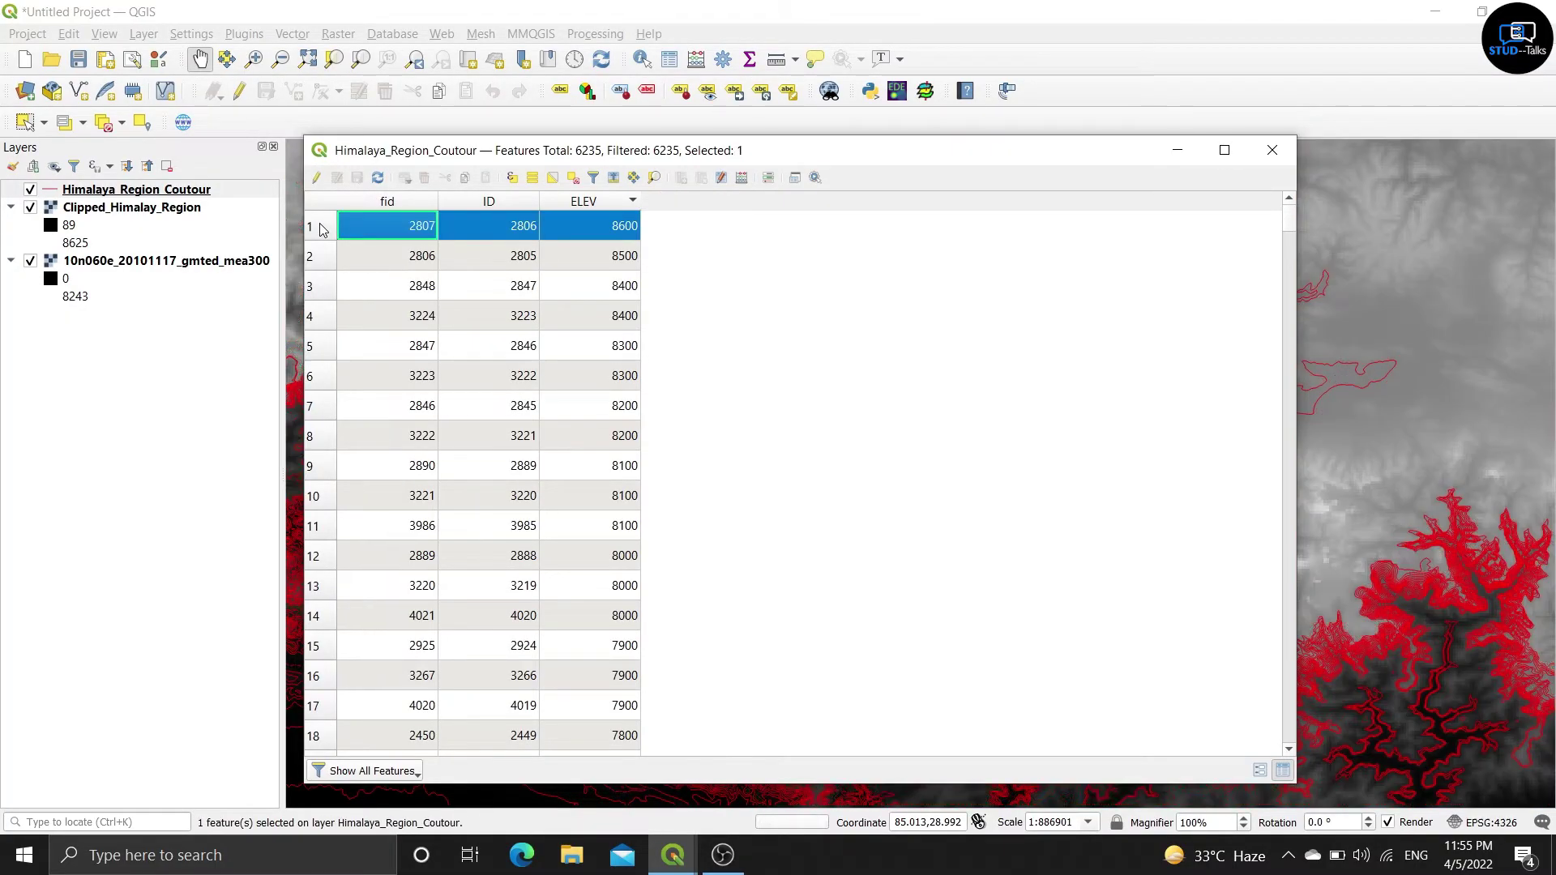
left_click(655, 178)
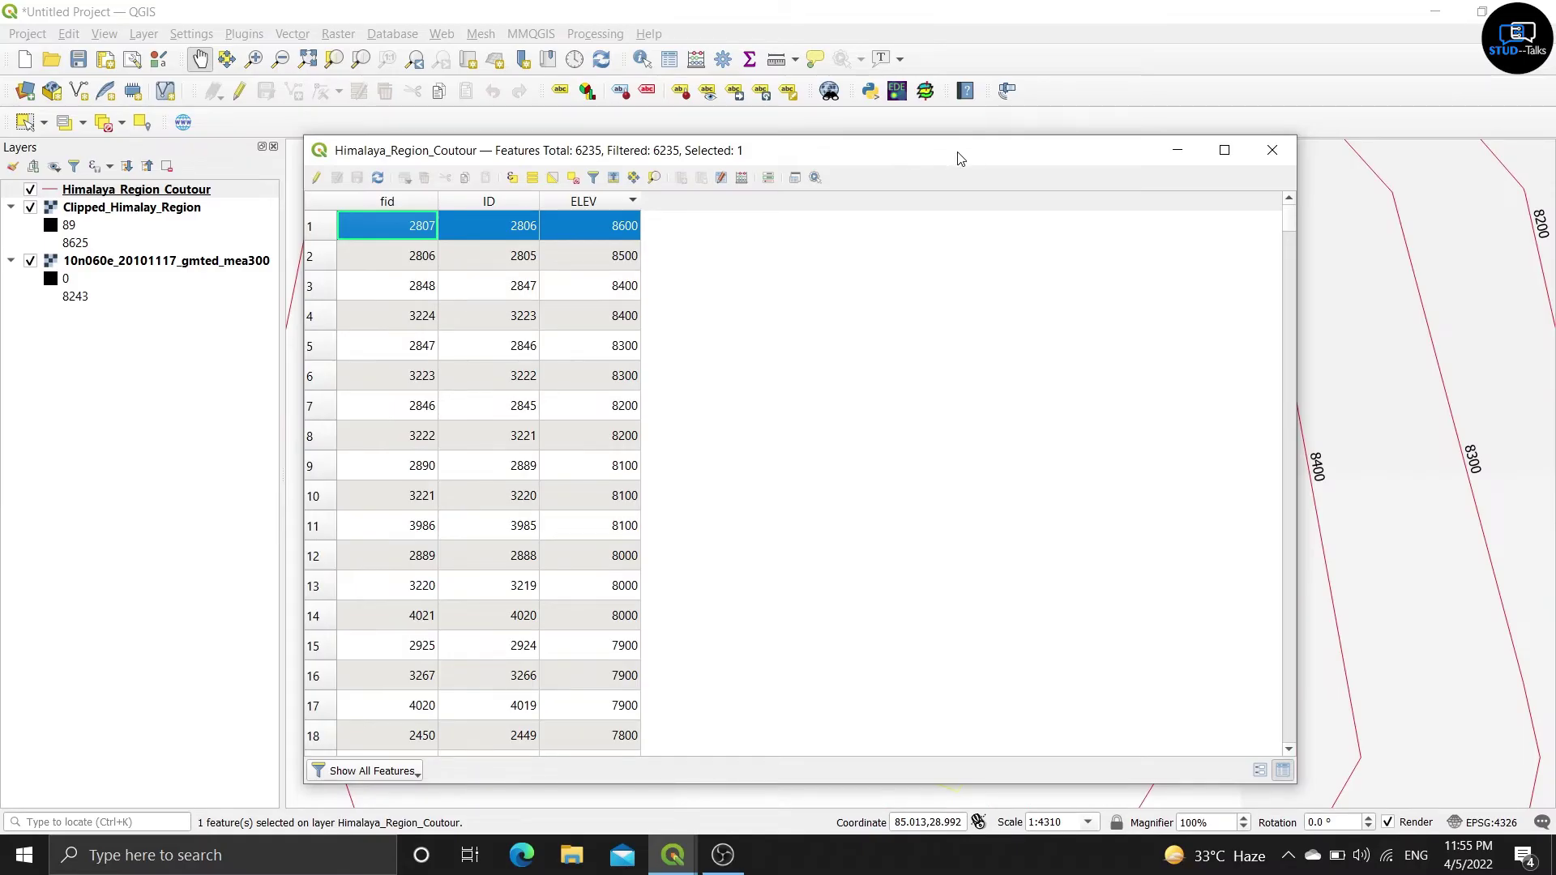
left_click_drag(960, 158, 709, 640)
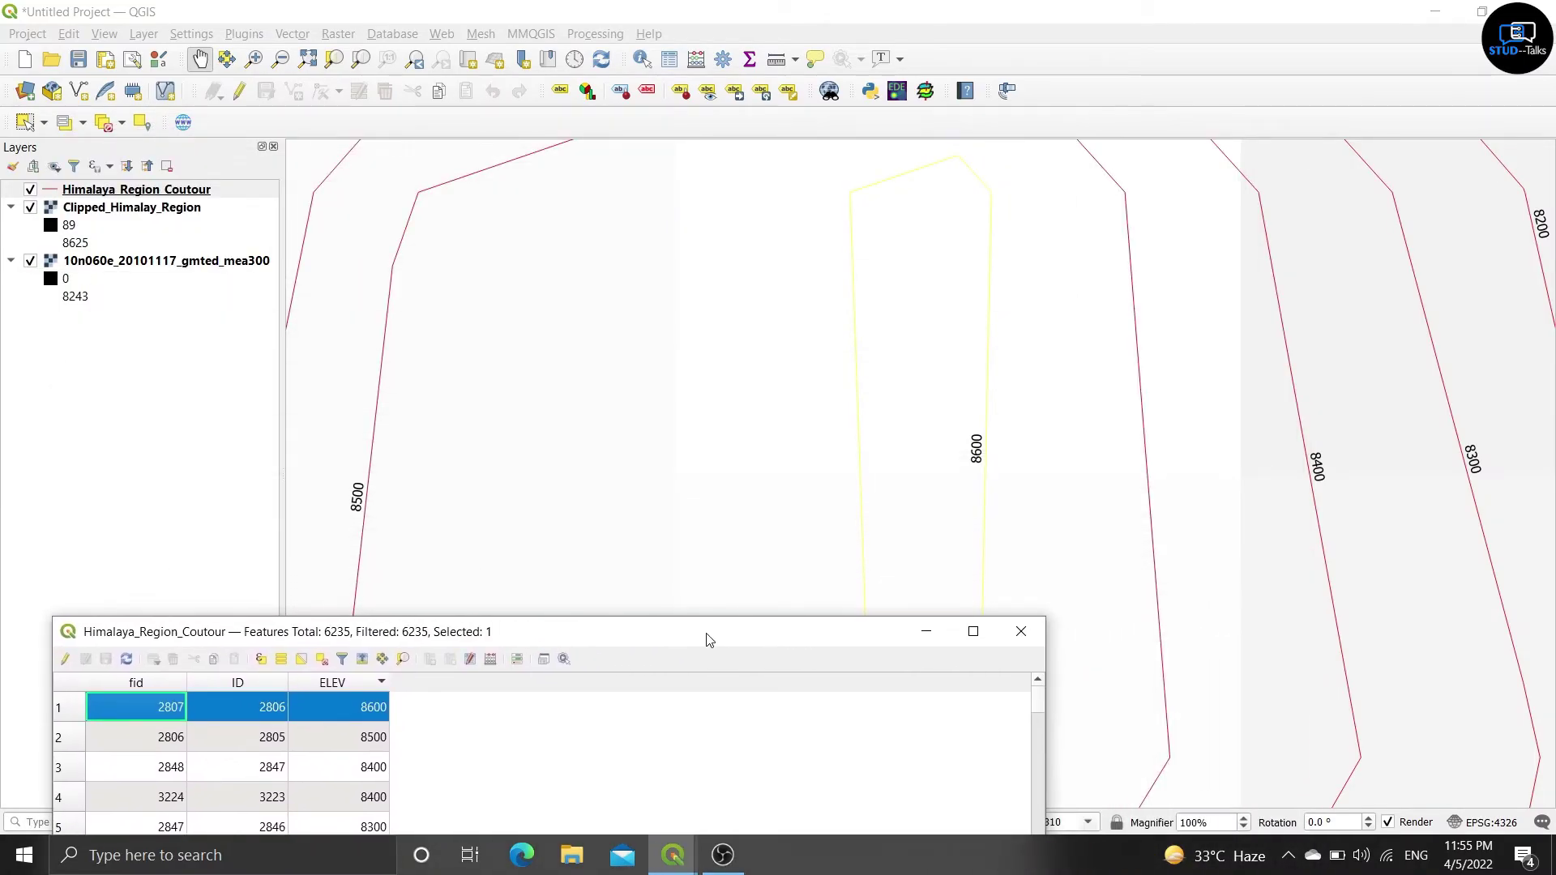
Step: Minimize the attribute table so the 8600 contour map shows at 1:4310
left_click(926, 639)
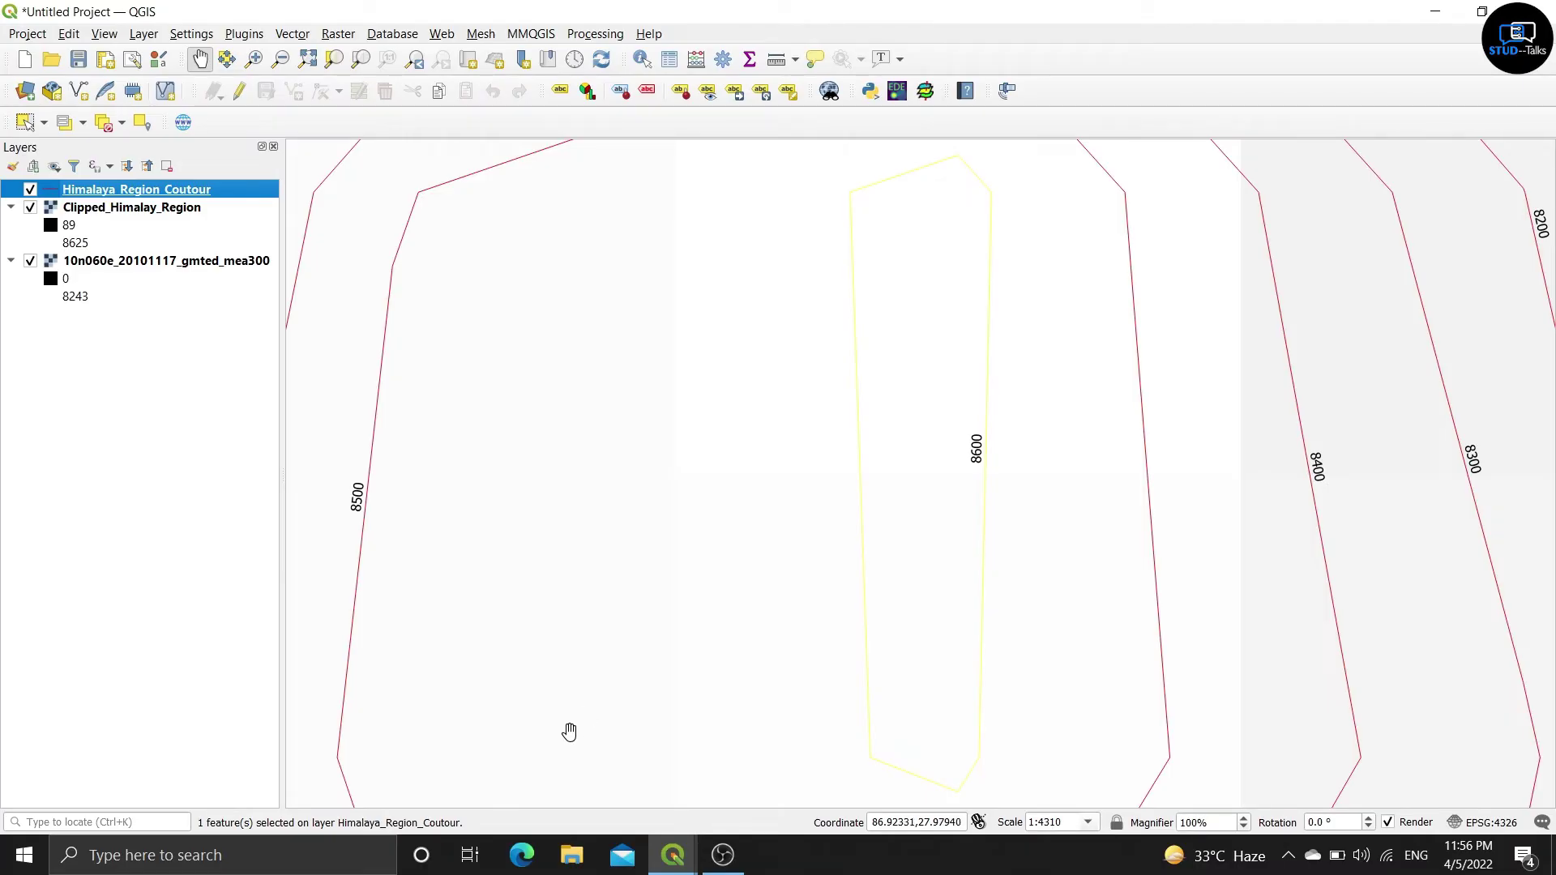
Step: Open the GIS_Manual_FINAL document from File Explorer
left_click(570, 866)
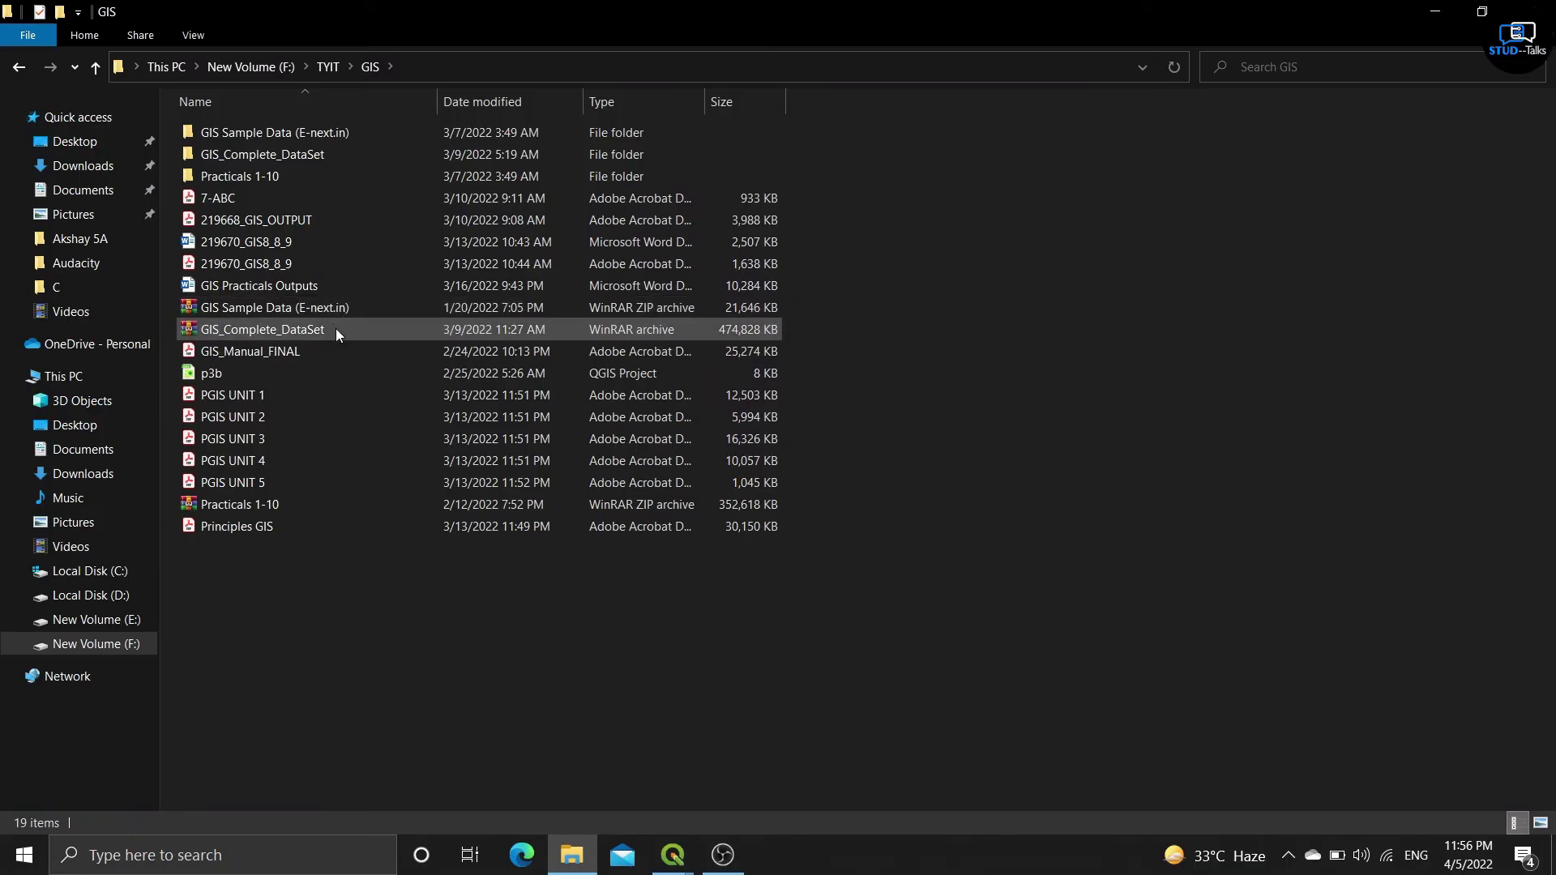
double_click(328, 350)
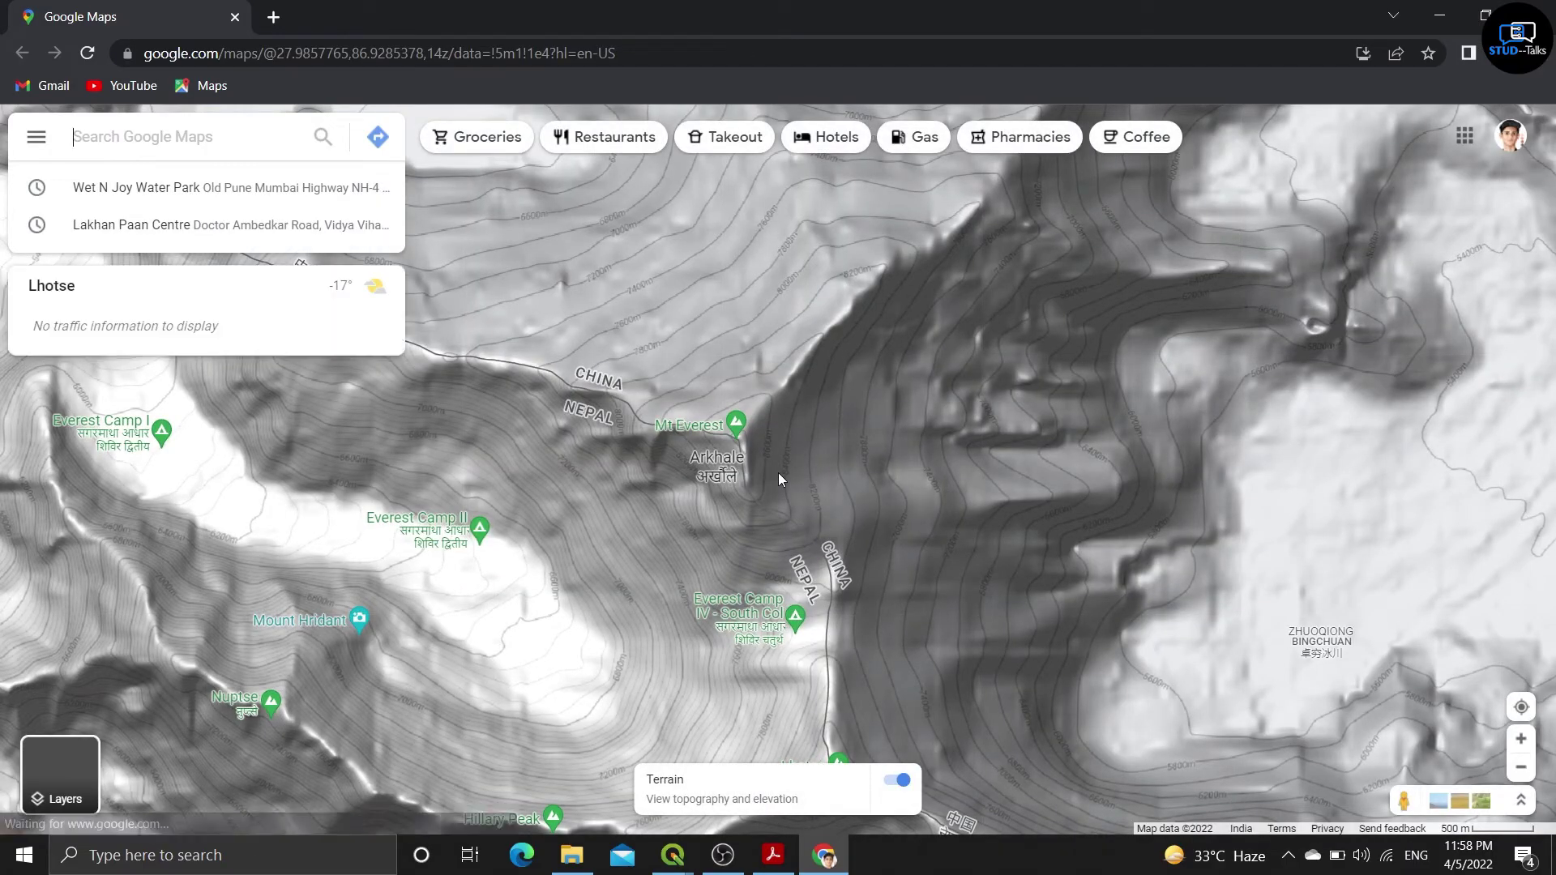
Step: Tile the Google Maps browser on the left half and QGIS on the right
key("super+Left")
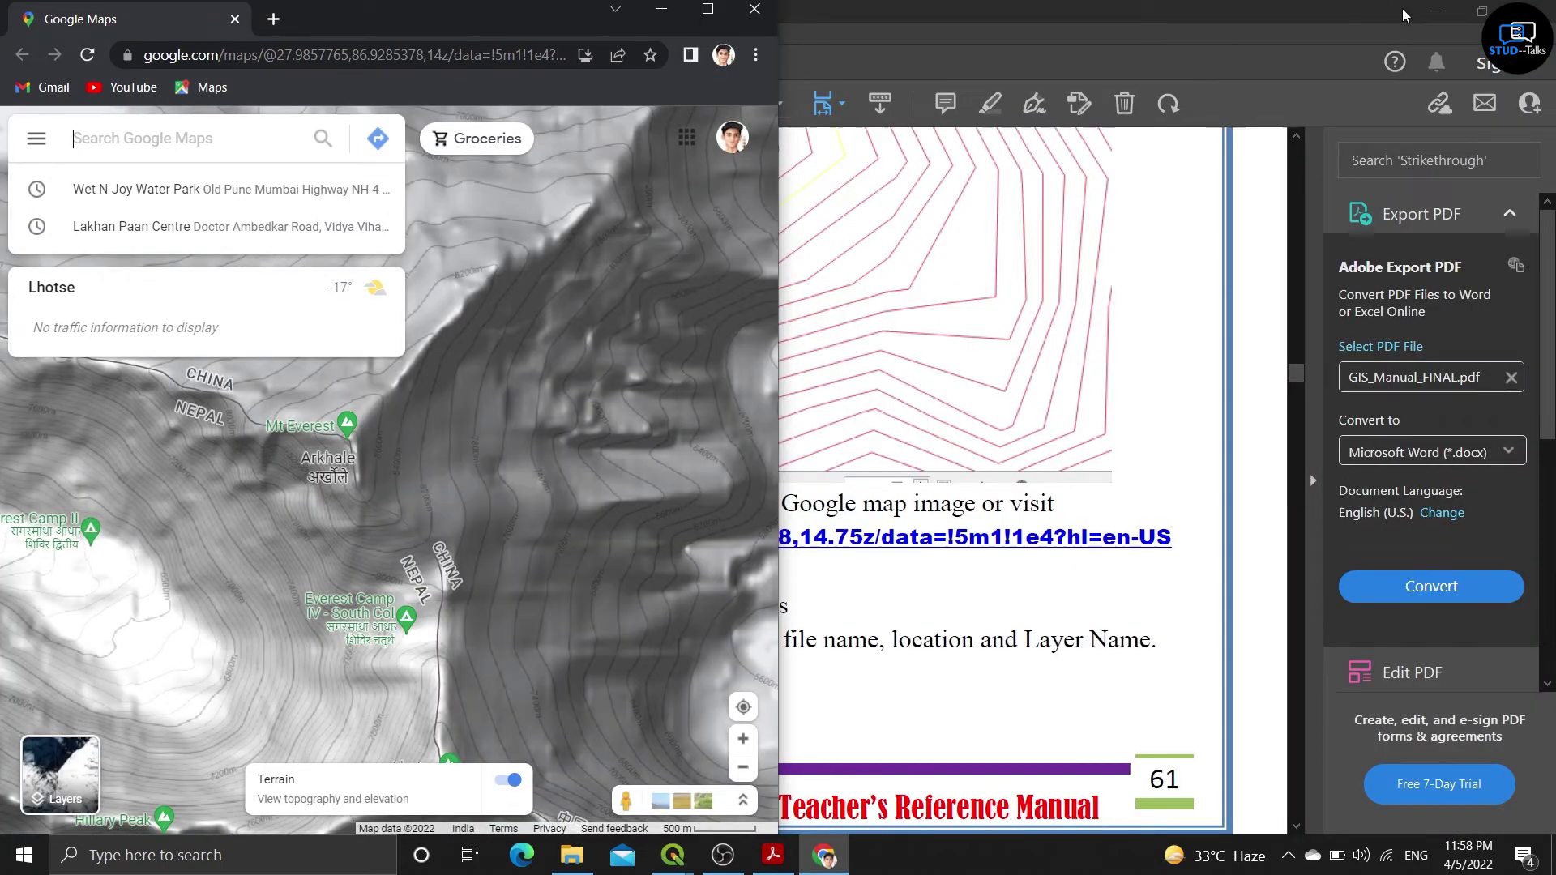
left_click(1435, 11)
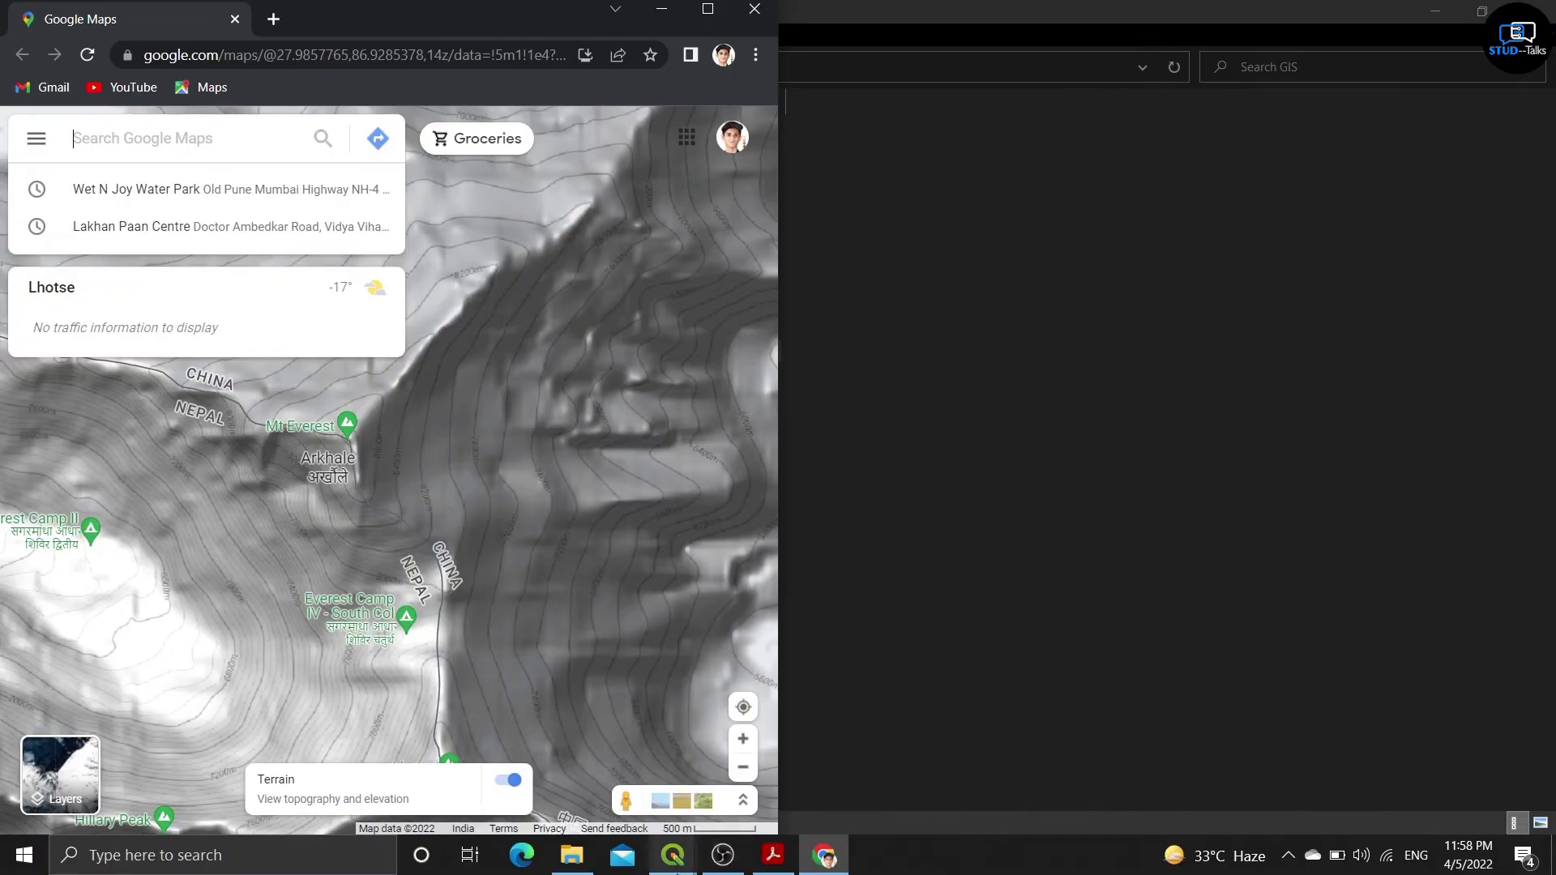
left_click(672, 856)
left_click(628, 811)
key("super+Right")
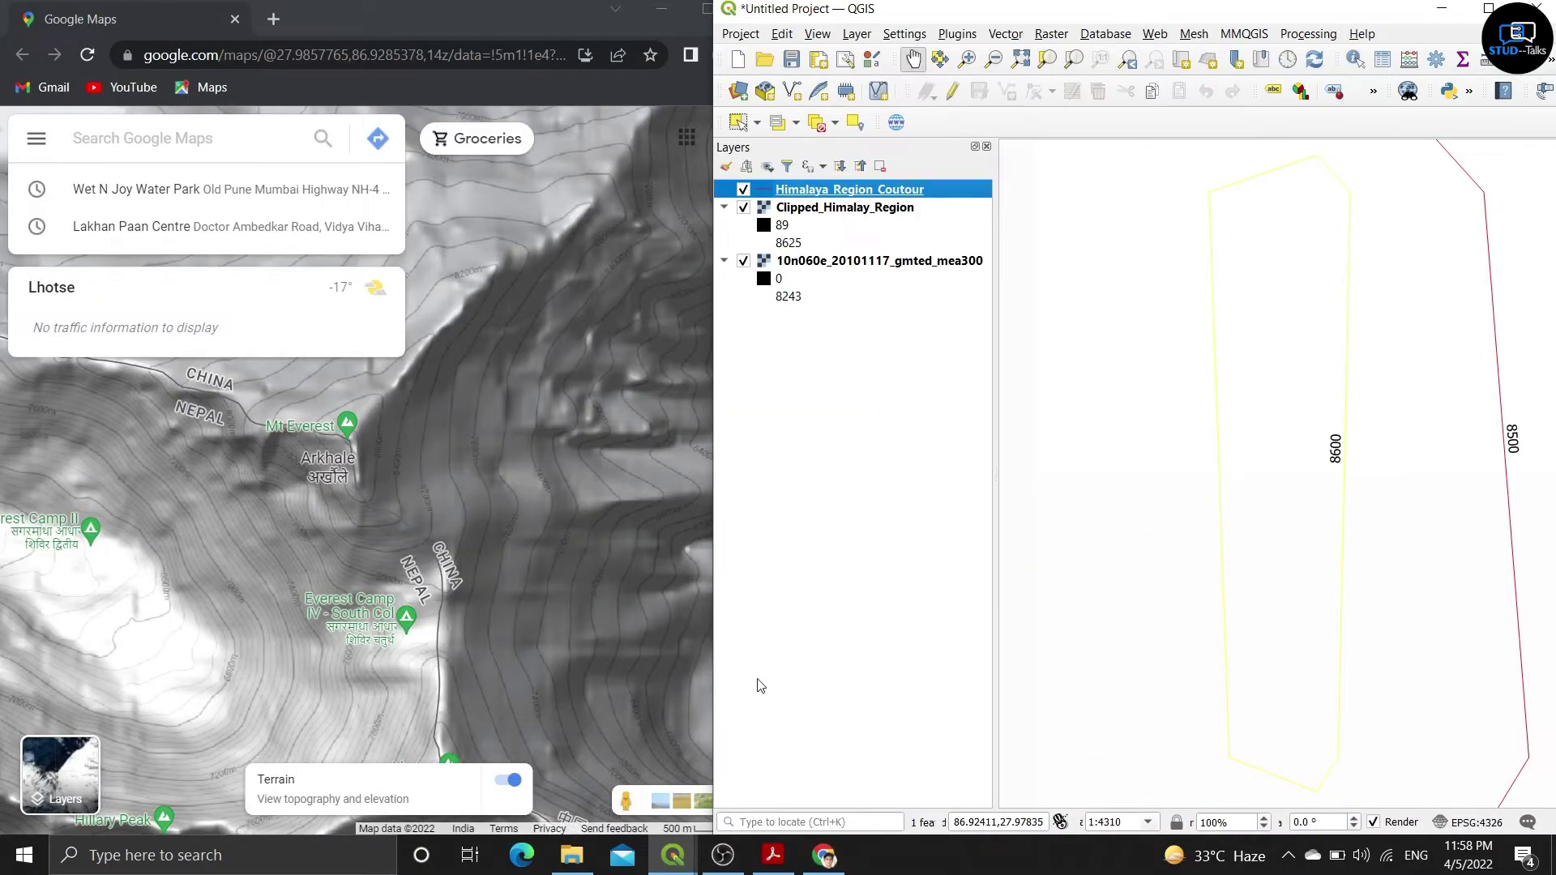
Step: Widen the QGIS map, zoom it out, and zoom Google Maps into Everest's summit contours
left_click_drag(998, 441, 837, 461)
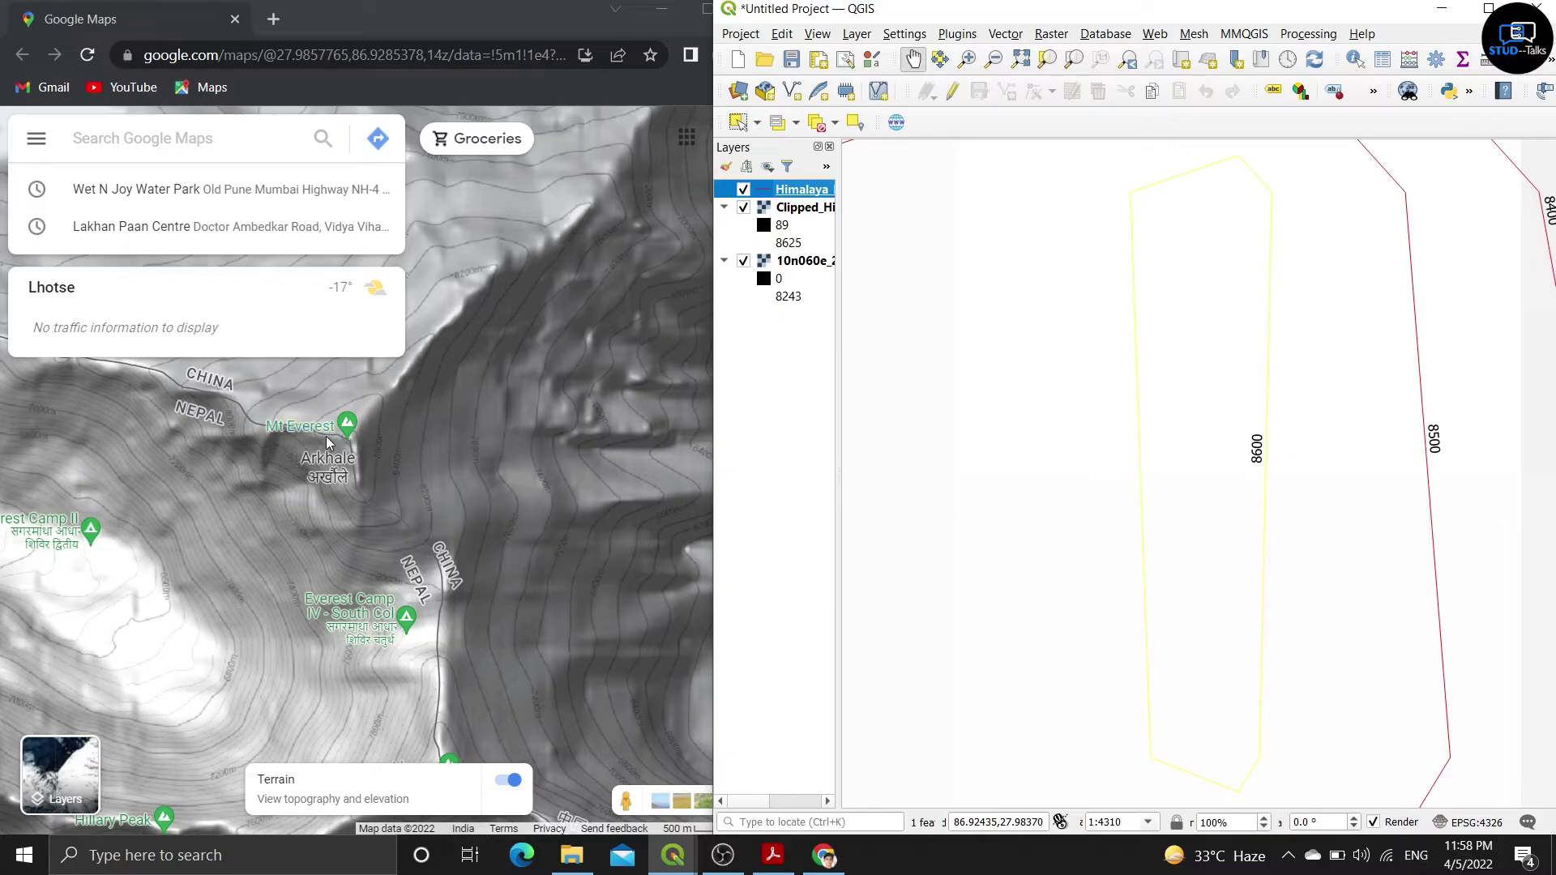
scroll(1188, 424, "down", 2)
scroll(1189, 424, "down", 1)
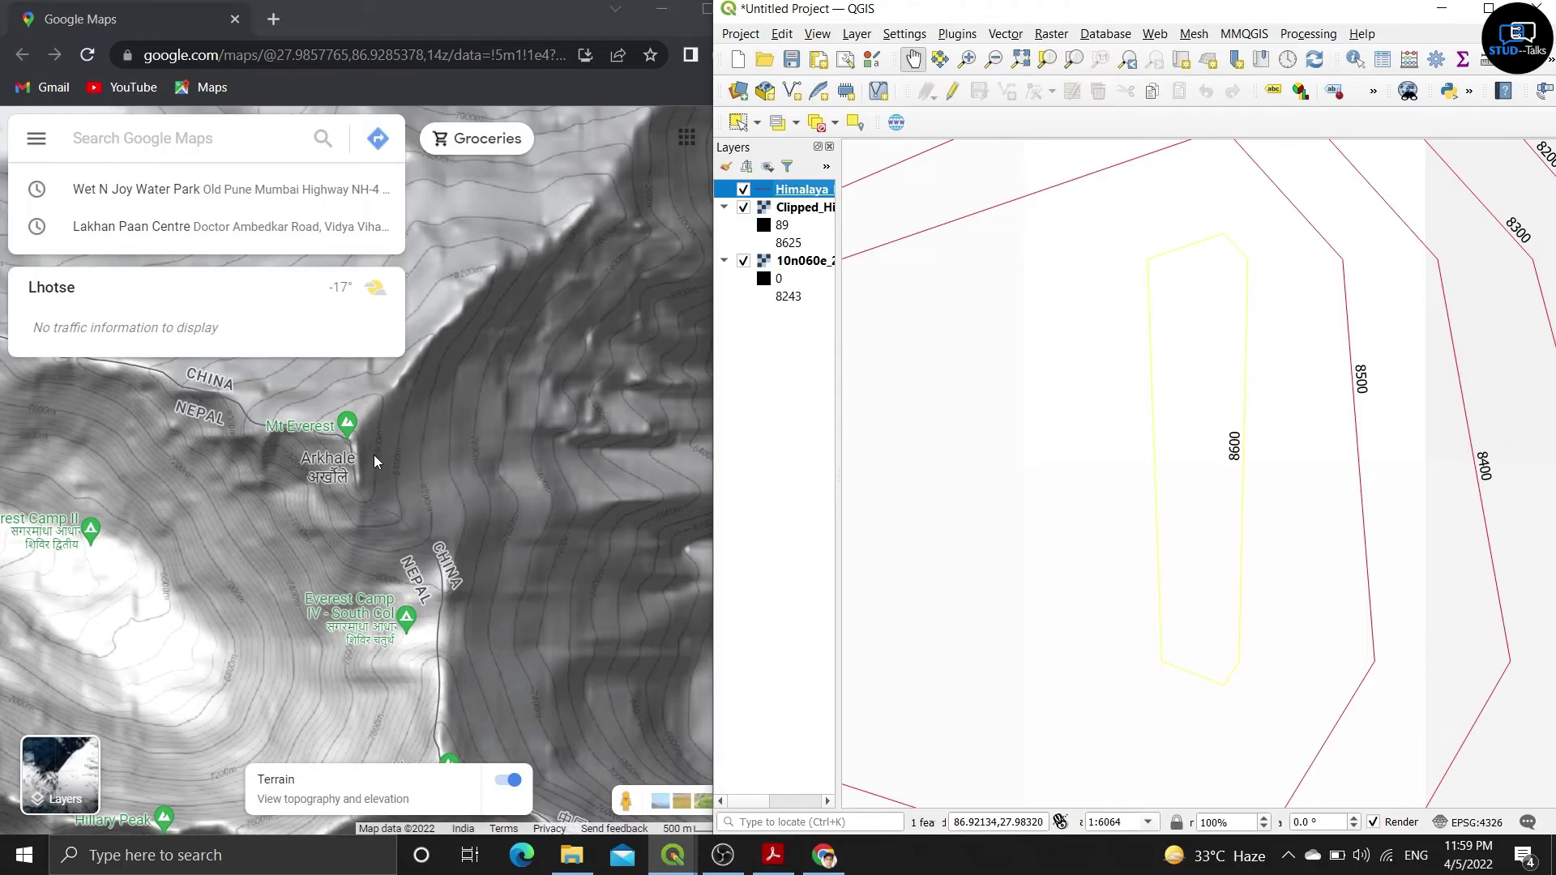
scroll(373, 454, "up", 3)
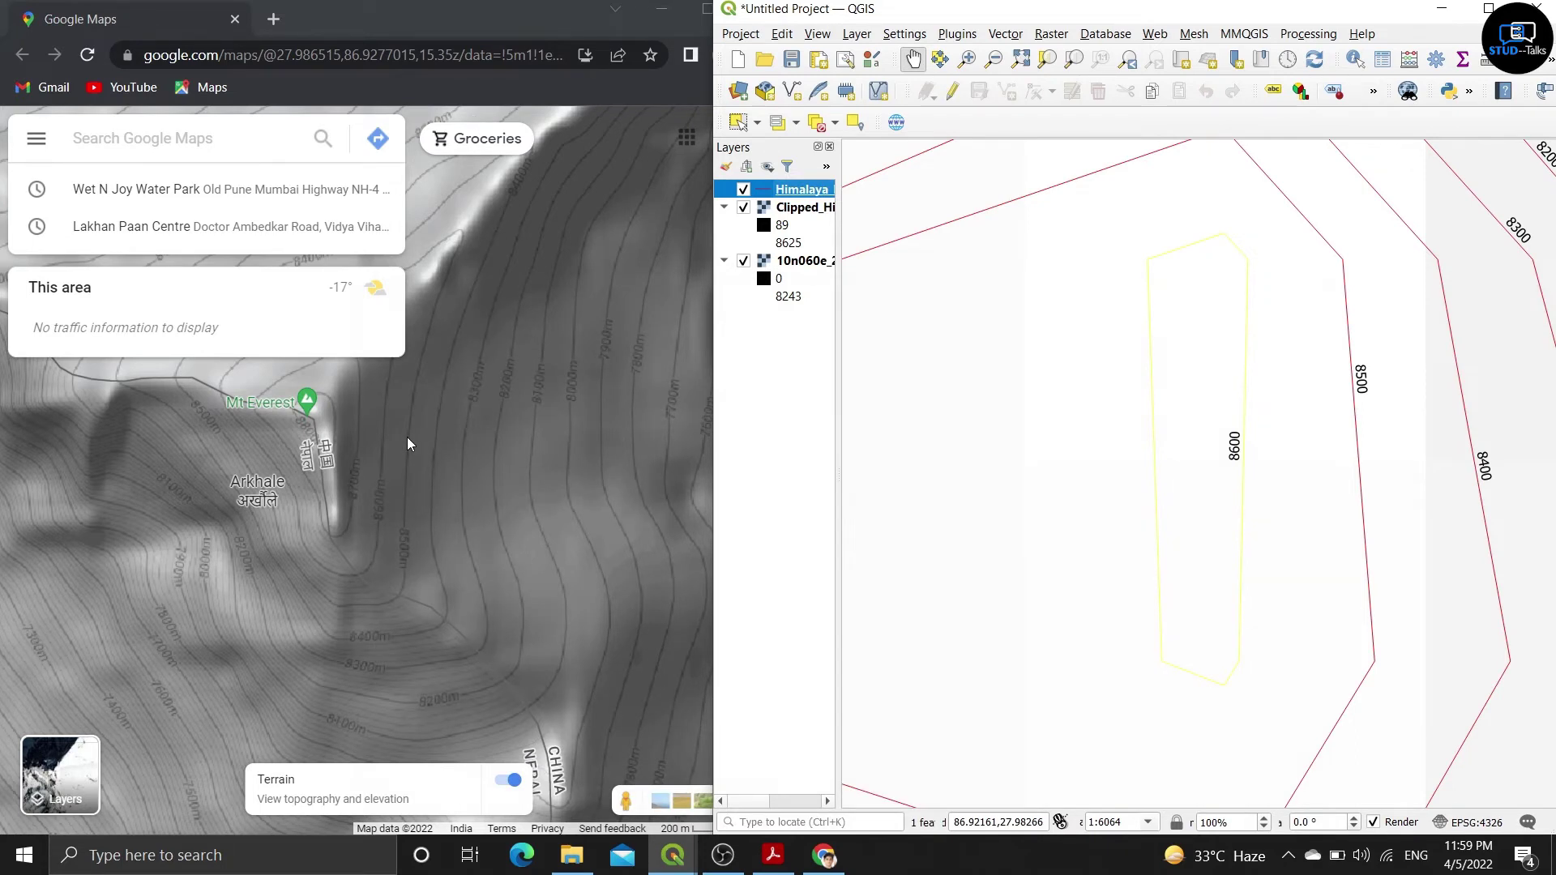
left_click(552, 24)
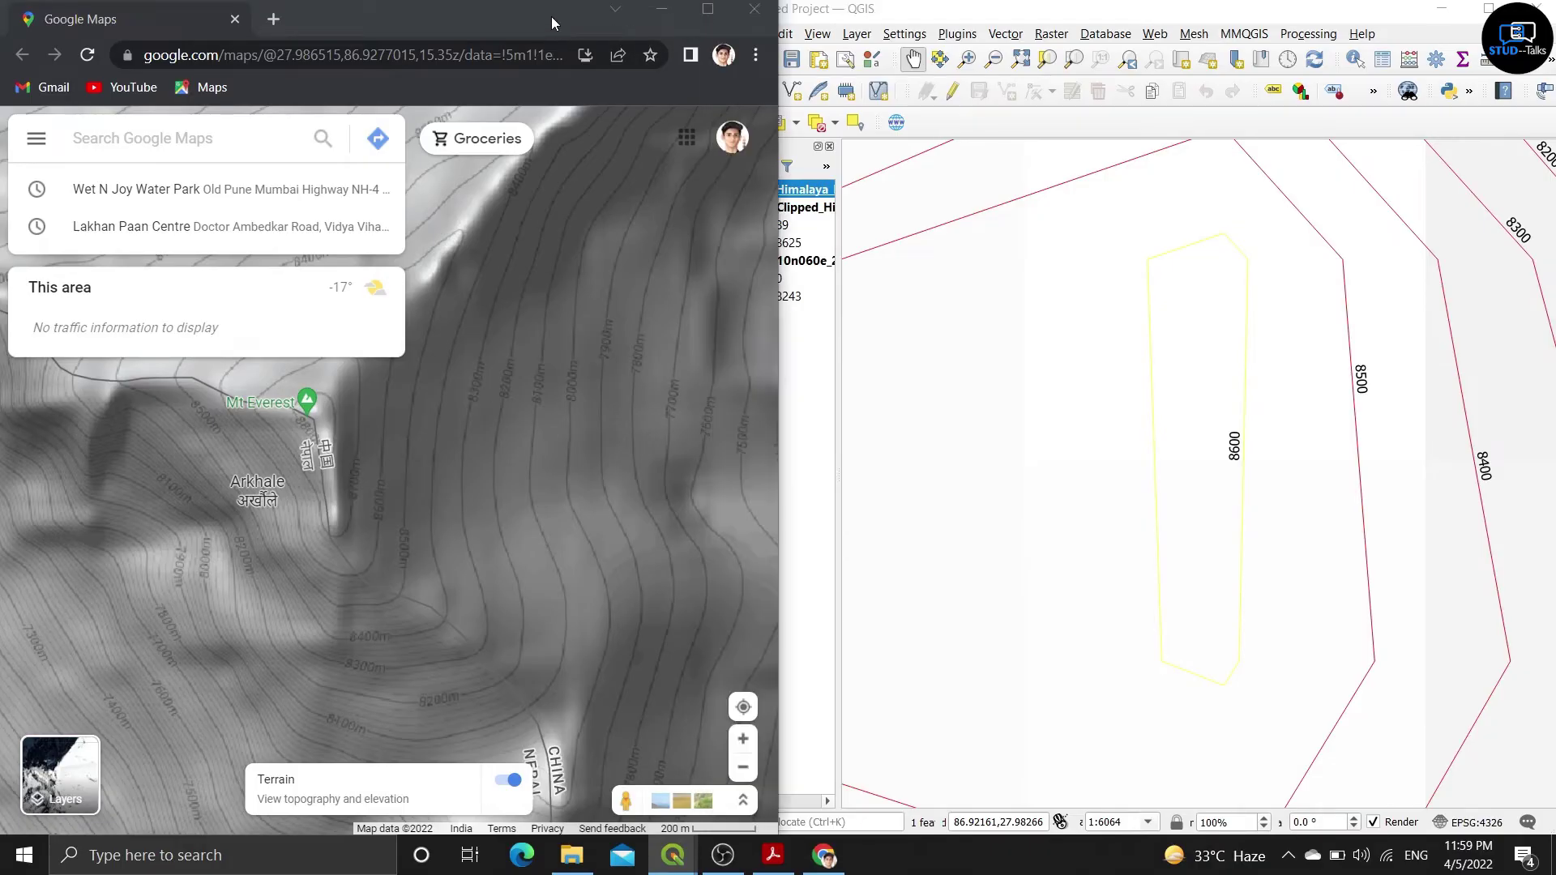
Step: Close the browser, maximize QGIS, and save the contour layer with KML as the output format
left_click(751, 13)
left_click(1487, 9)
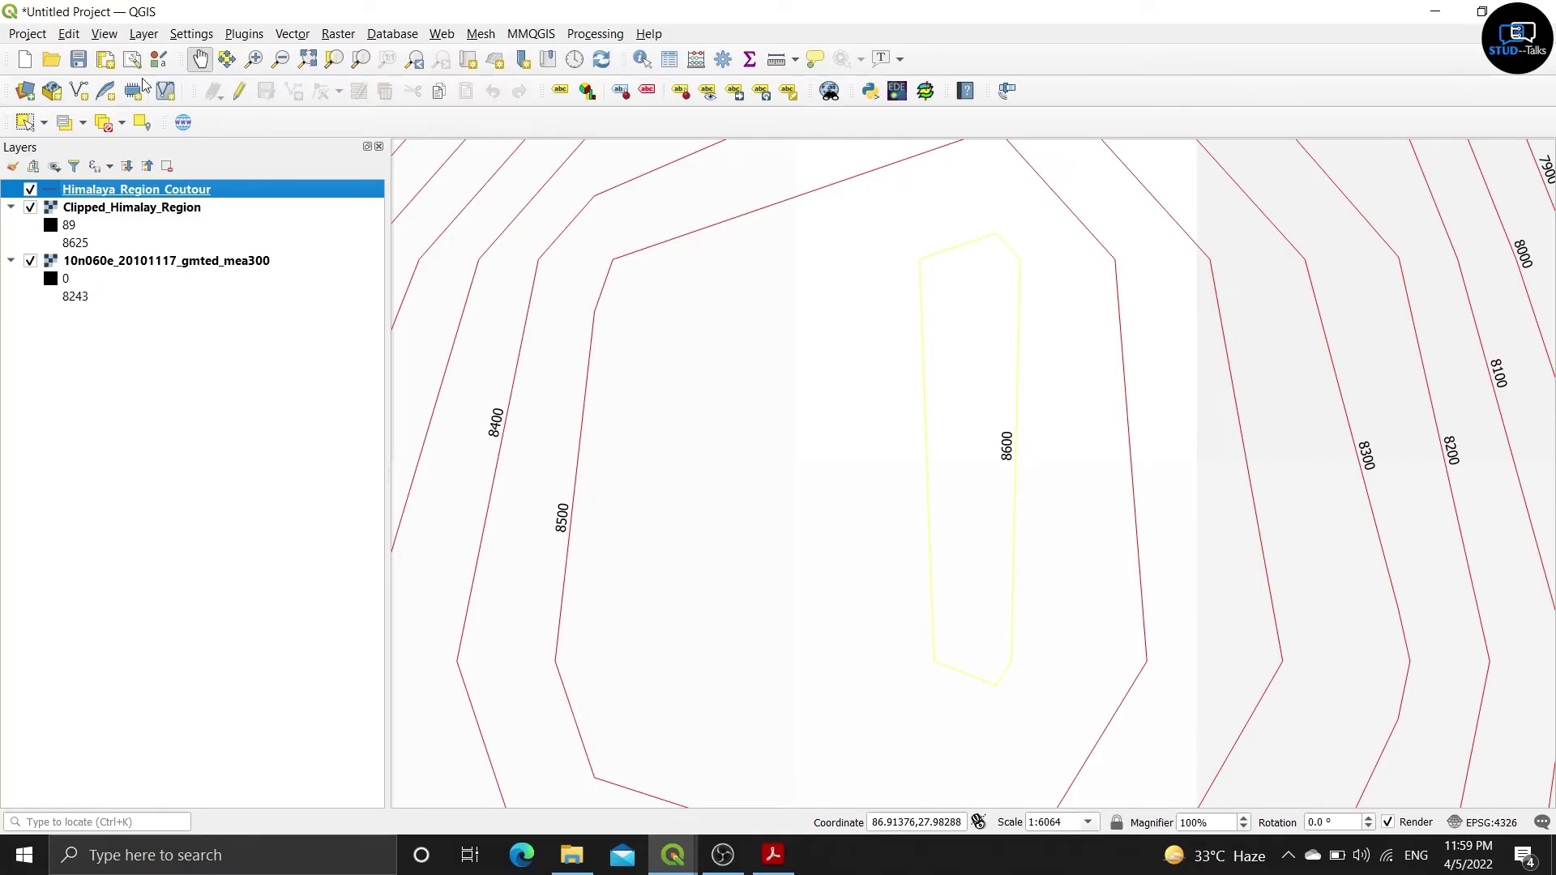
left_click(144, 35)
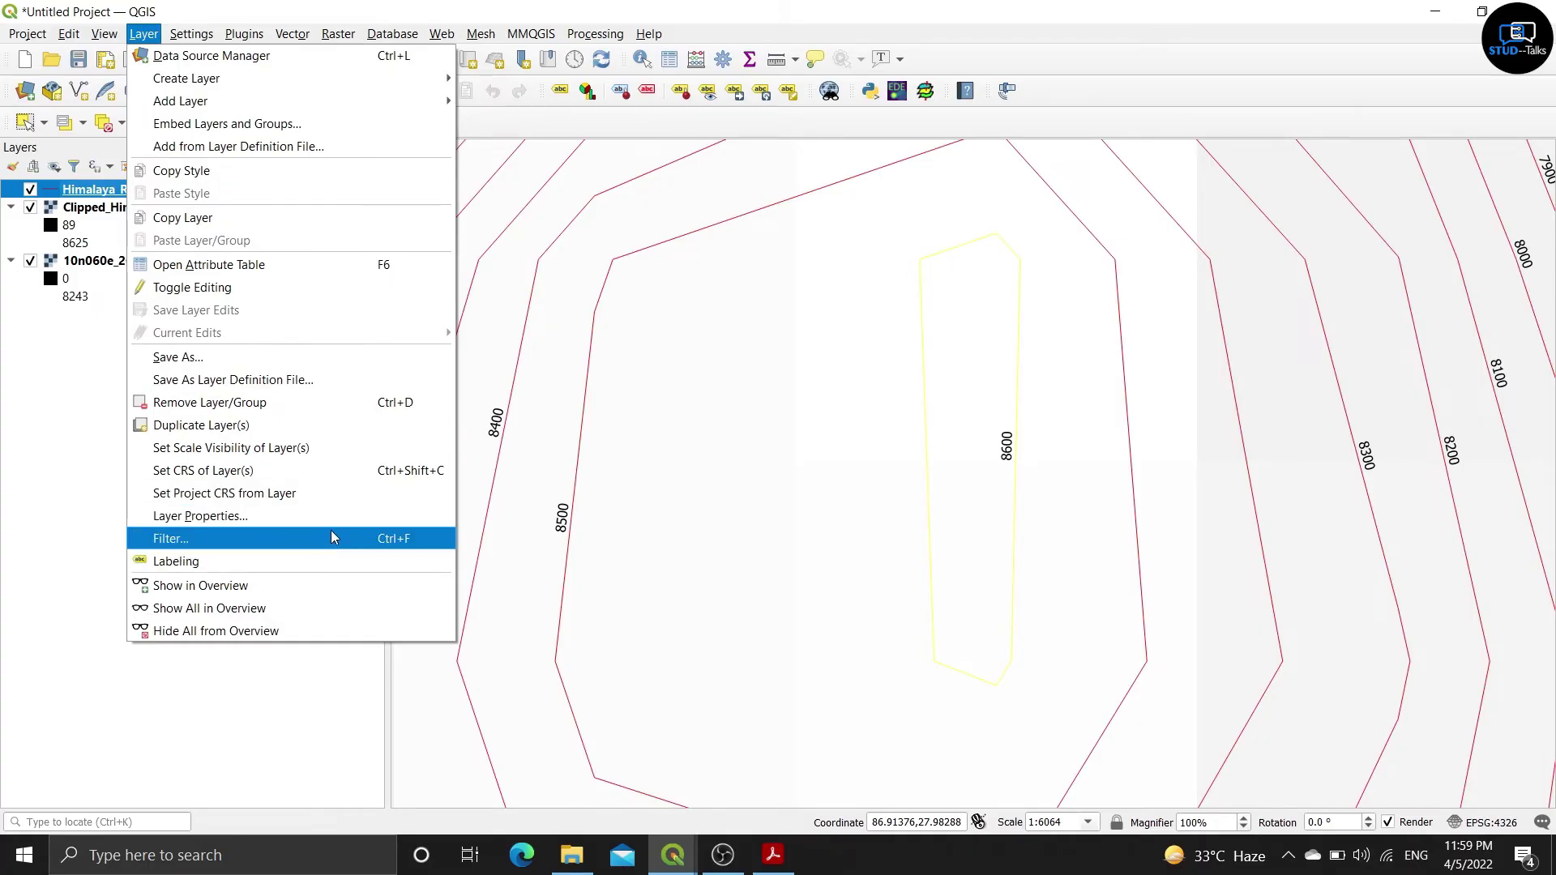
left_click(362, 360)
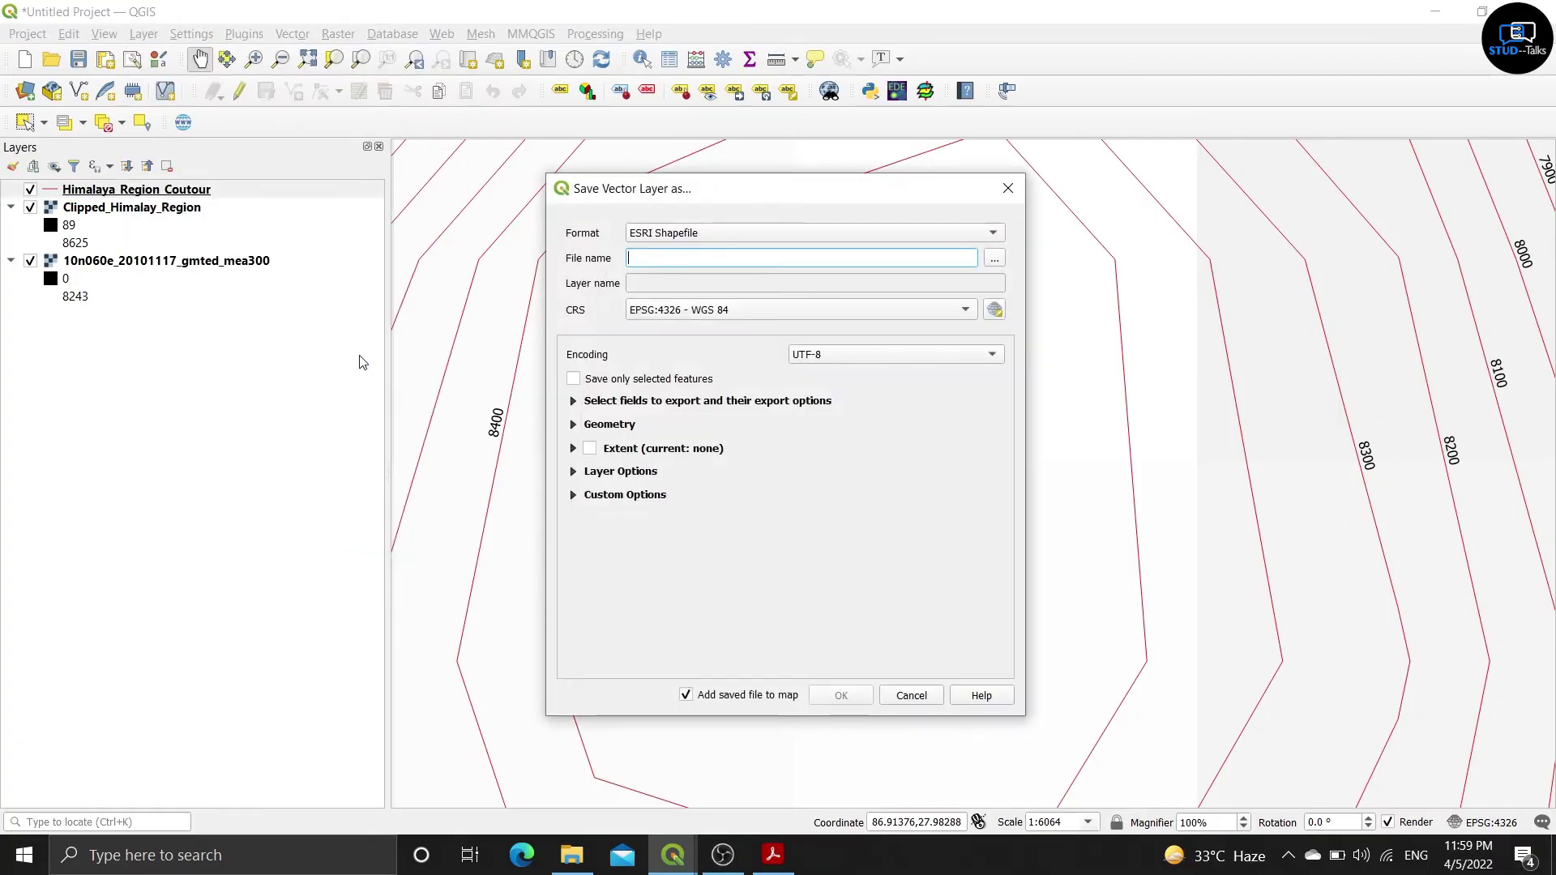
left_click(711, 235)
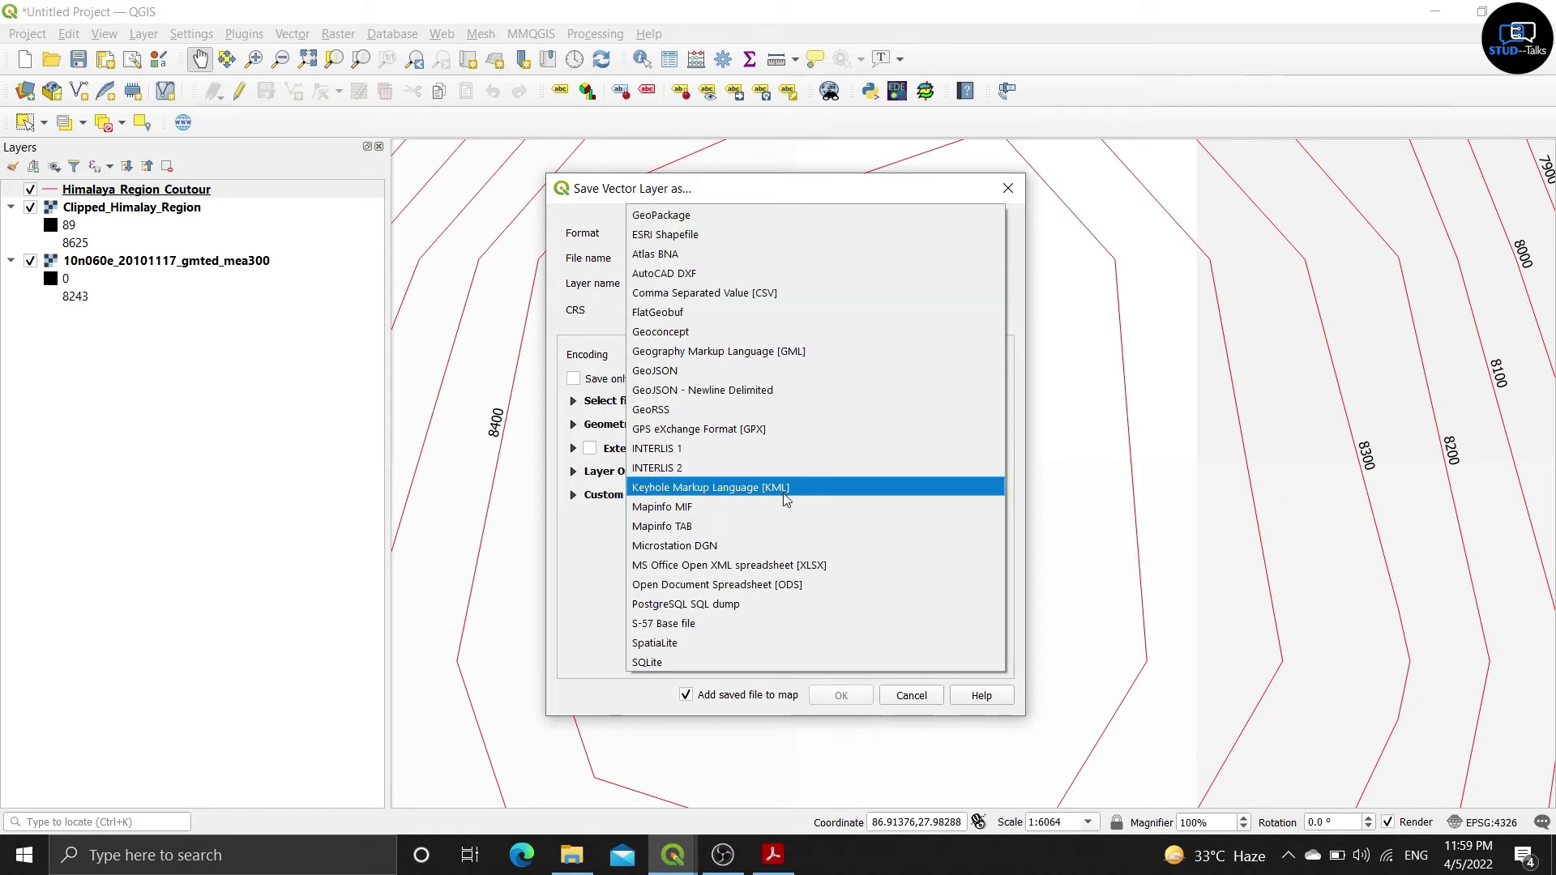
left_click(824, 487)
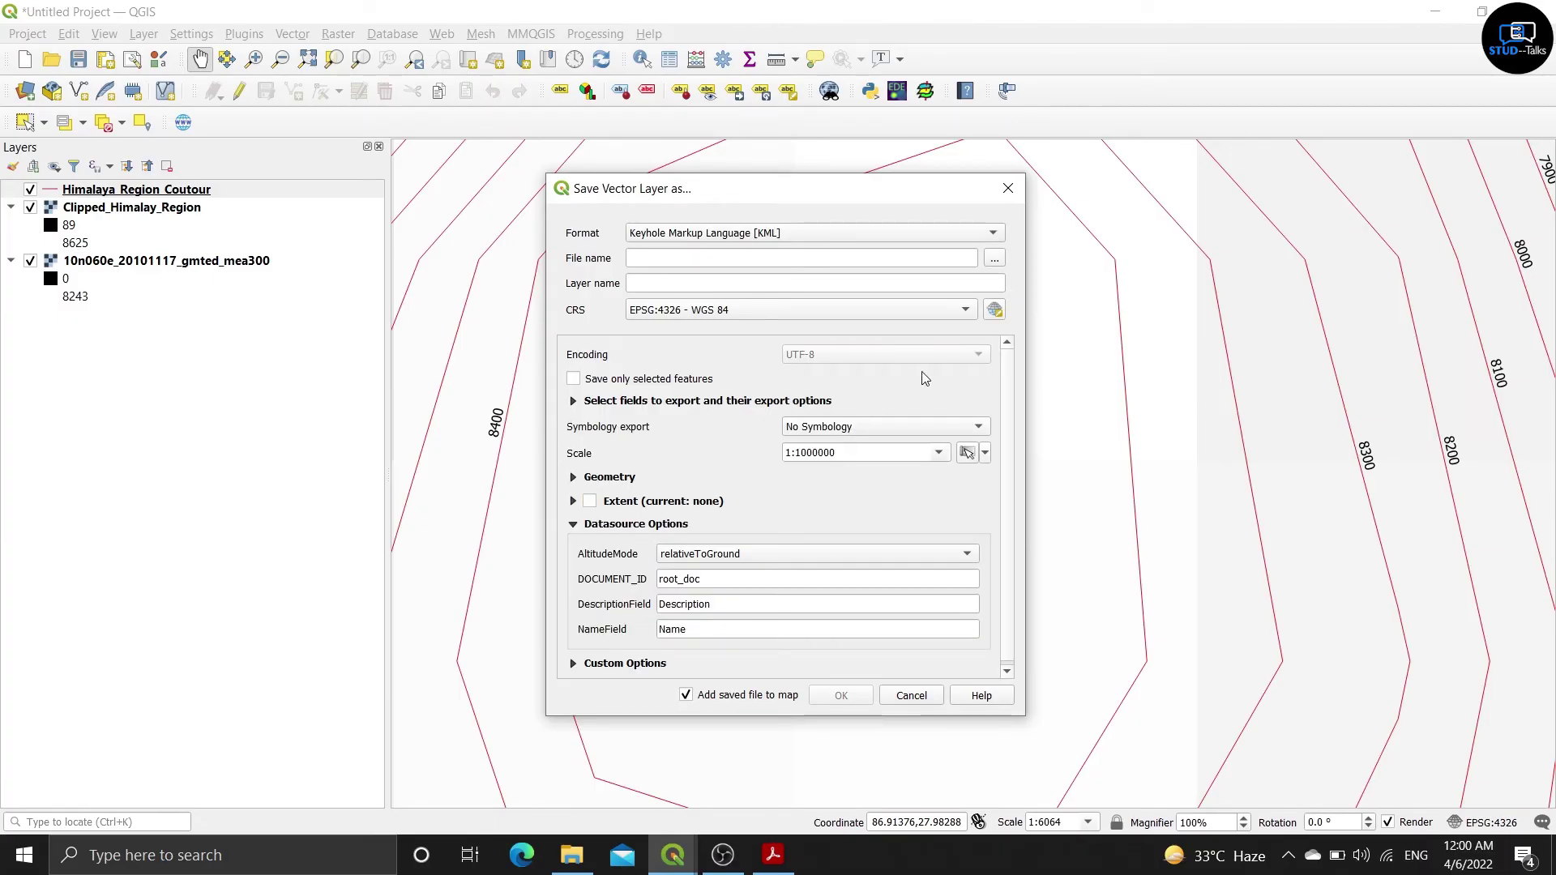
Step: Name the KML file Himalayan_Google_Map_File and run the export
left_click(994, 259)
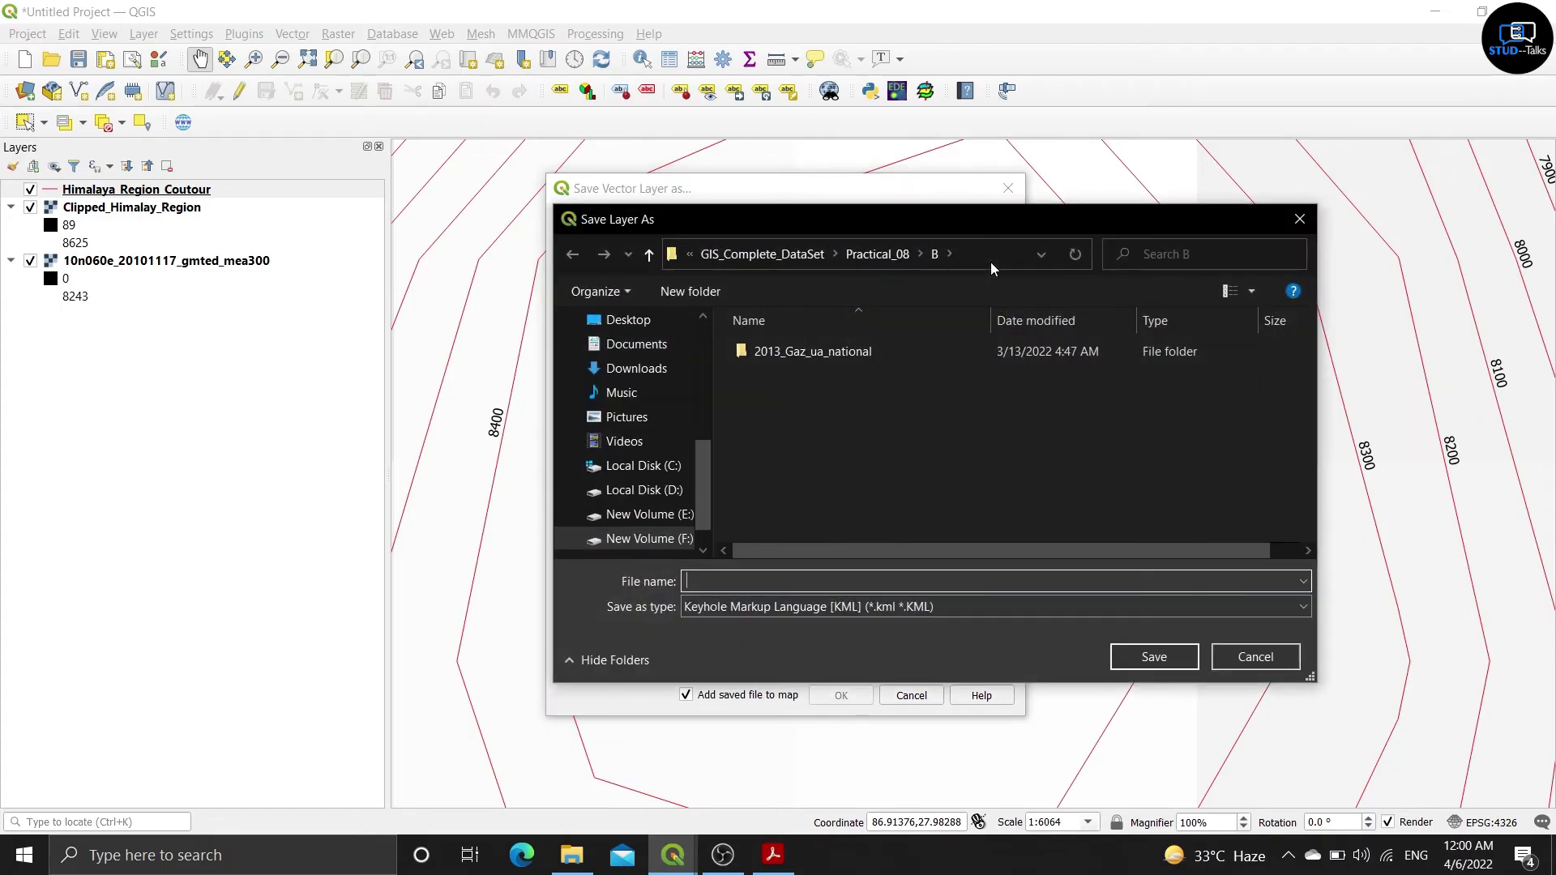
type("Hima")
type("yan_Google_Map_File")
key("Return")
left_click(841, 695)
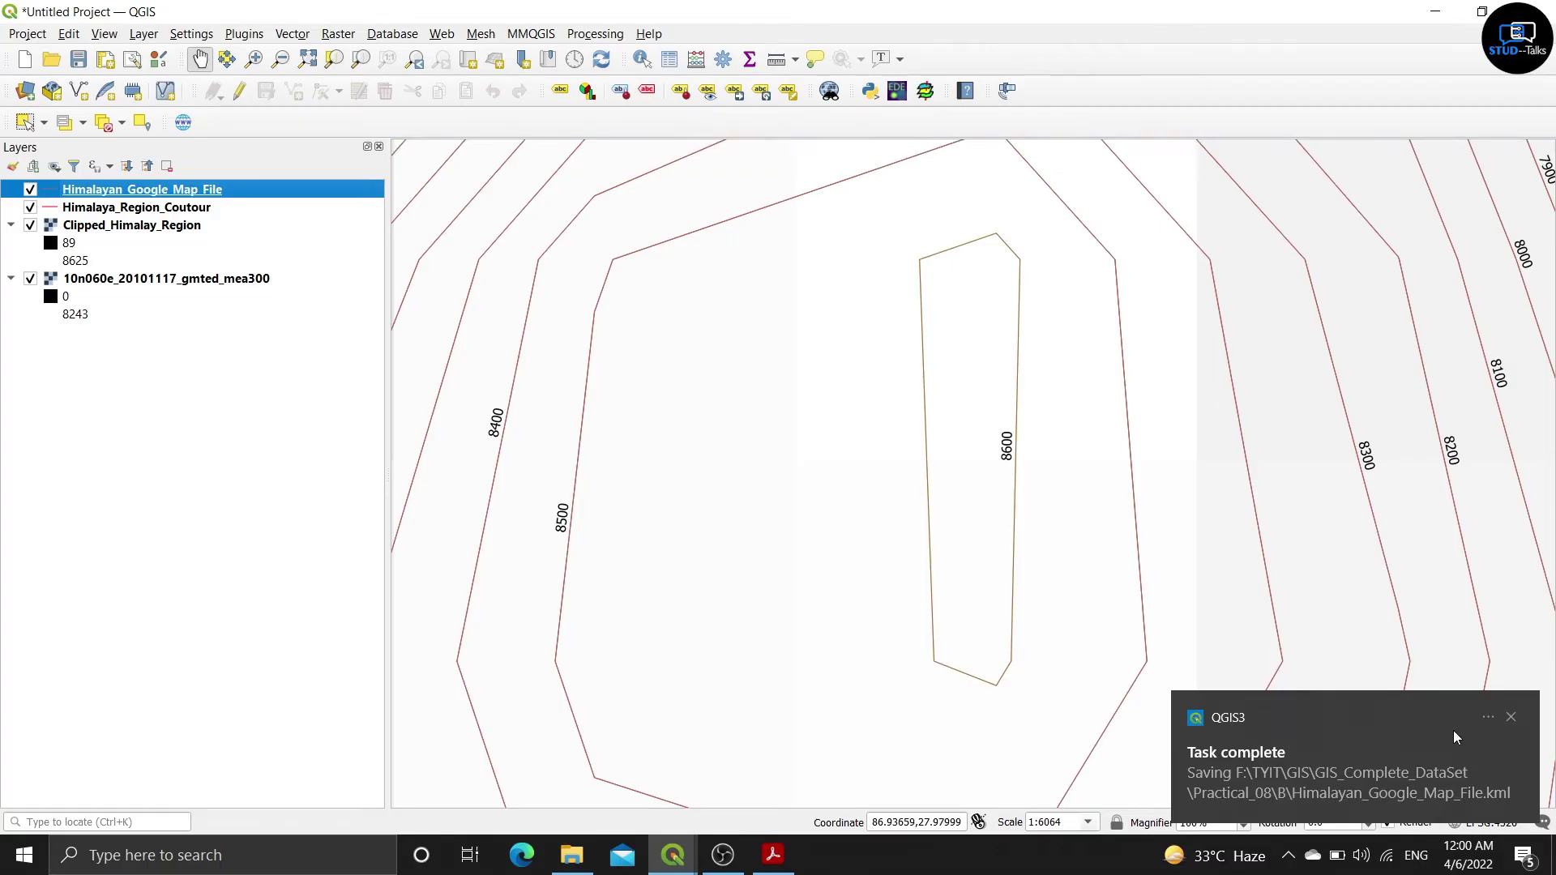
Step: Dismiss the task-complete notification and show the Raster > Analysis tools list
left_click(1513, 717)
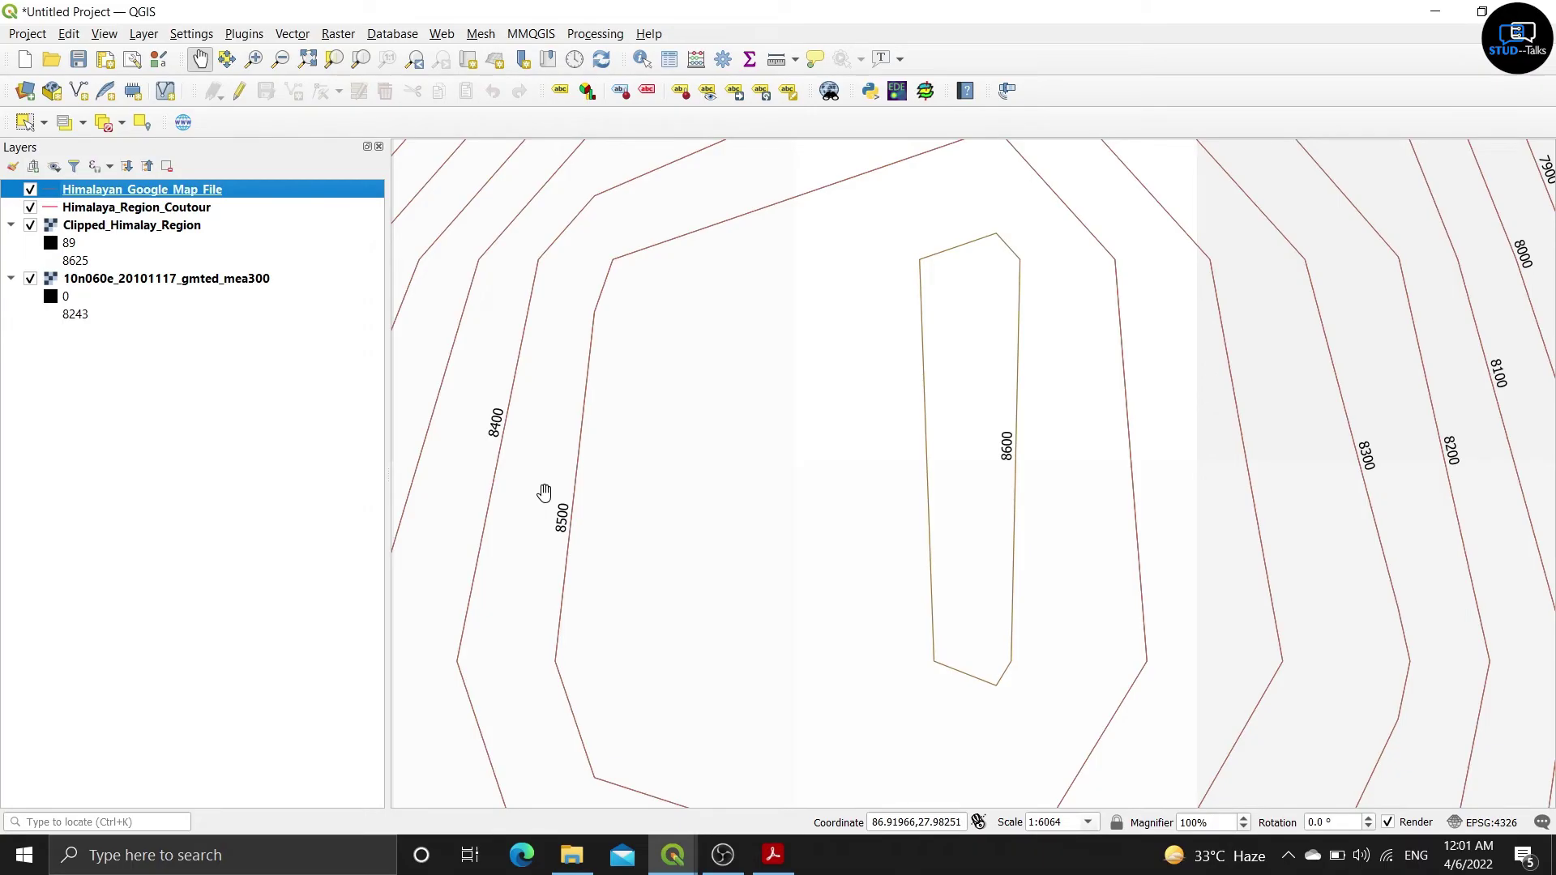
left_click(337, 36)
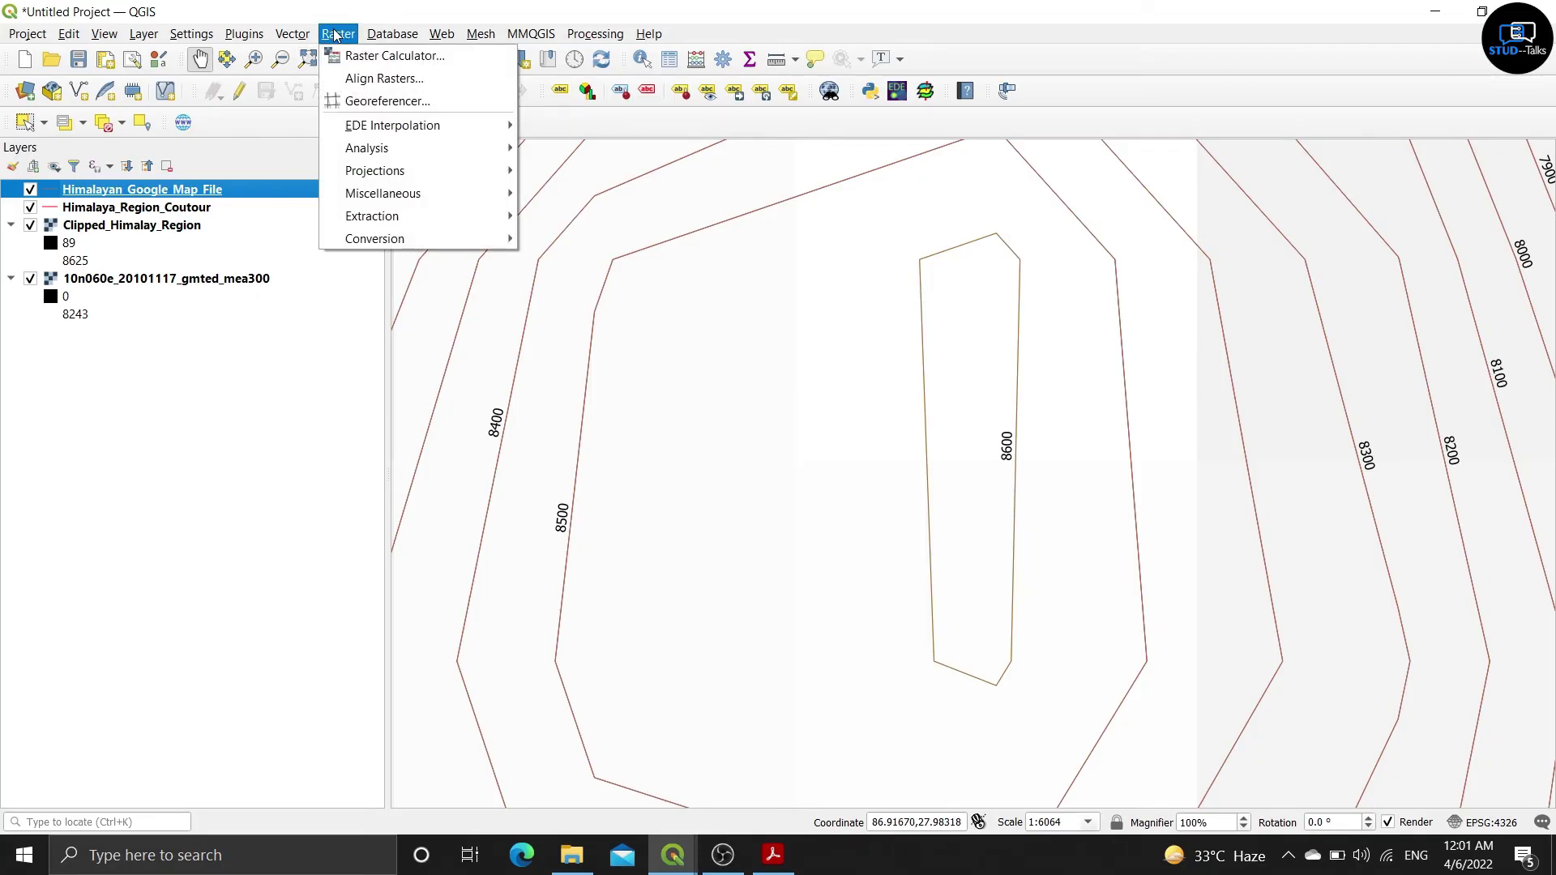
mouse_move(406, 149)
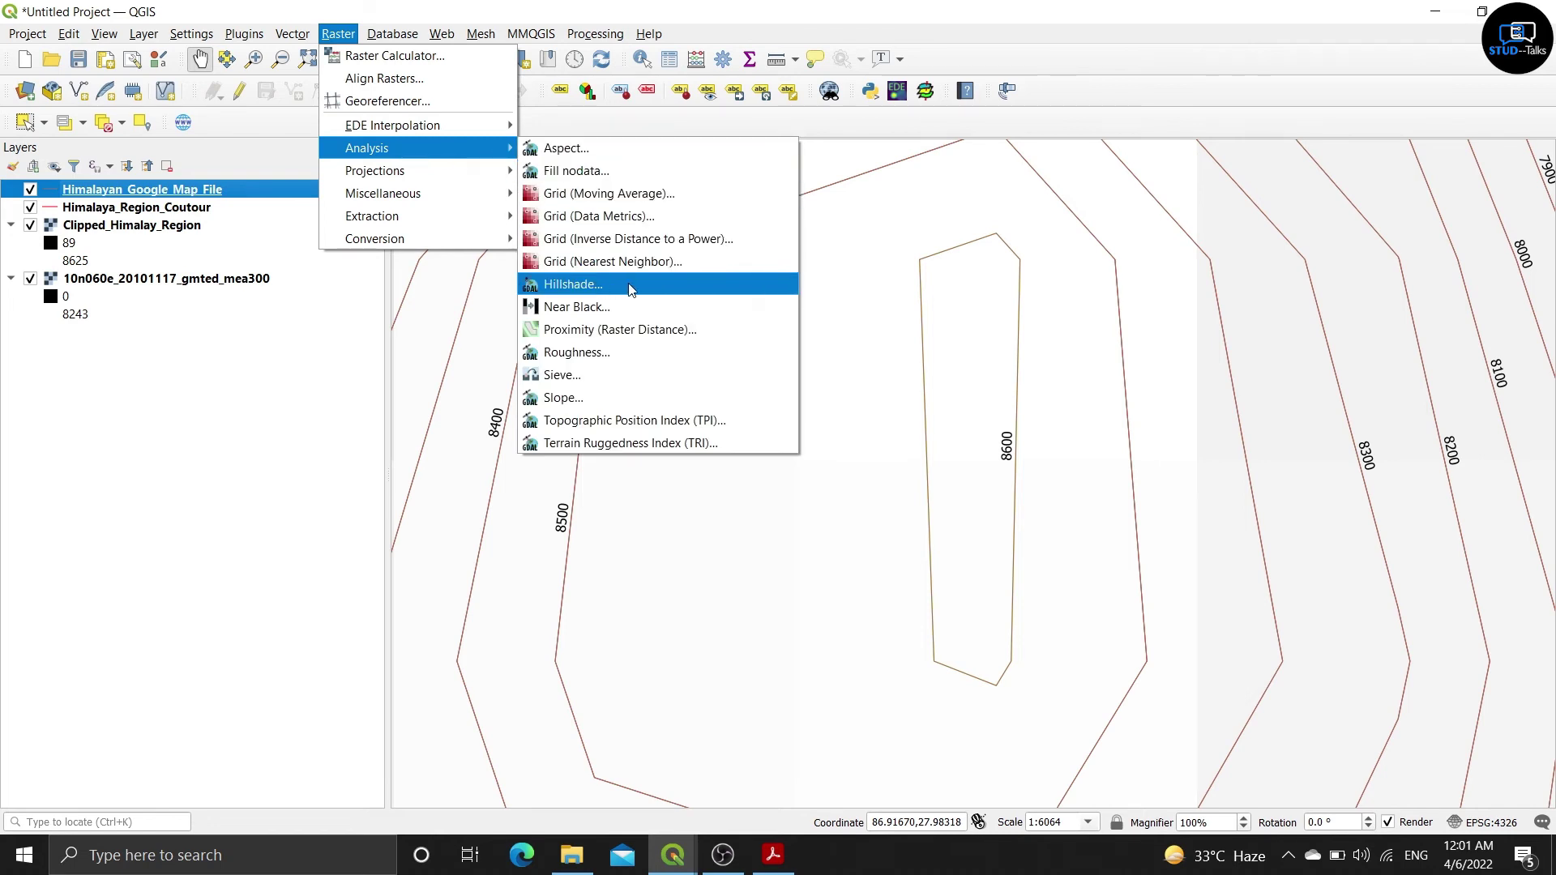
Step: Start the Hillshade tool with Clipped_Himalay_Region as the input layer
left_click(649, 295)
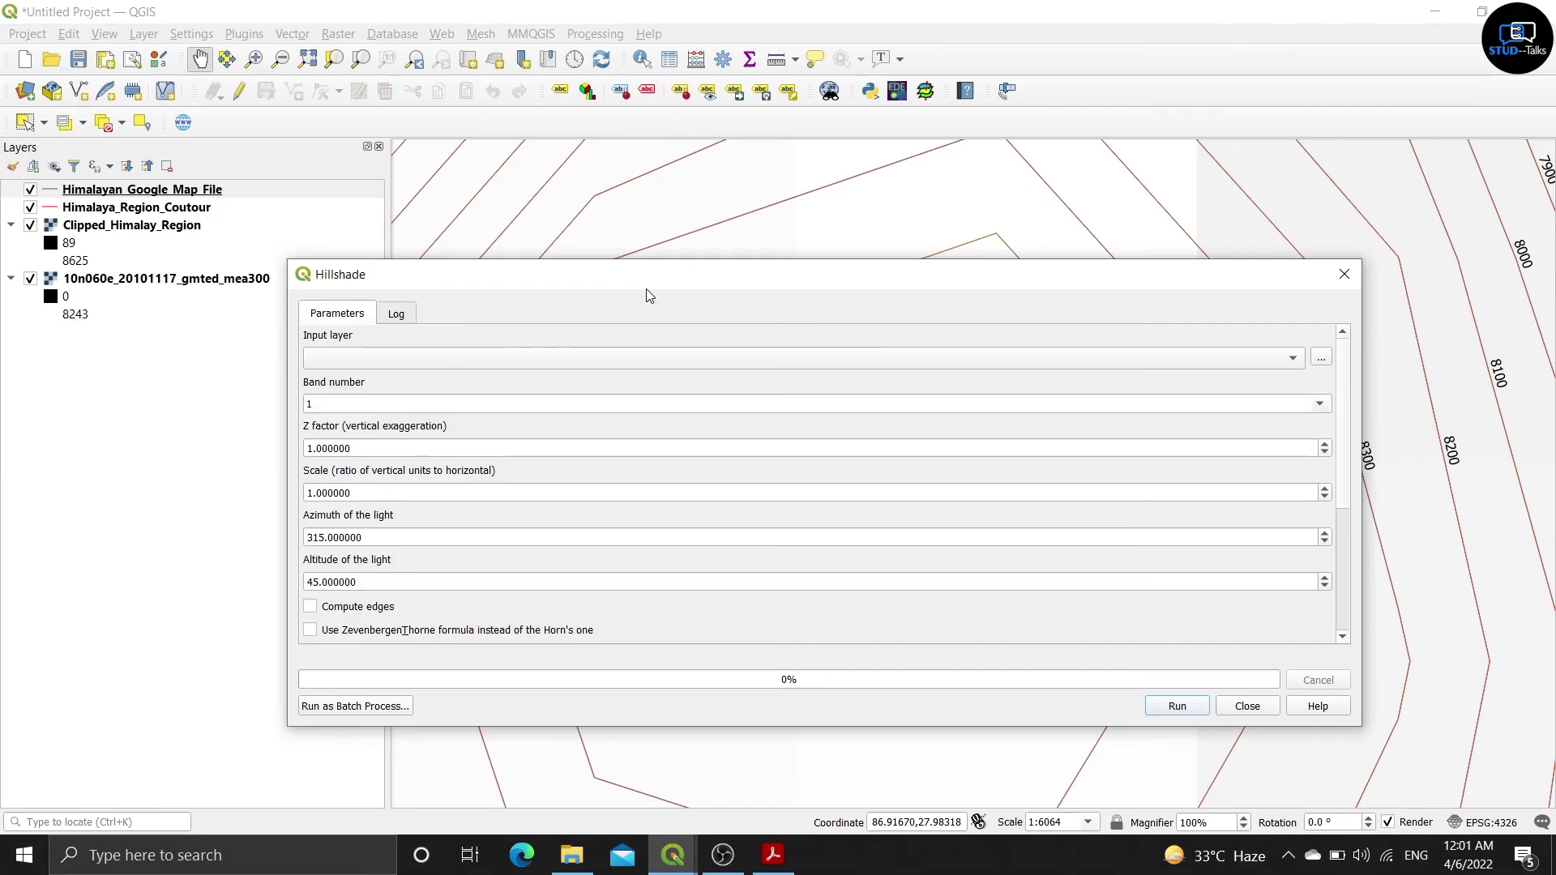
left_click(621, 357)
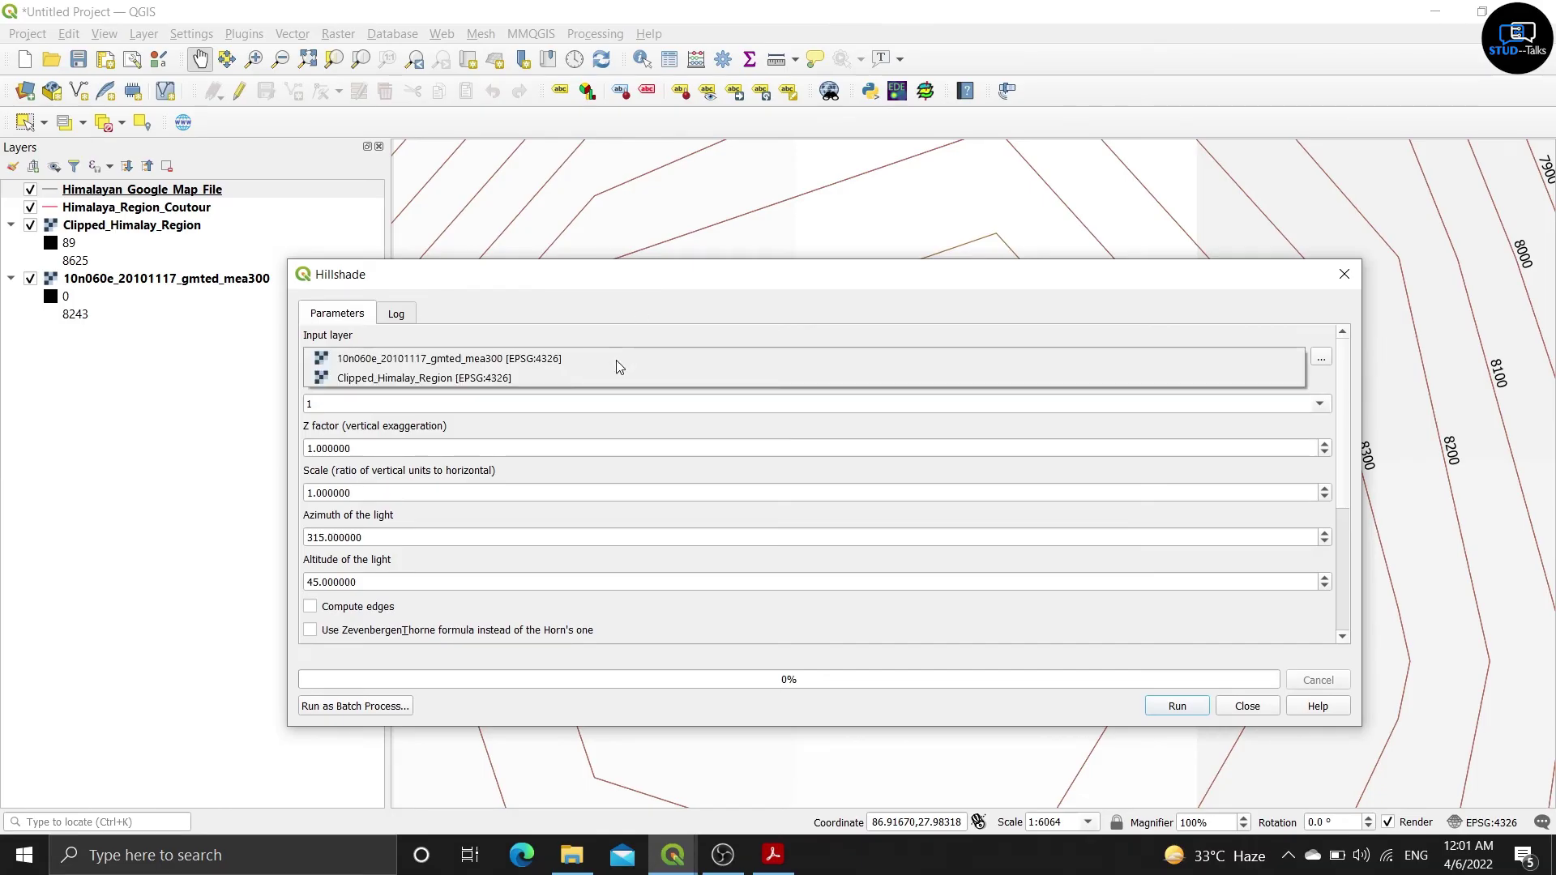
left_click(593, 385)
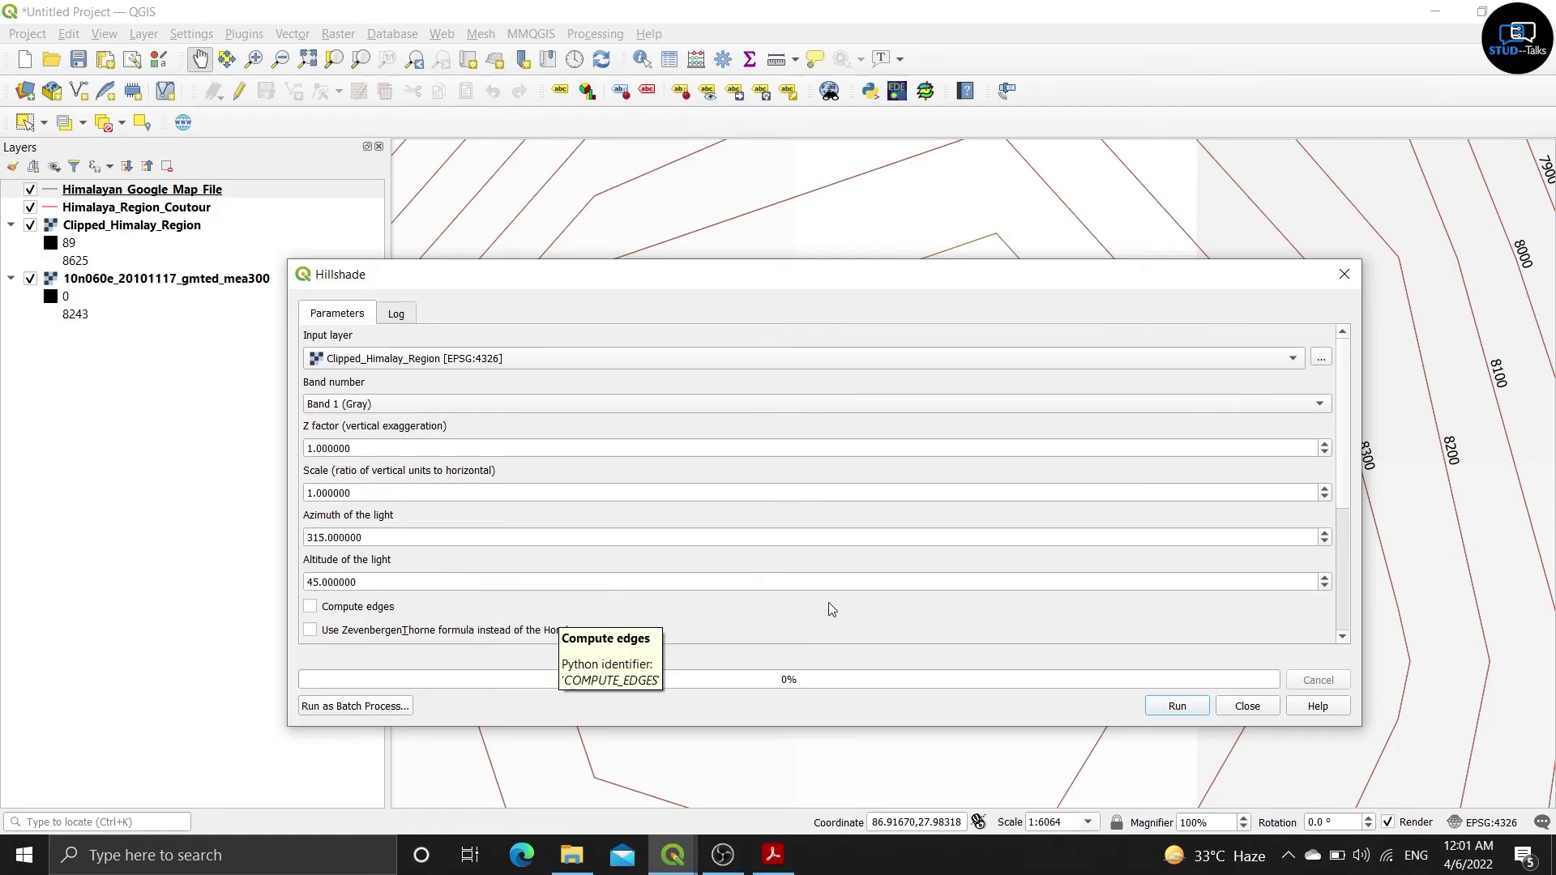
scroll(1177, 609, "down", 3)
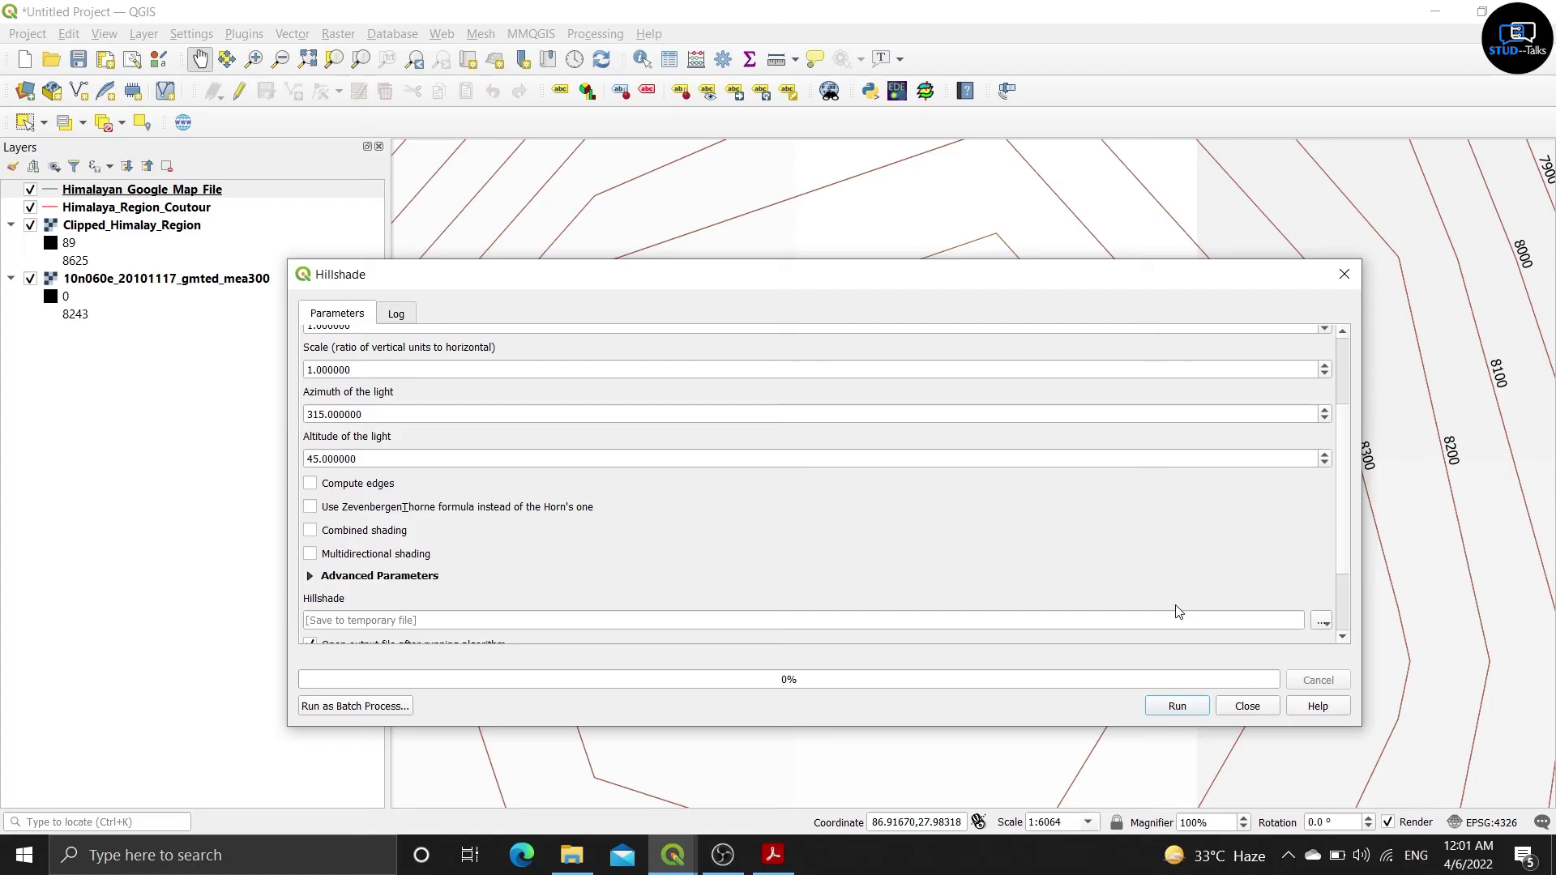
scroll(1155, 550, "down", 3)
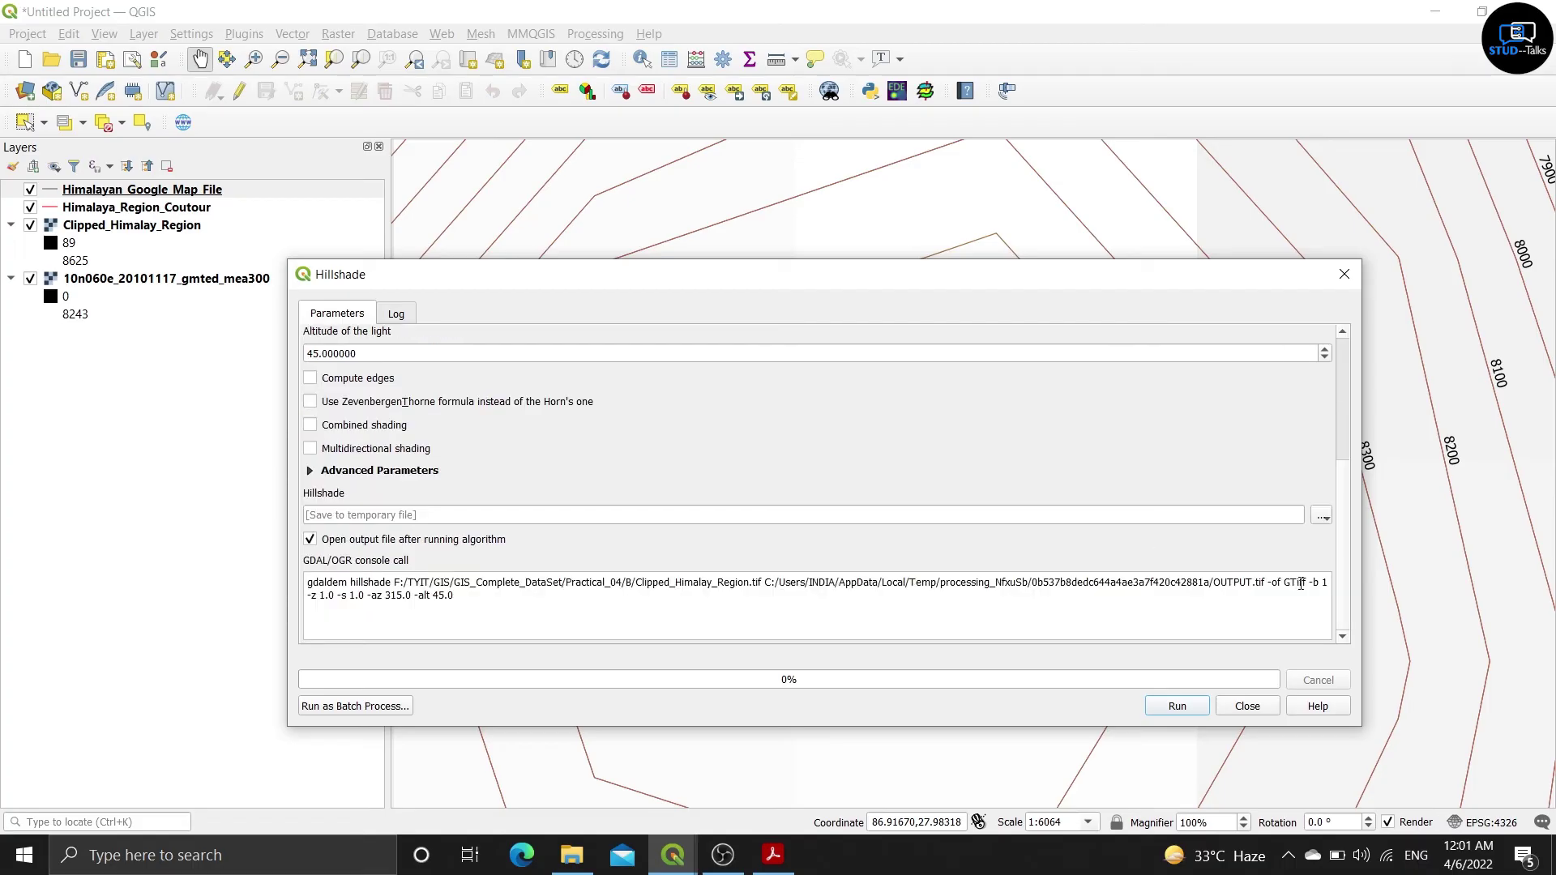
Step: Save the hillshade output as Hill_Shade_Himalayan_Region and run it
left_click(1321, 516)
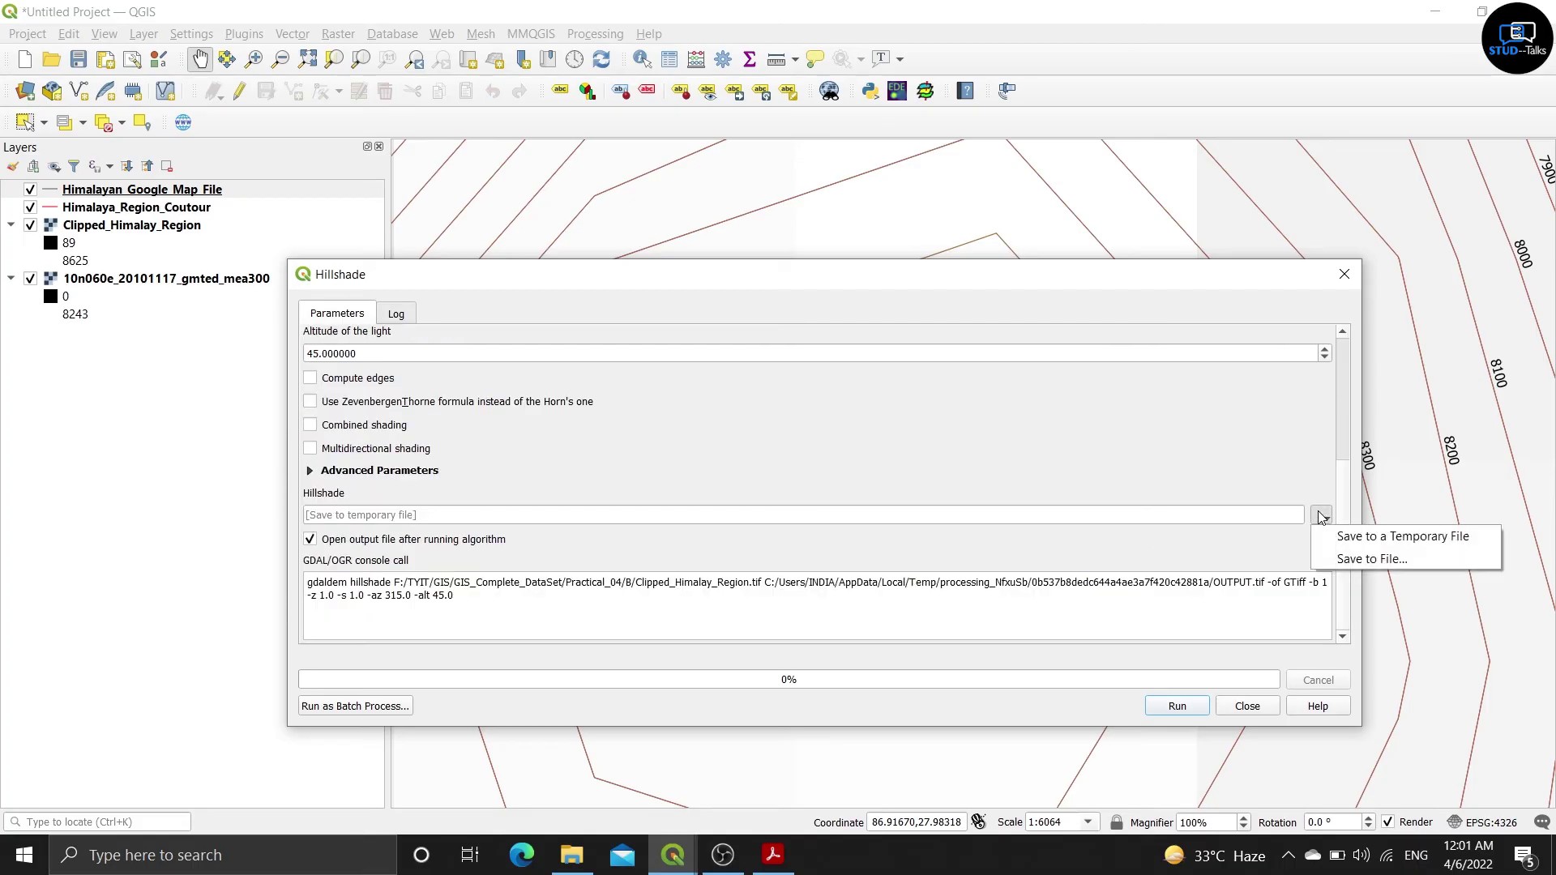
left_click(1338, 564)
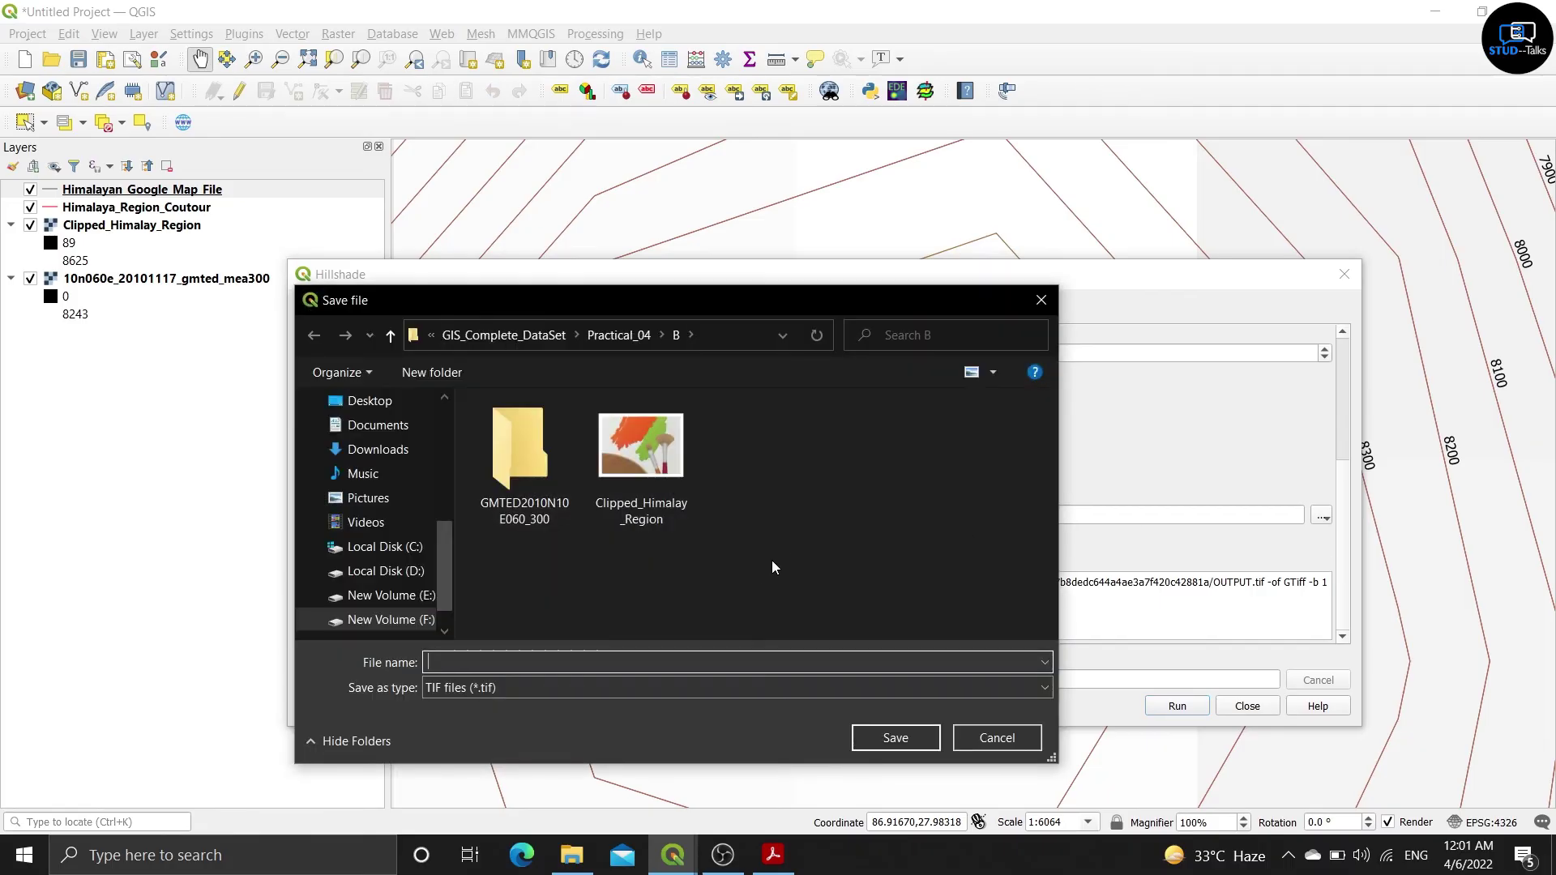
type("Hill_")
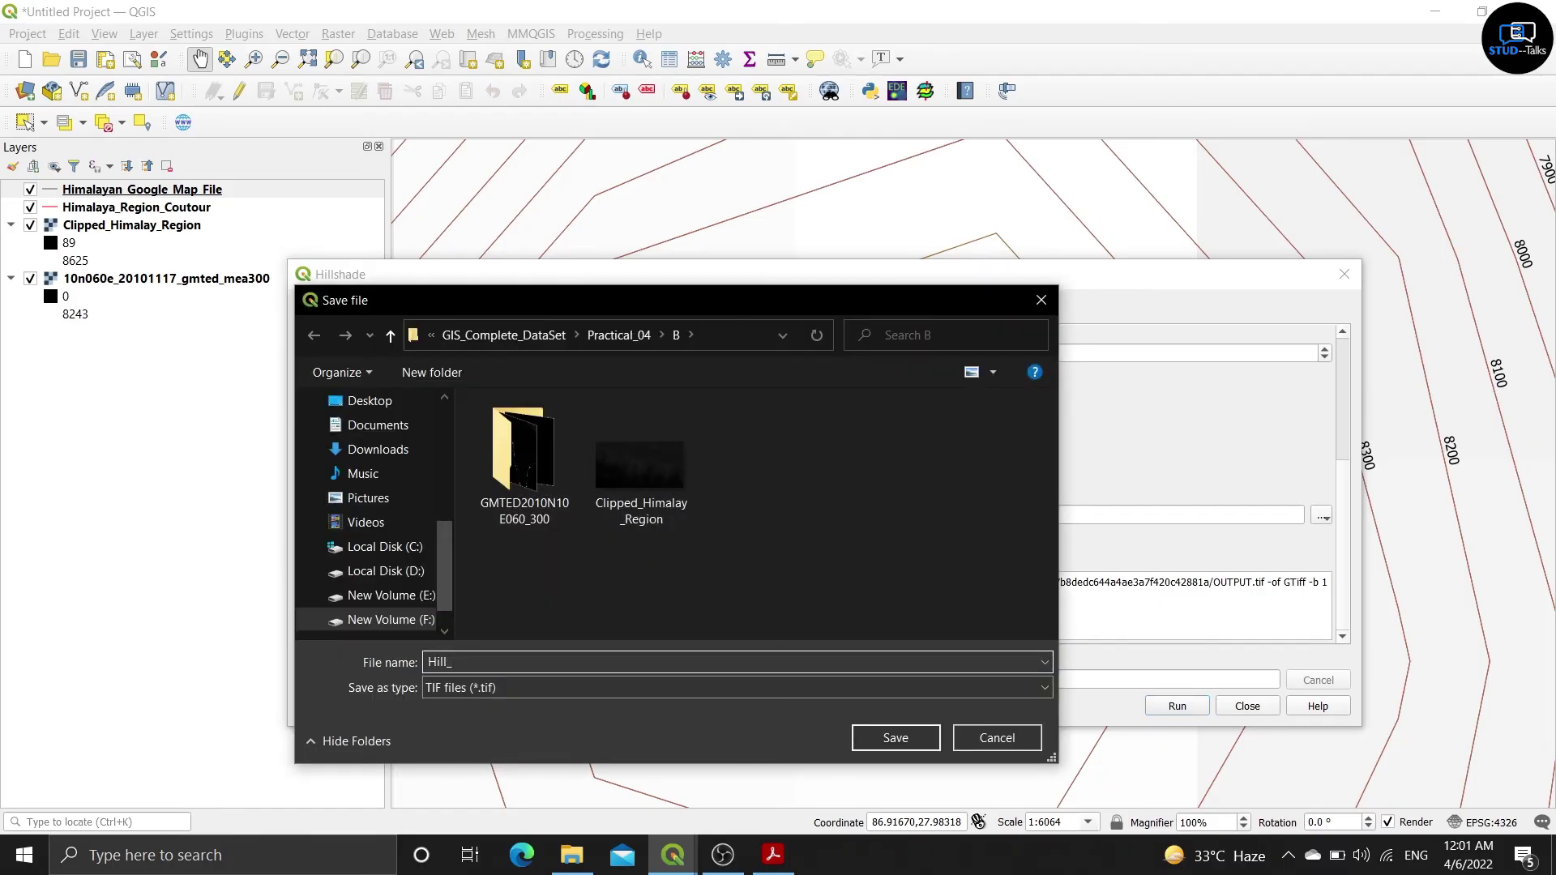
type("Shade_Himalayan_Region")
key("Return")
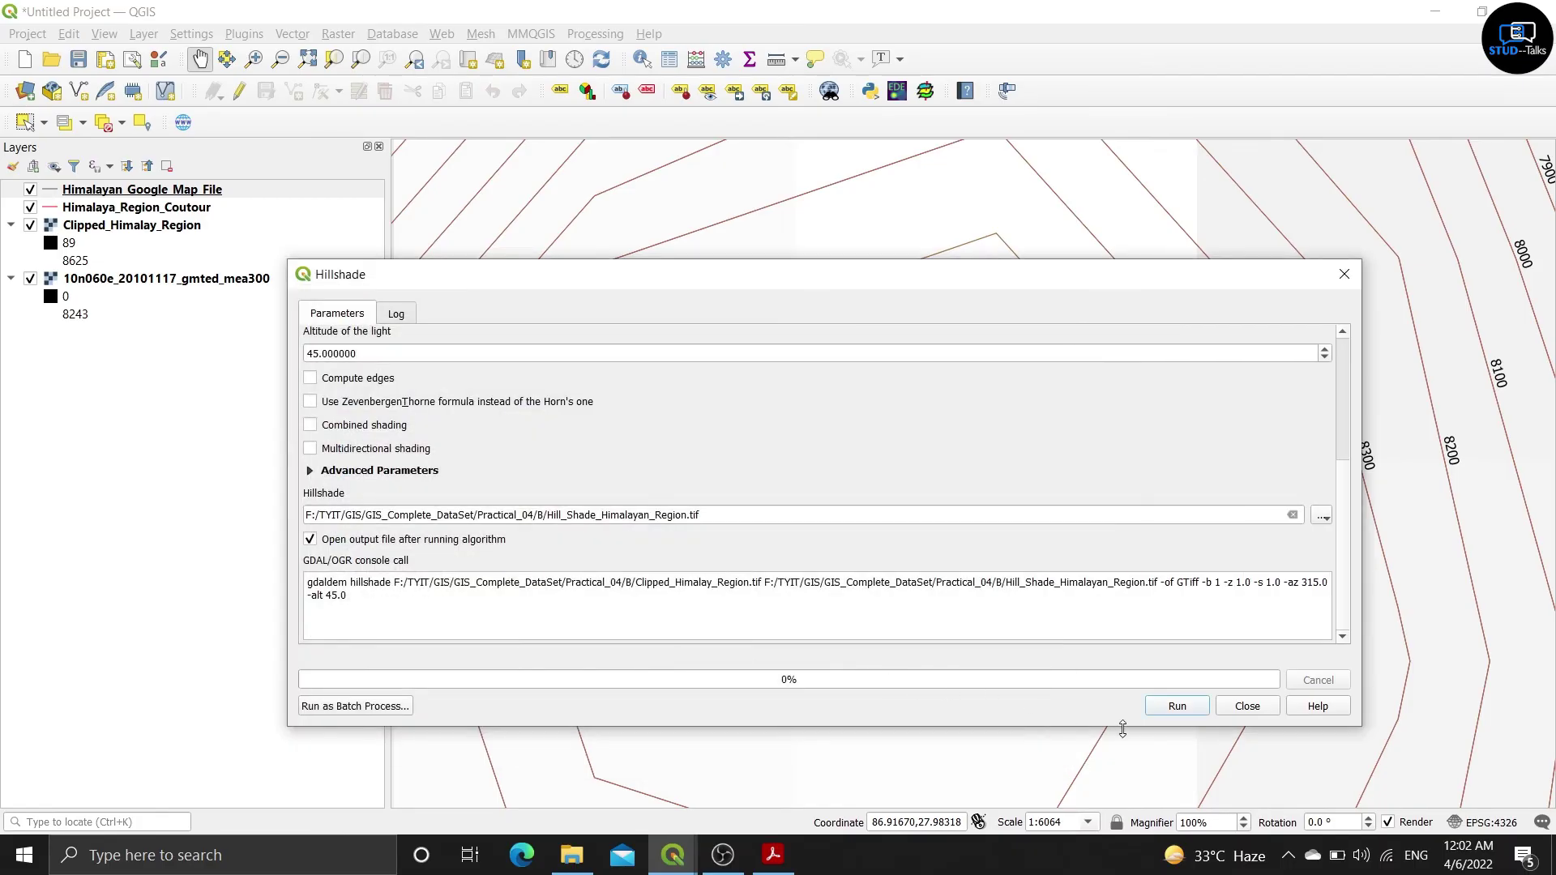
left_click(1171, 710)
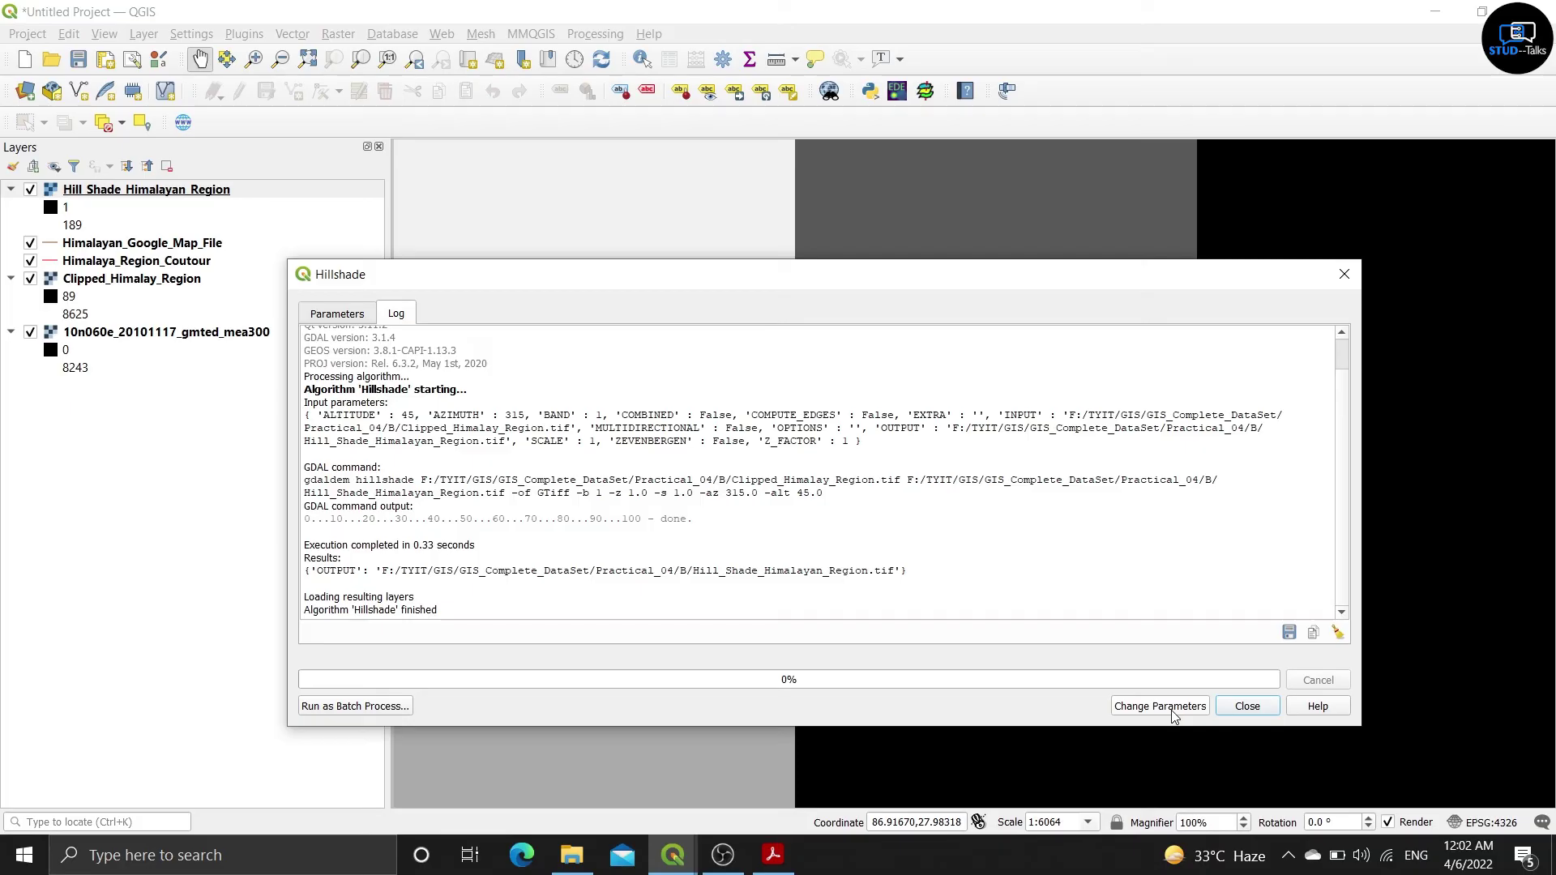
Step: Close the Hillshade dialog and zoom out to see the greyscale hillshade with contour labels
left_click(1259, 707)
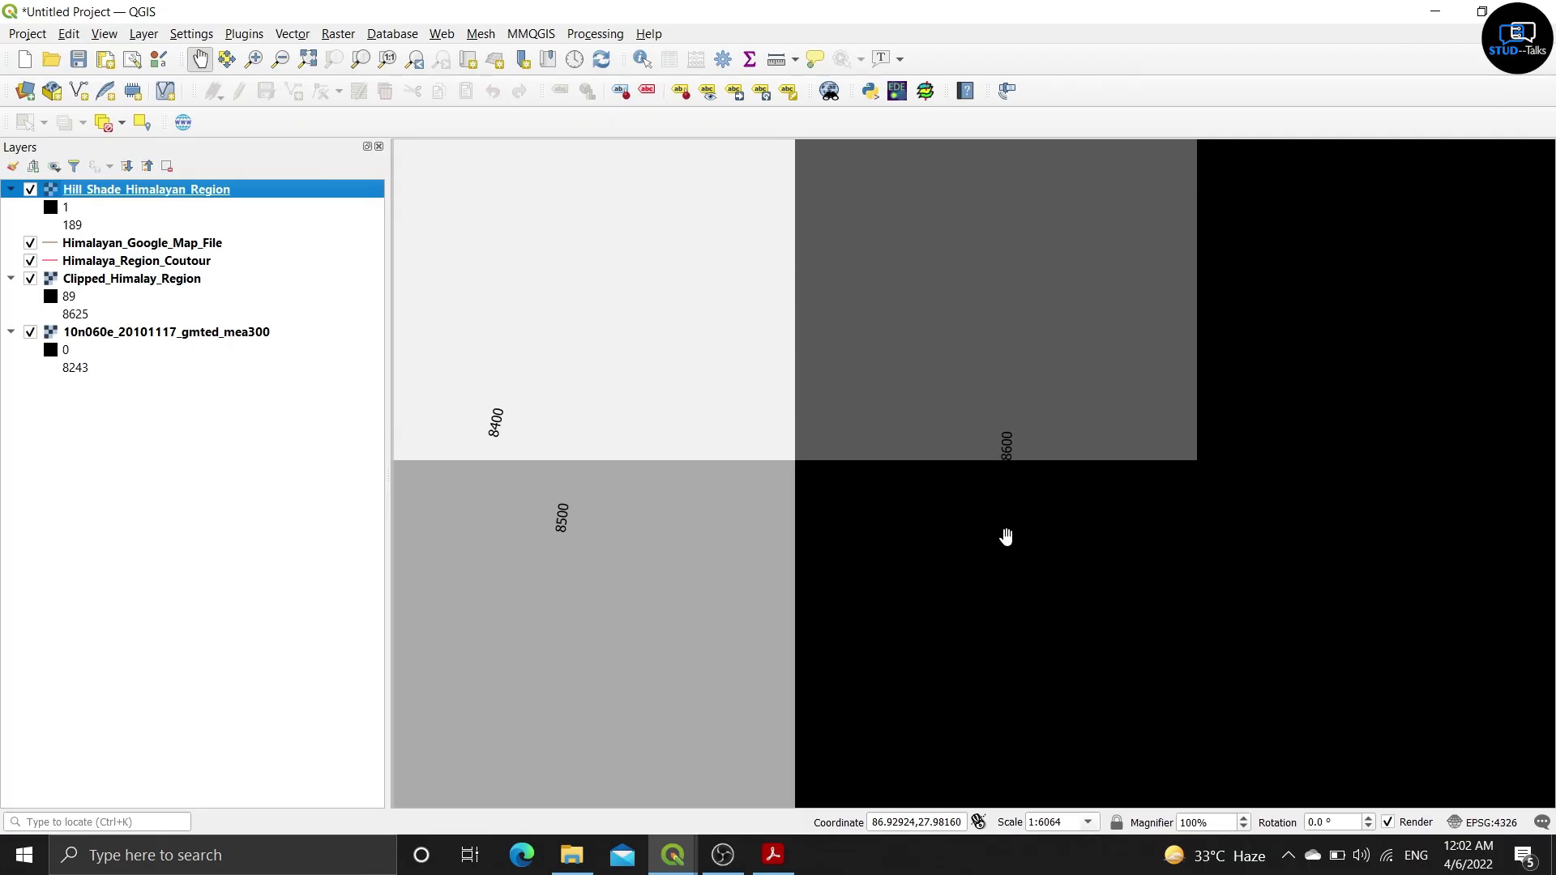
scroll(1005, 538, "down", 1)
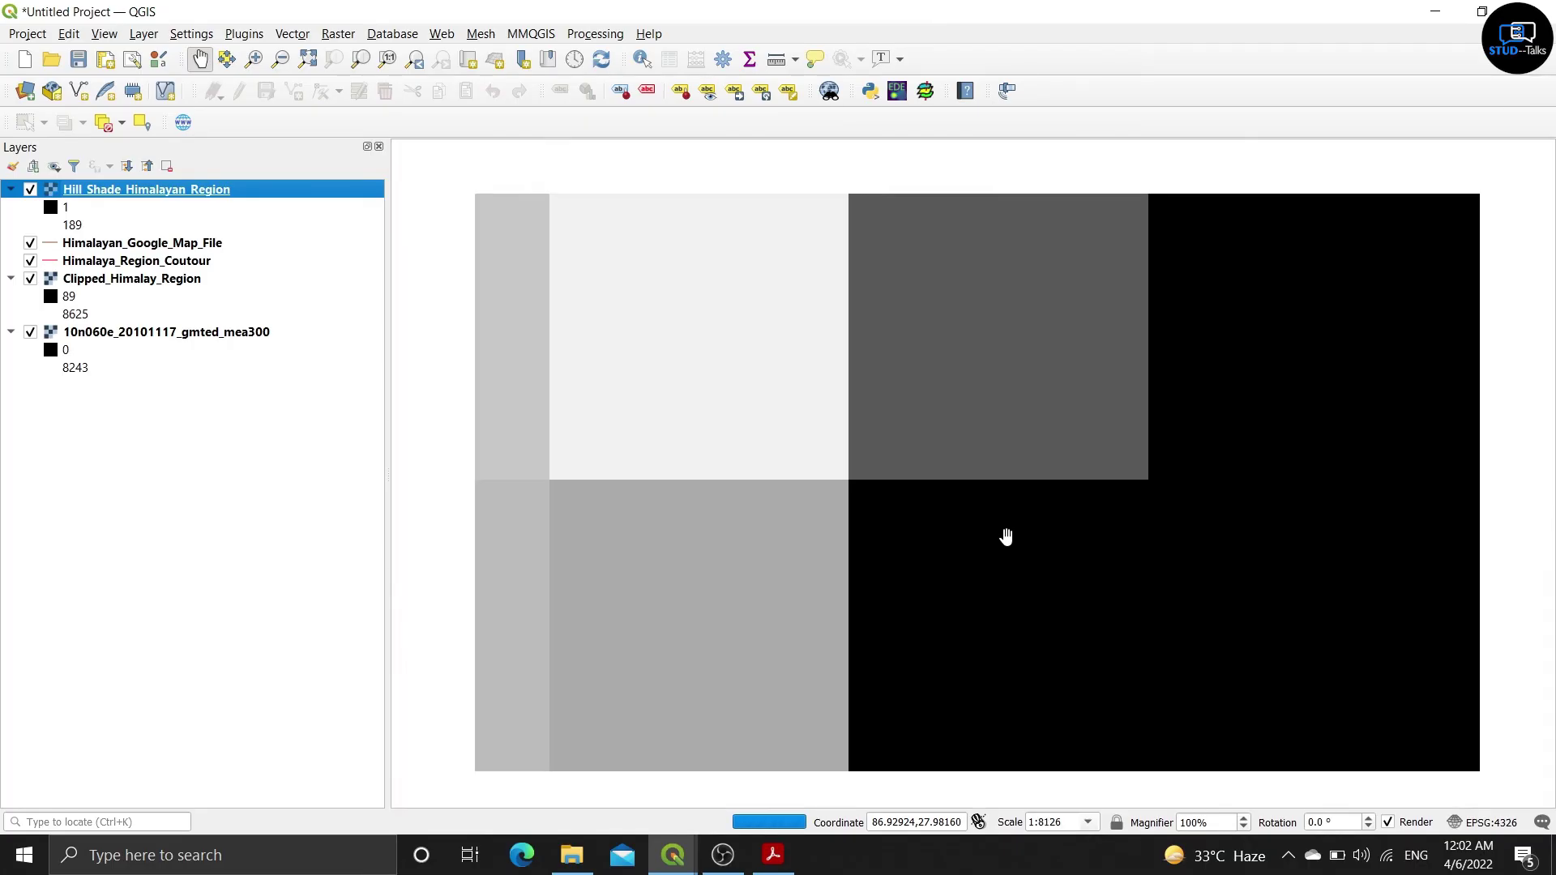
scroll(1006, 538, "down", 1)
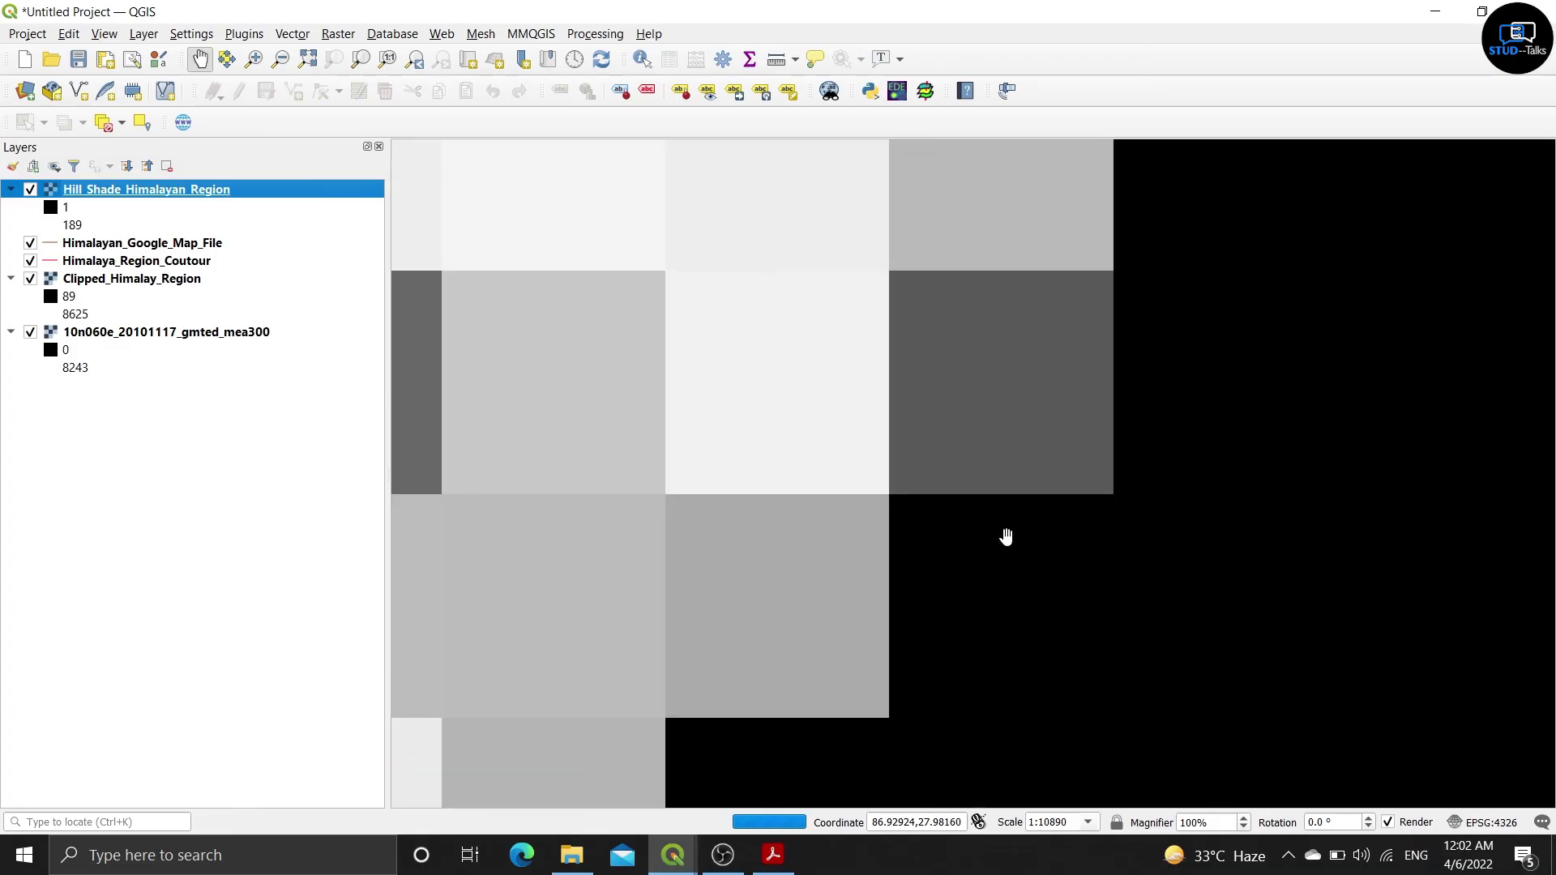
scroll(1006, 537, "down", 1)
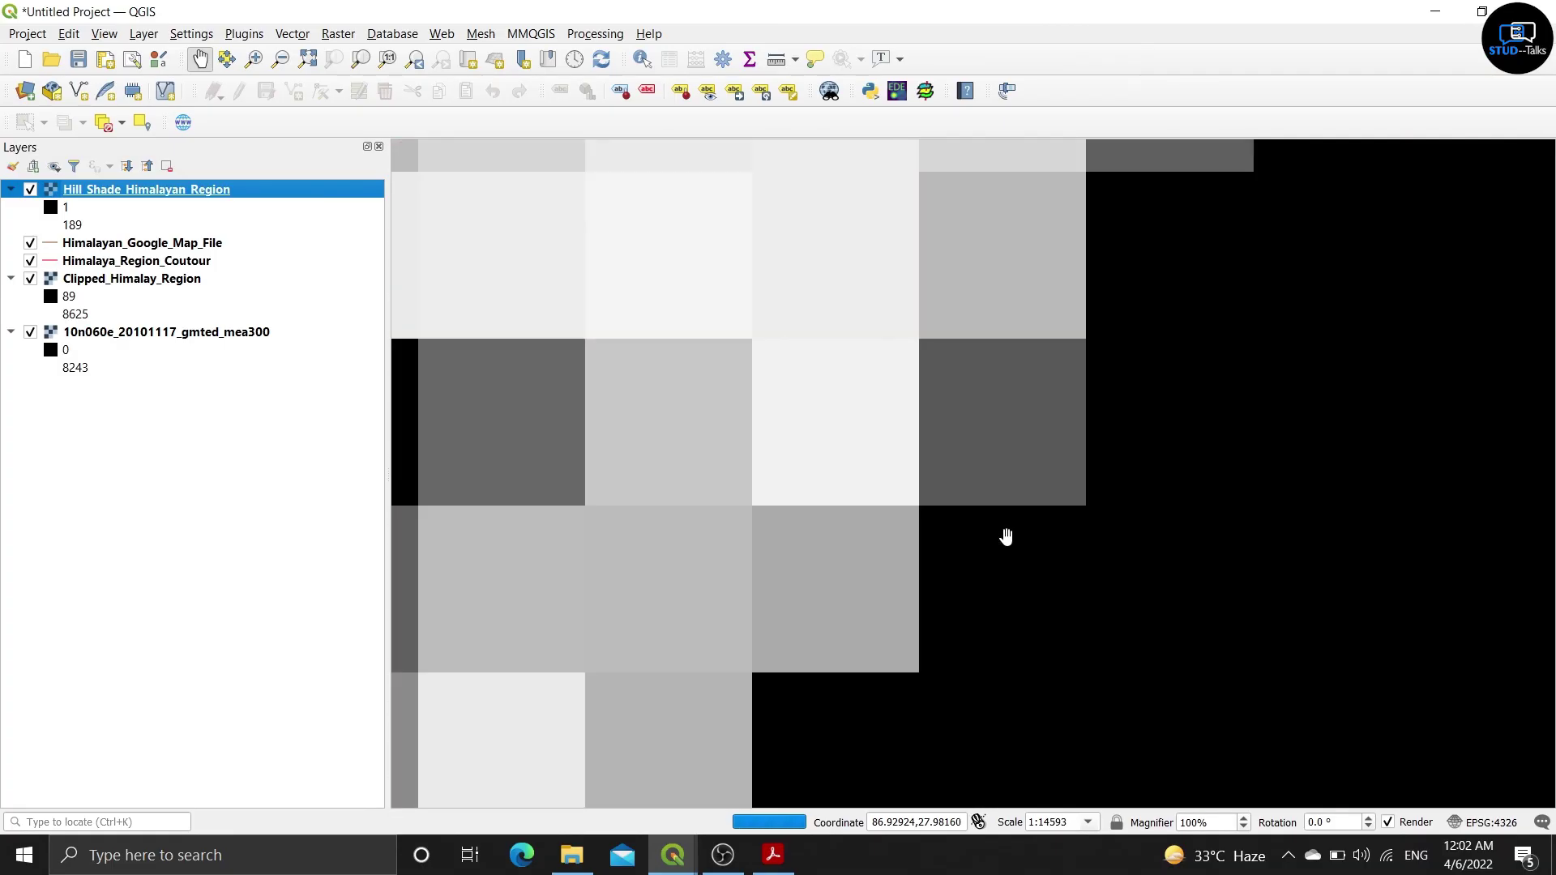
scroll(1006, 537, "down", 1)
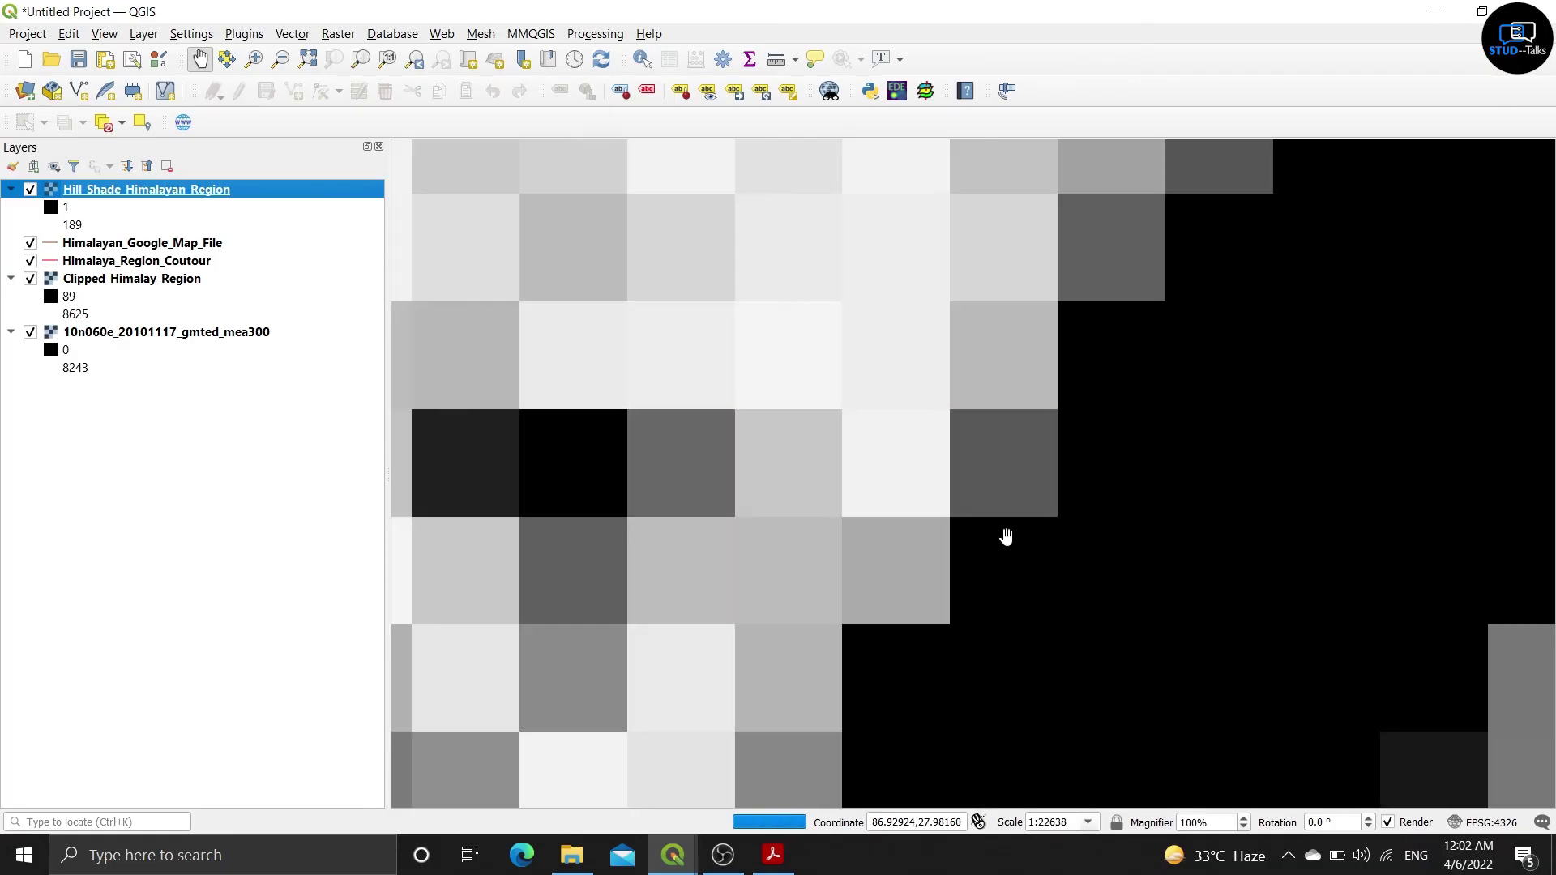
scroll(1006, 537, "down", 1)
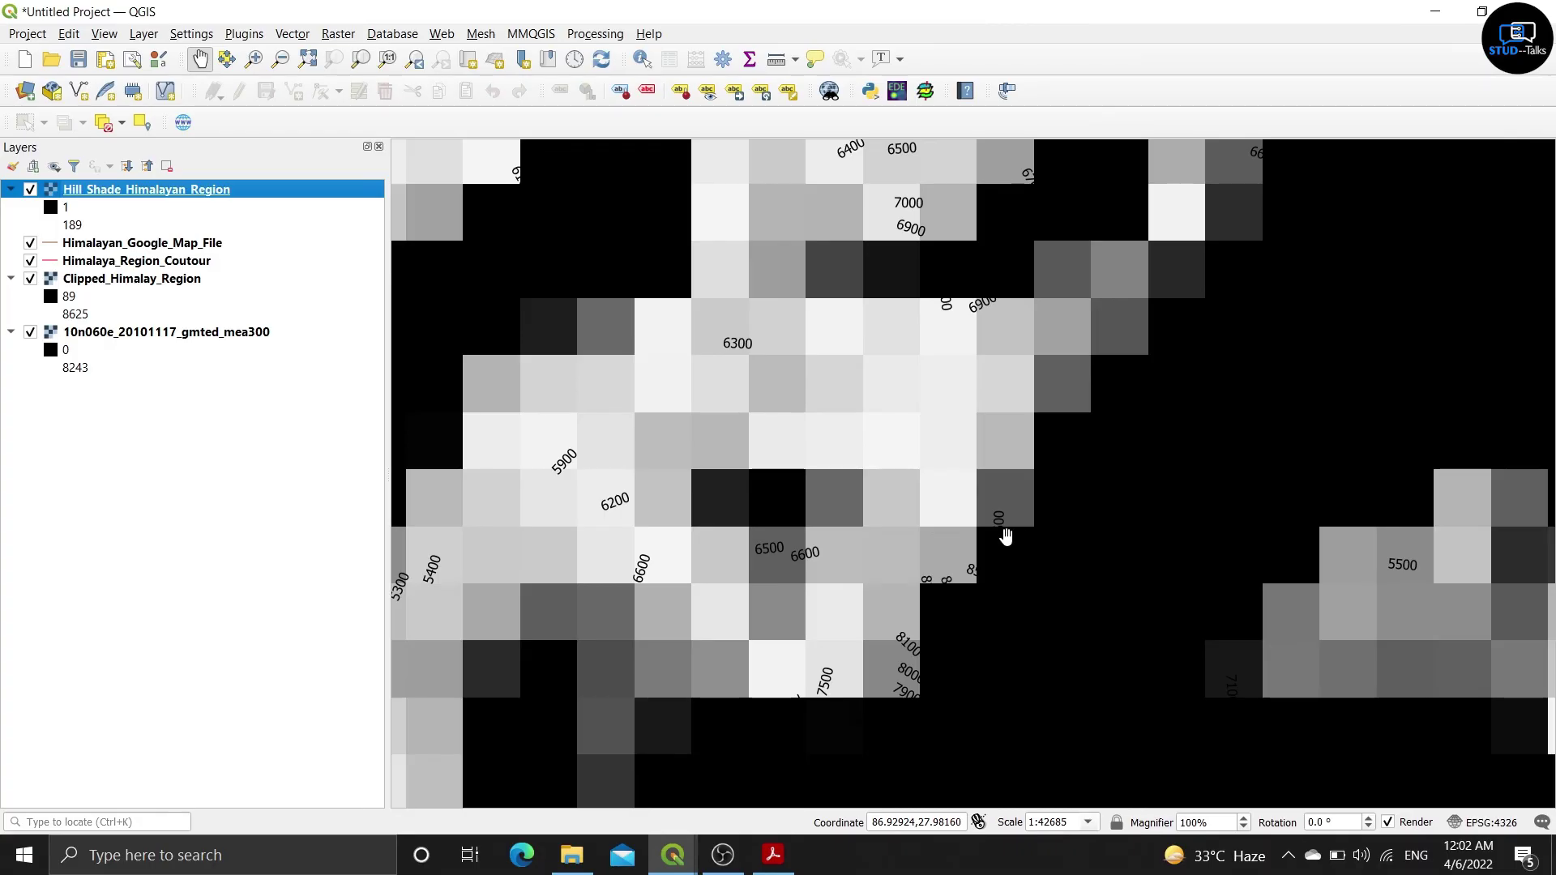
scroll(1006, 537, "down", 1)
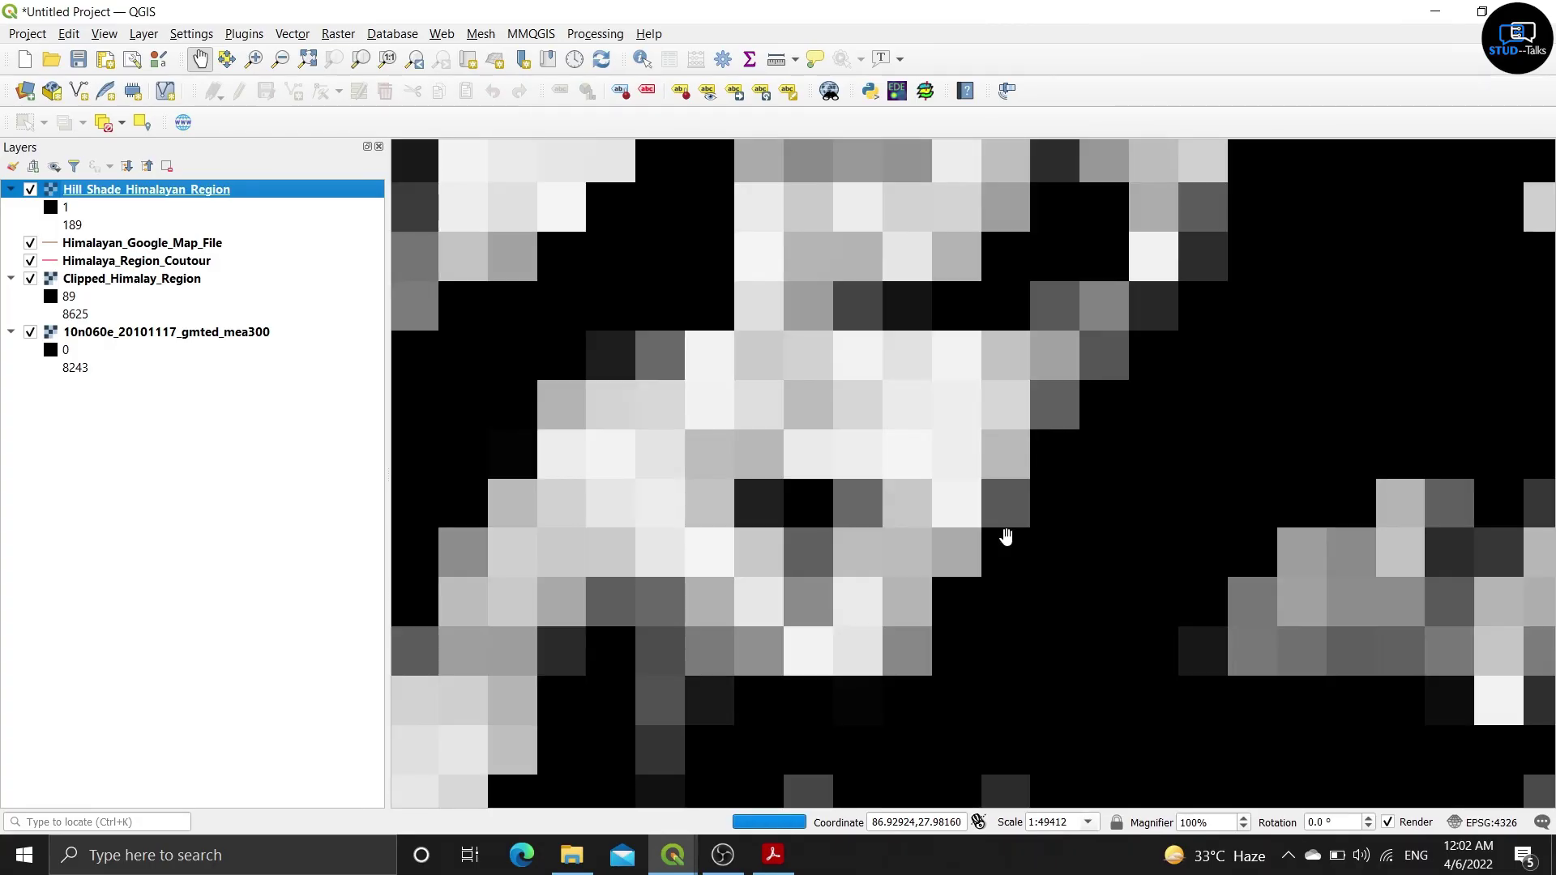
scroll(1005, 537, "down", 2)
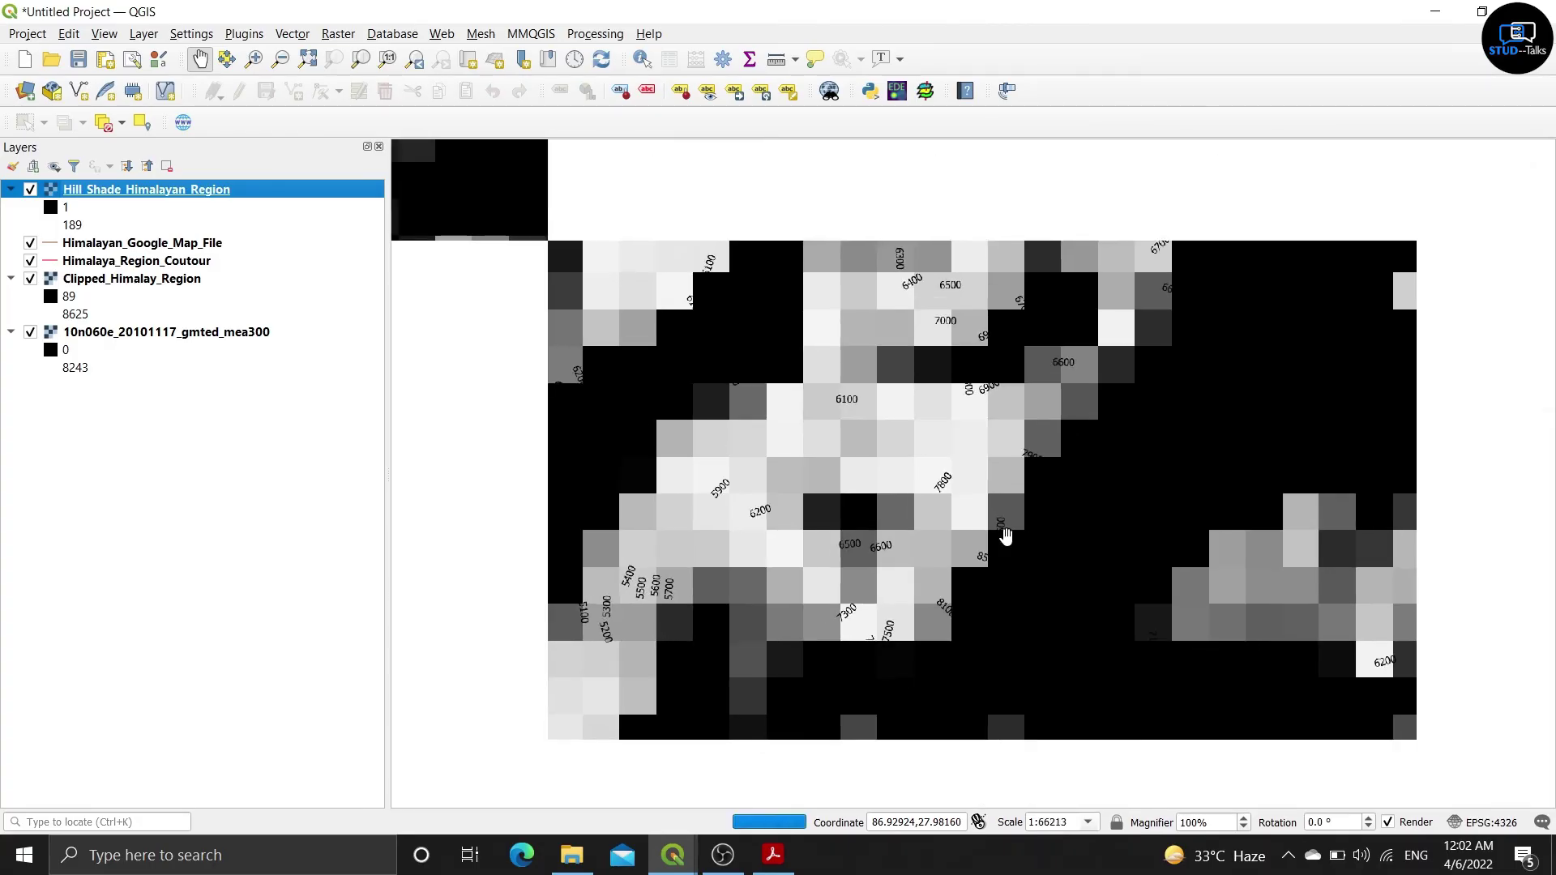
scroll(1006, 537, "down", 1)
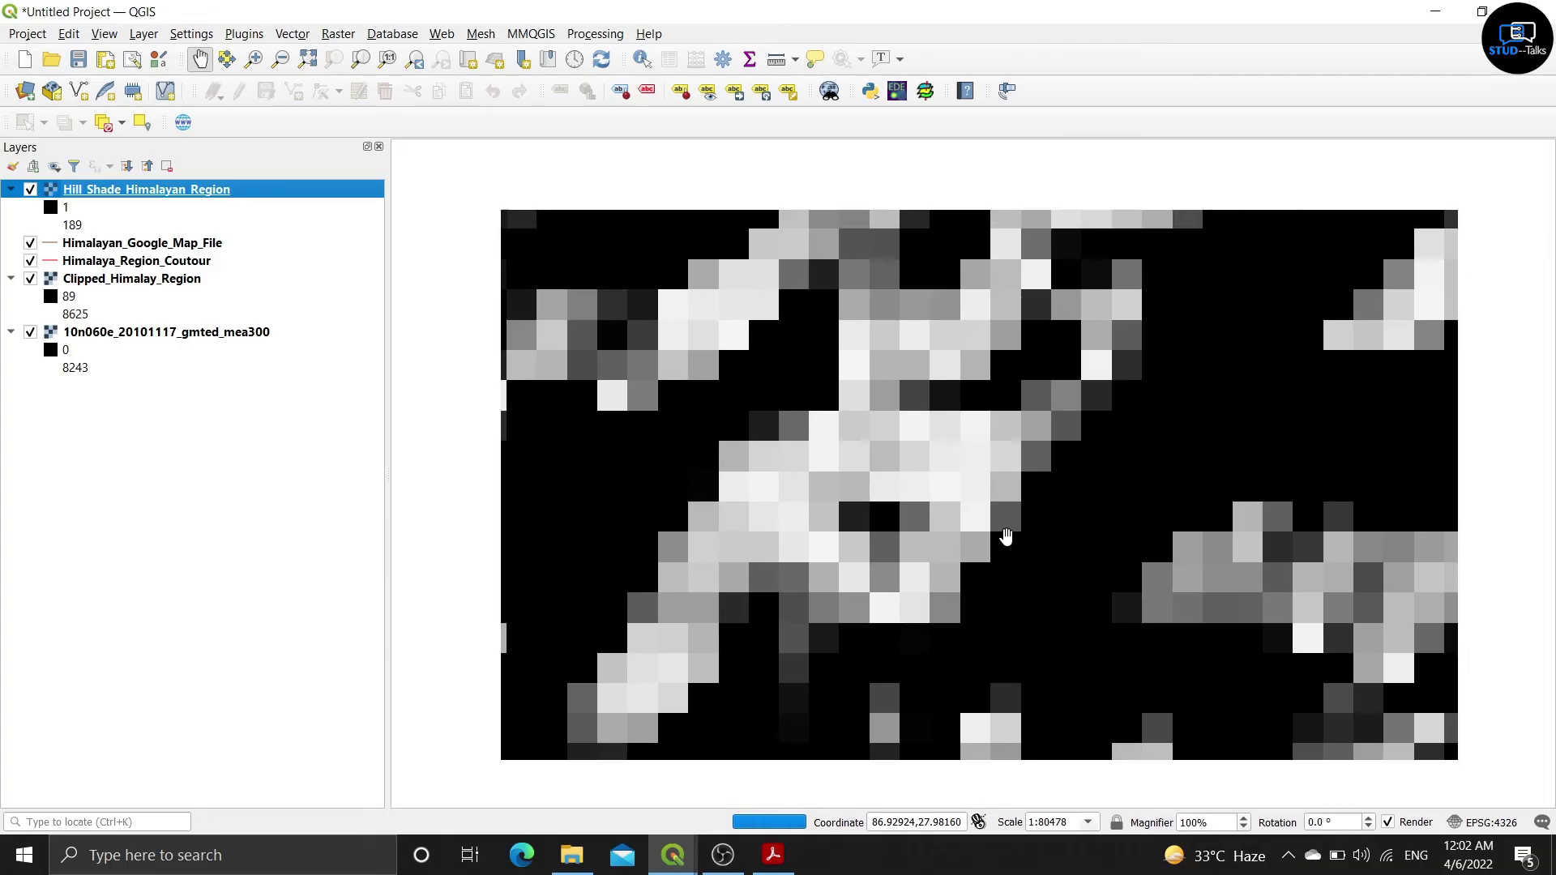
scroll(1005, 538, "down", 1)
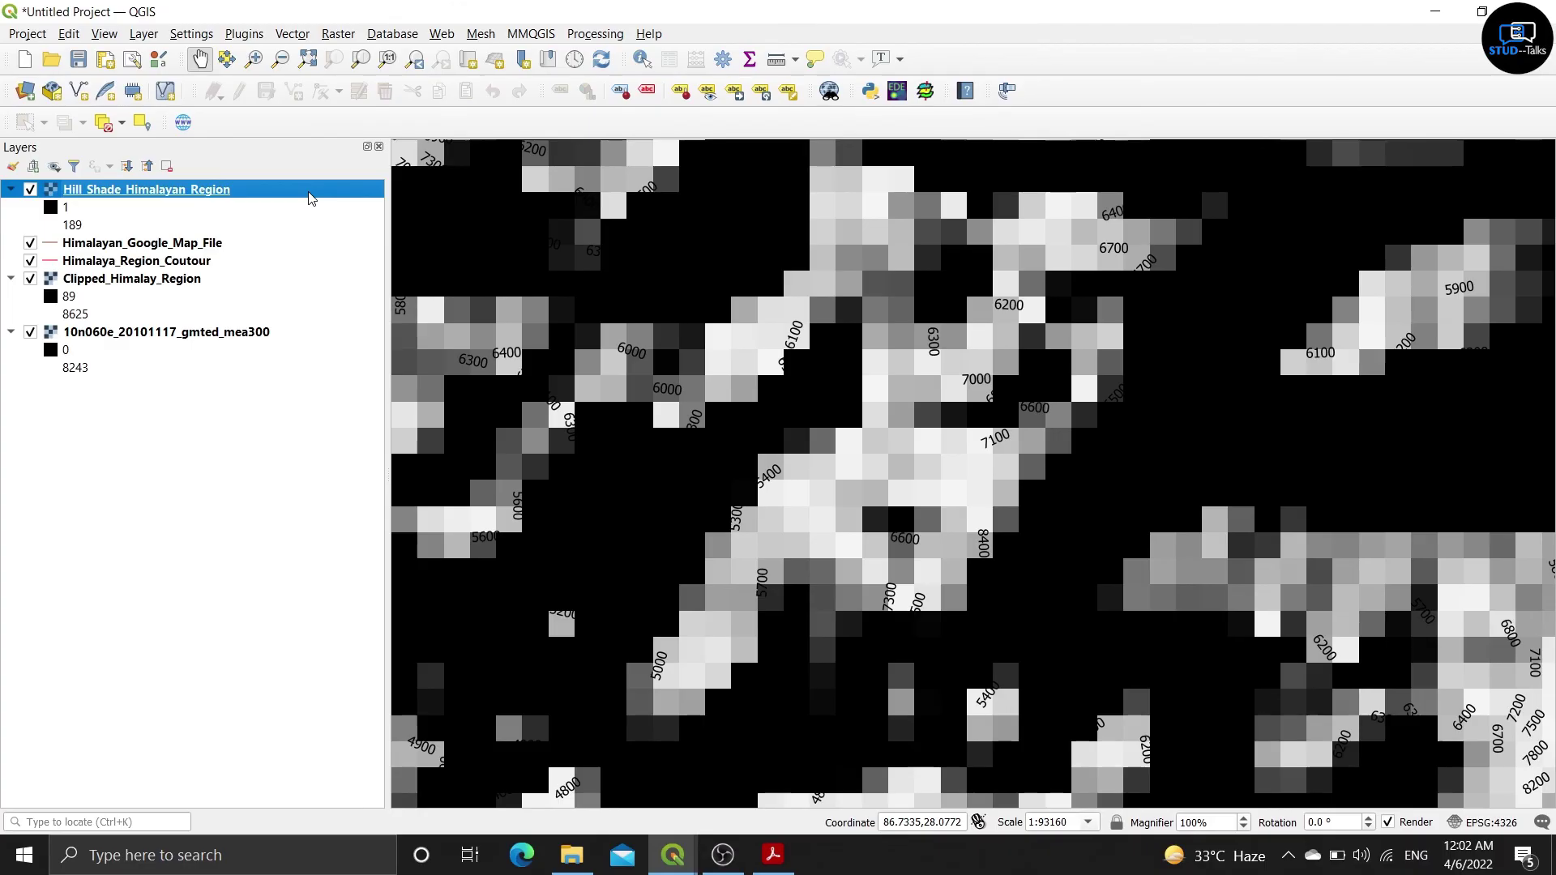
Step: Style Hill_Shade_Himalayan_Region as singleband pseudocolor using the RdYlGn colour ramp
right_click(309, 198)
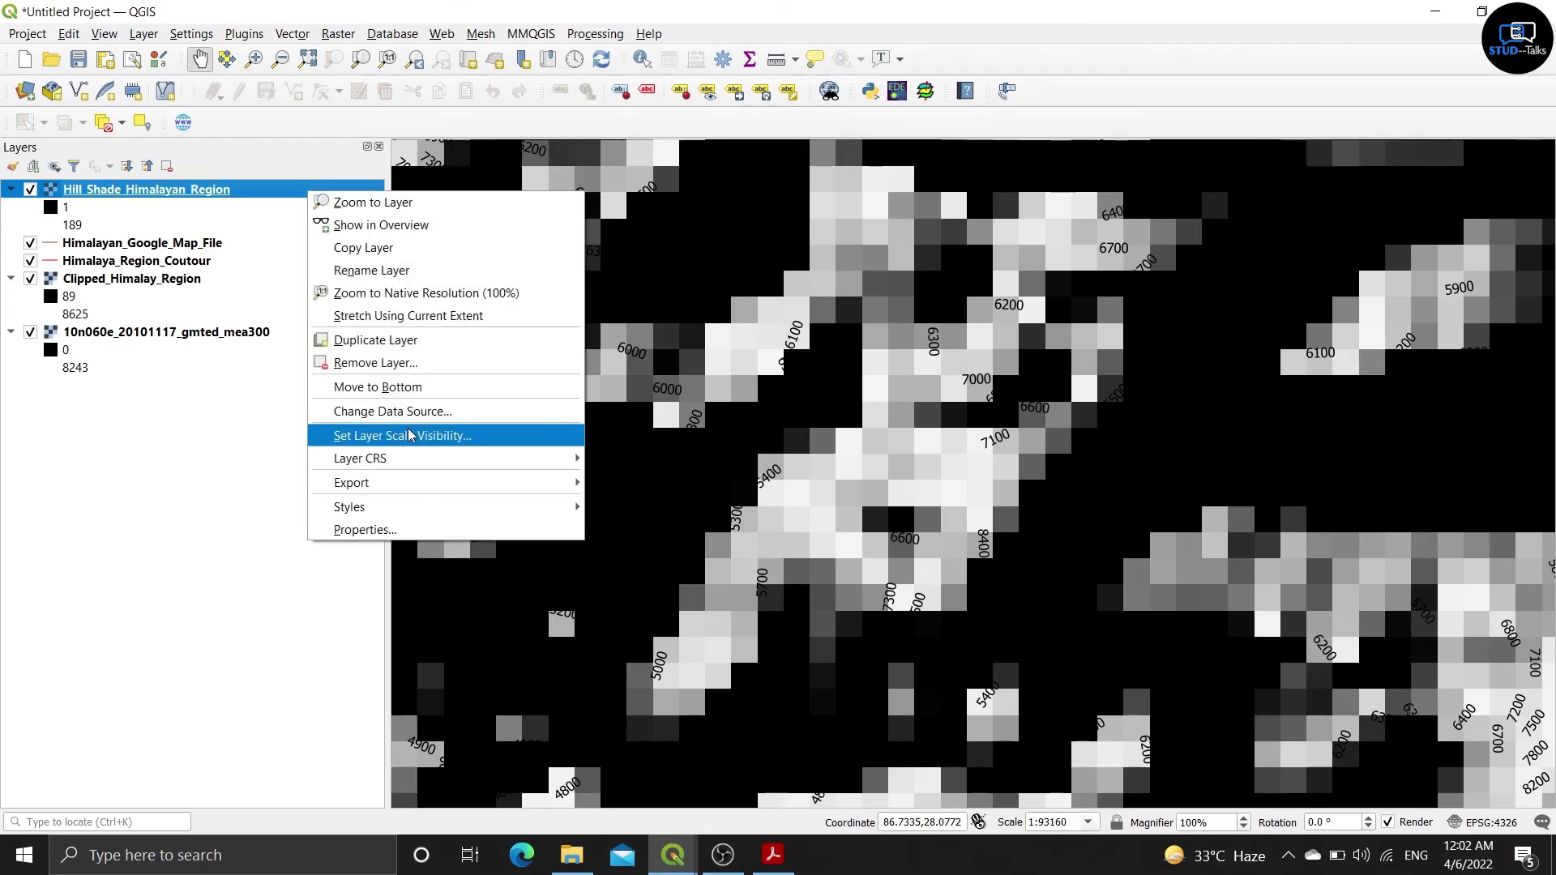
left_click(387, 529)
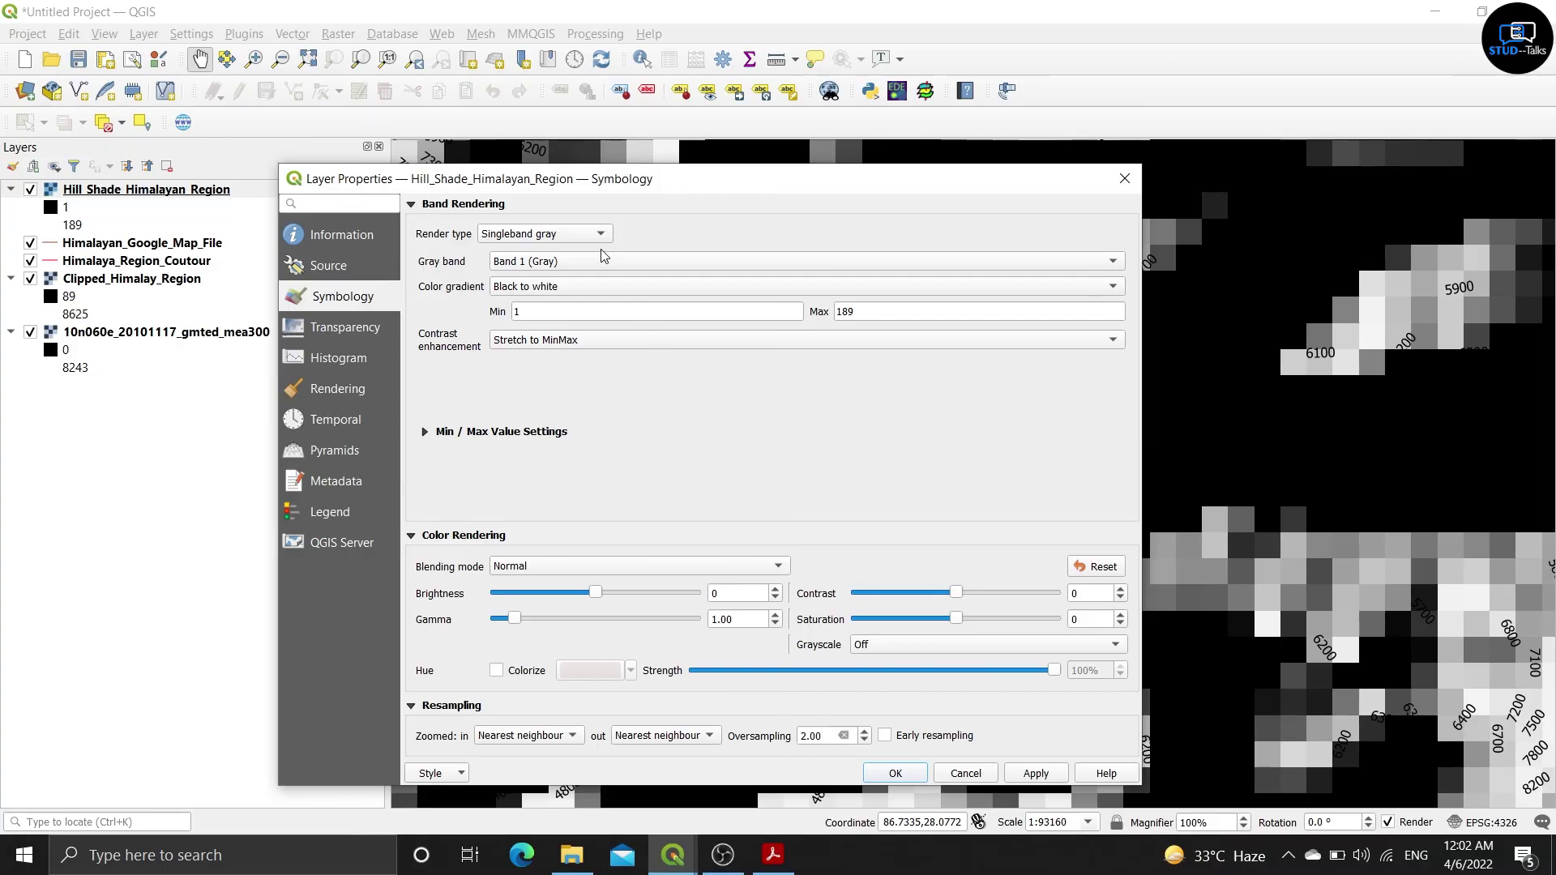
scroll(599, 234, "down", 2)
left_click(575, 232)
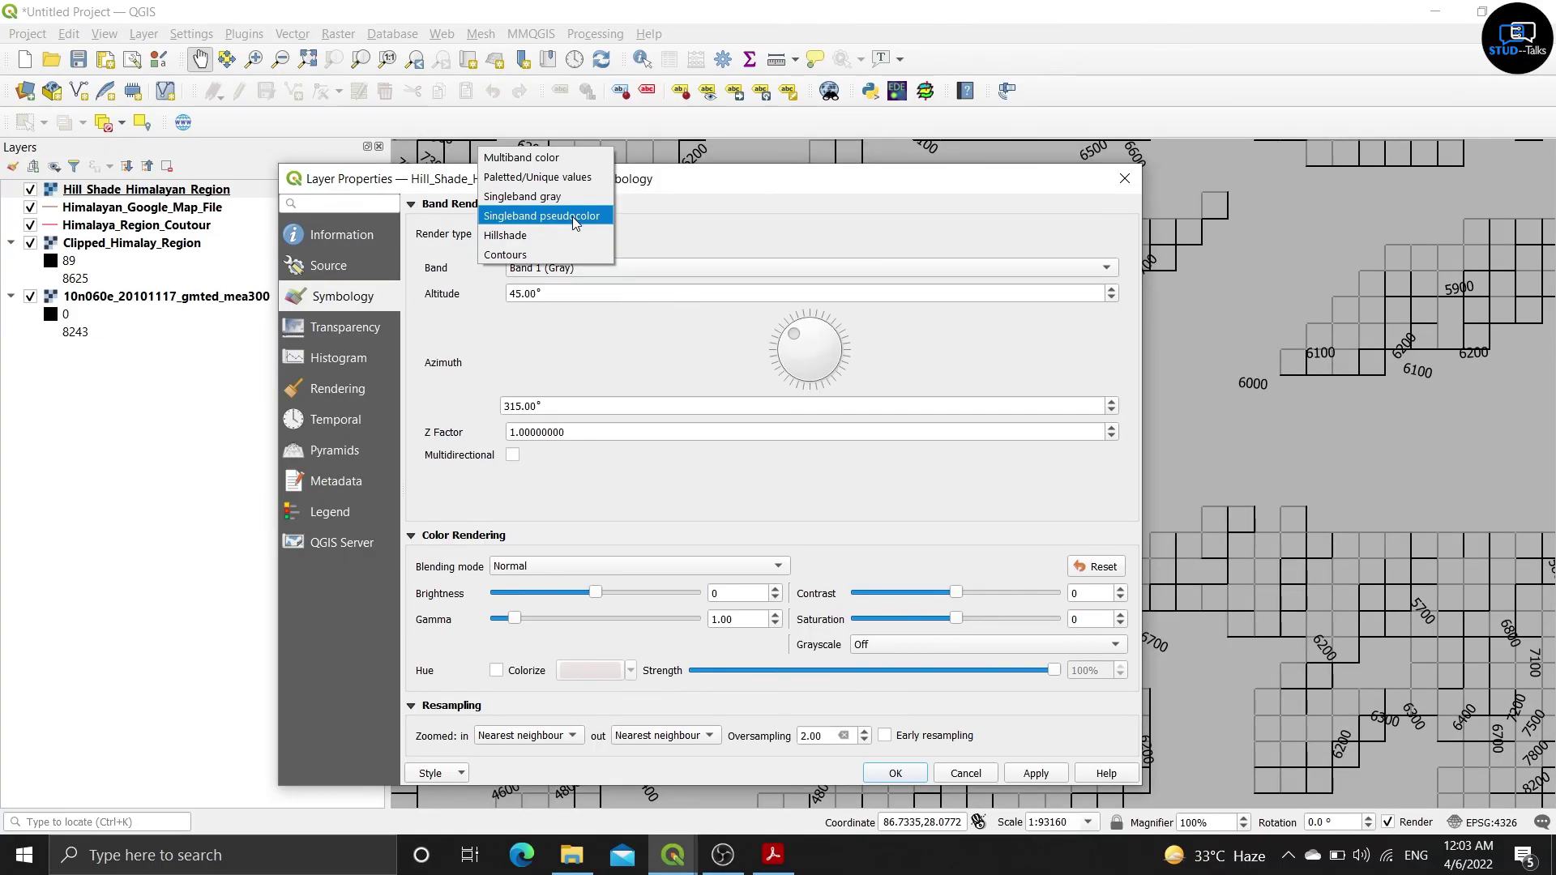
left_click(575, 217)
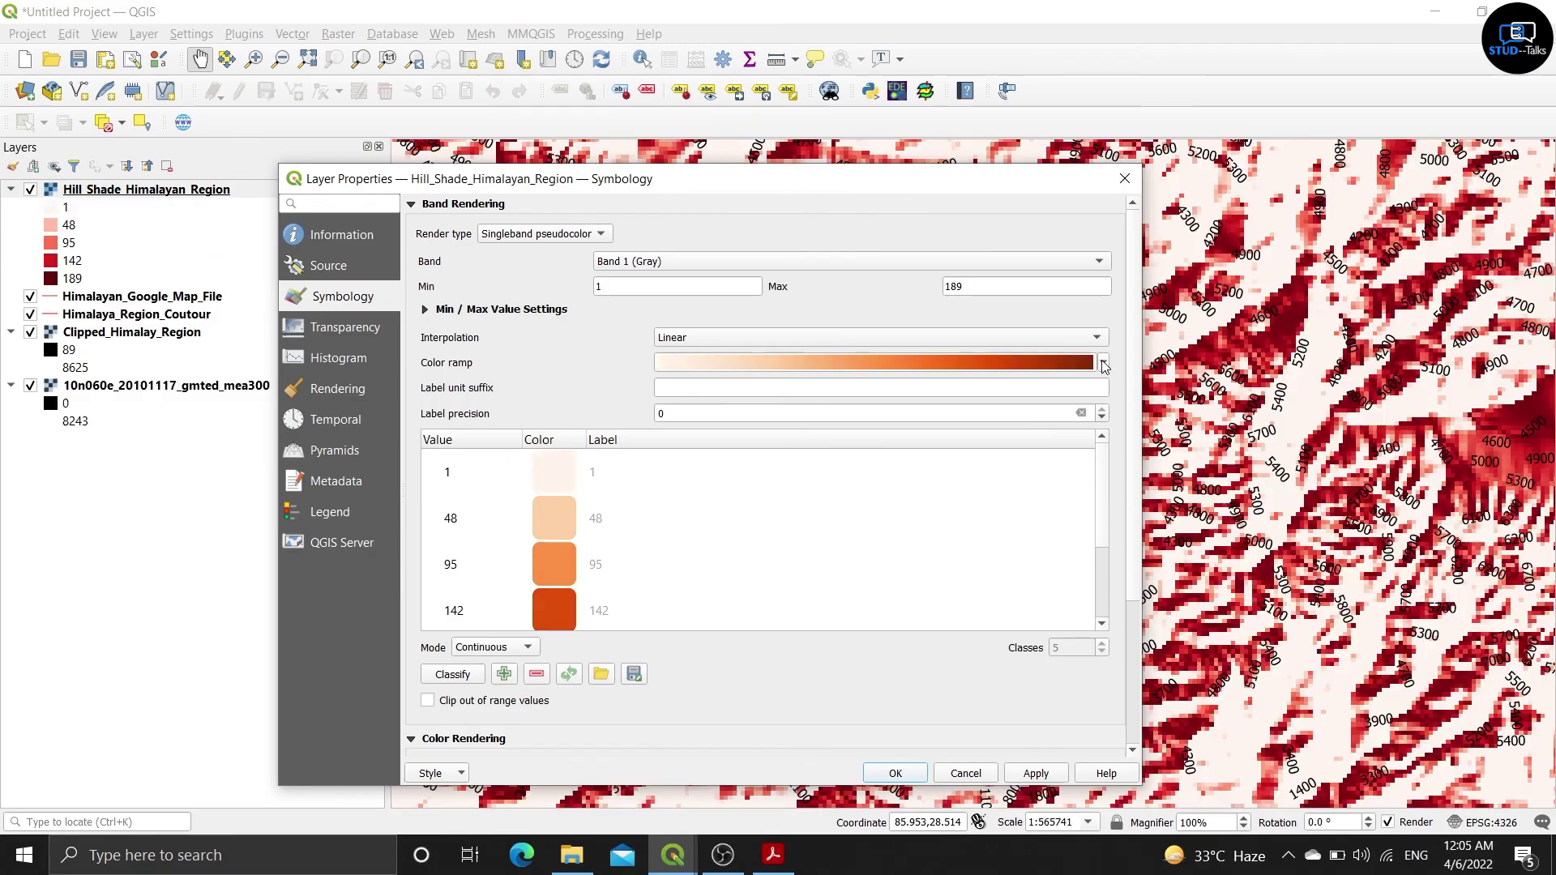
left_click(1103, 362)
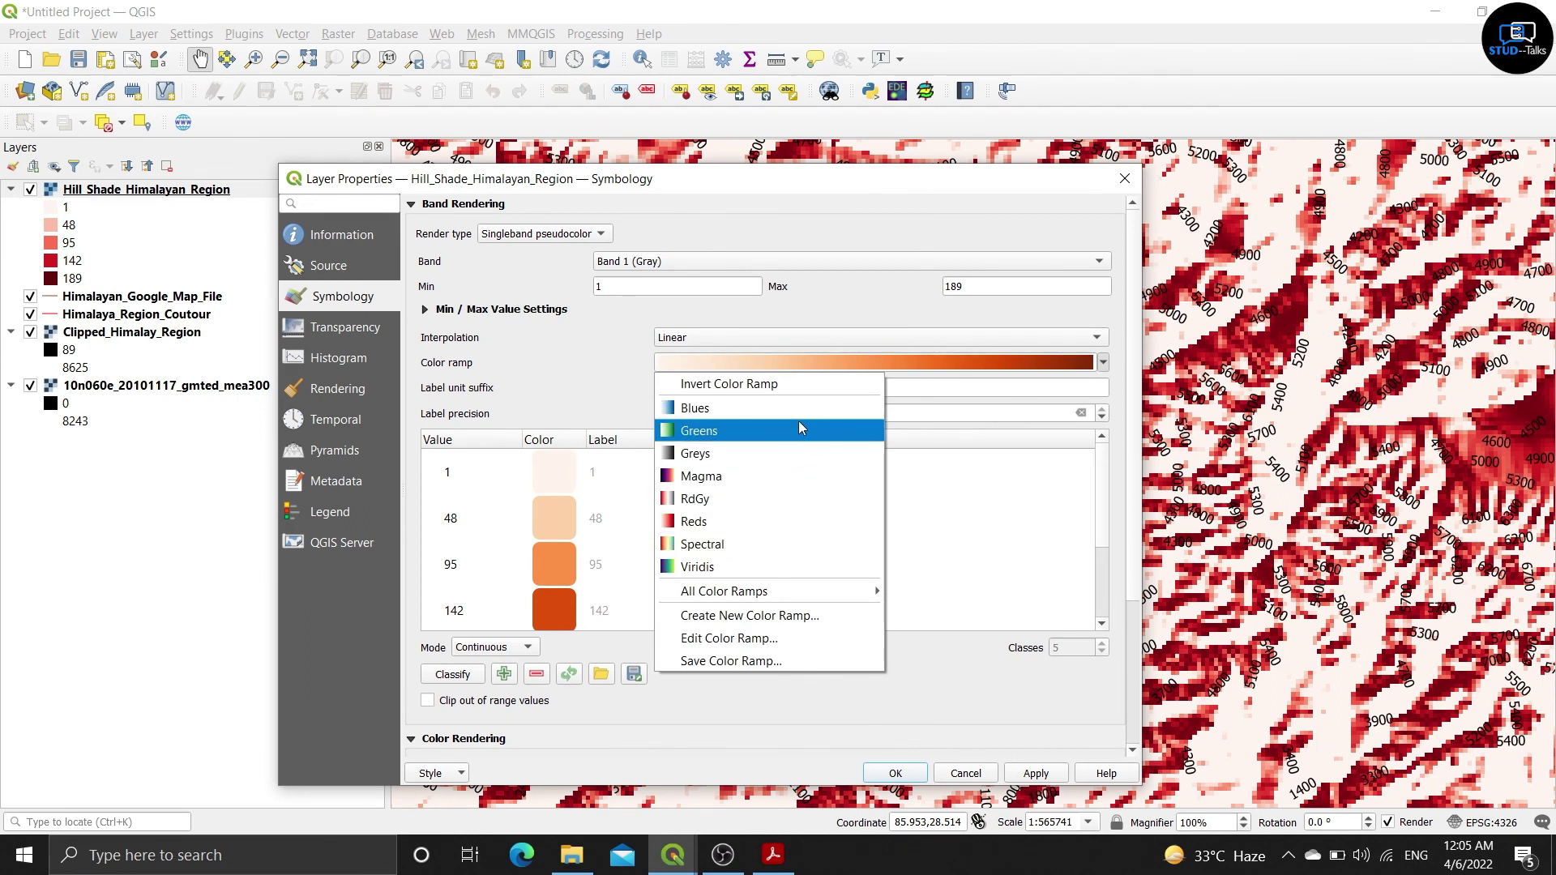
mouse_move(798, 596)
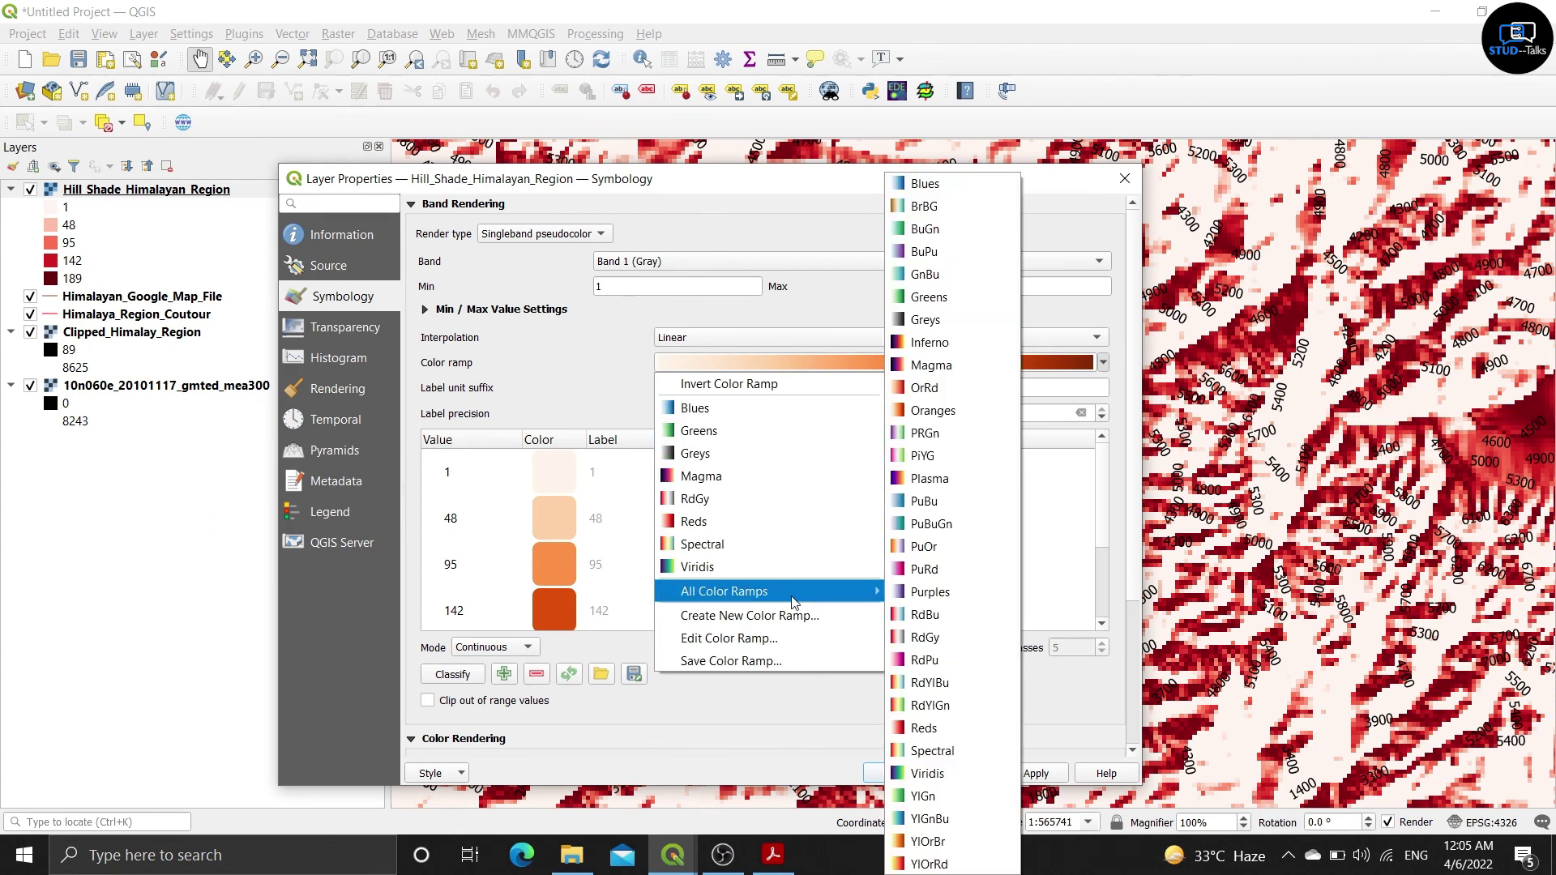
left_click(922, 707)
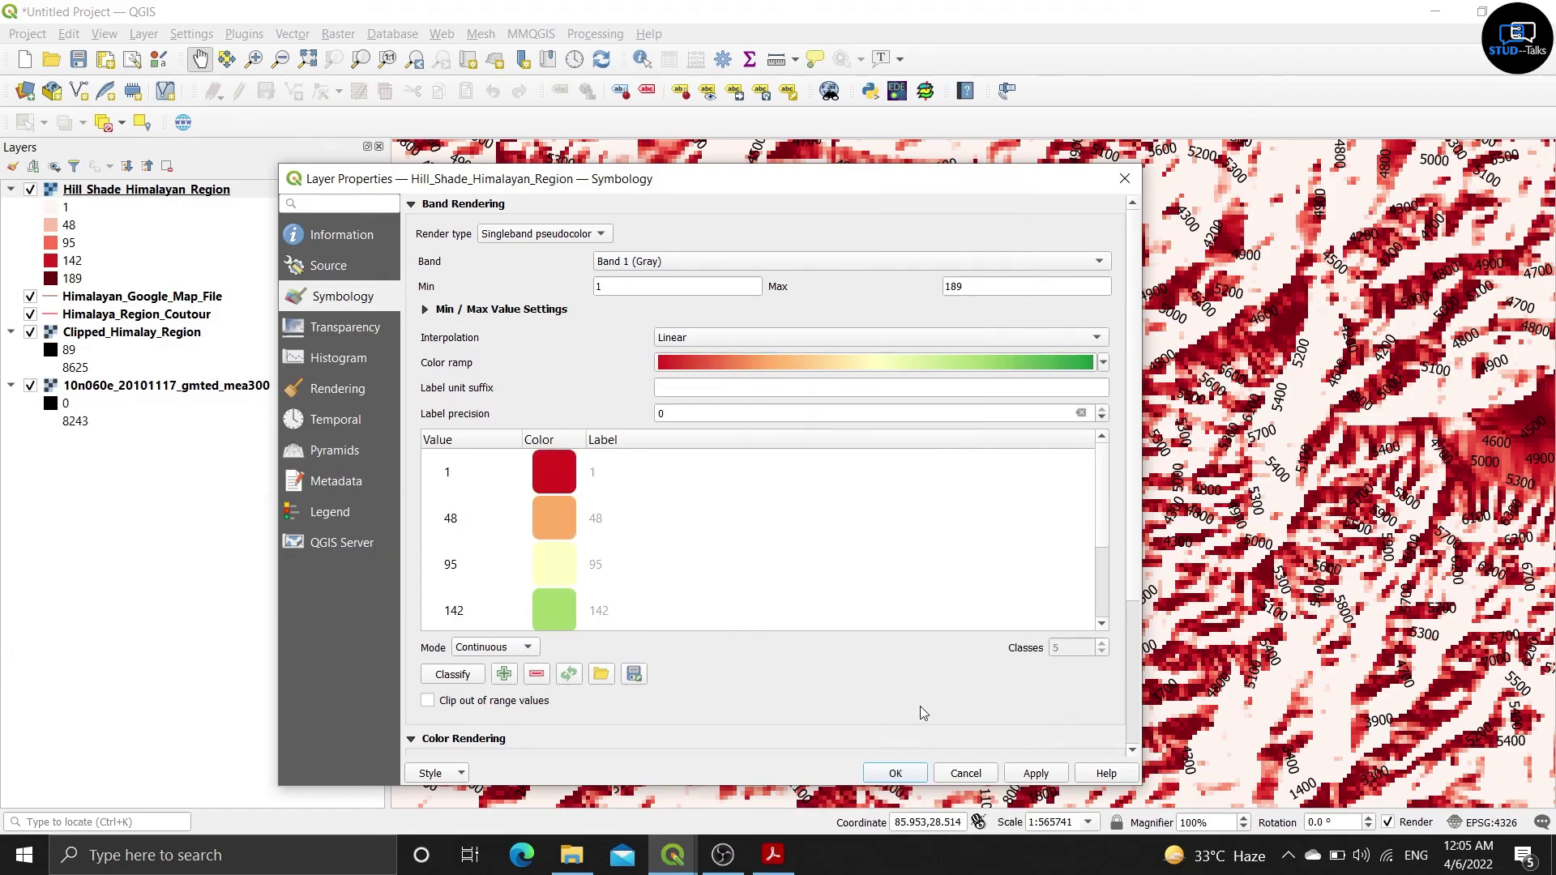
left_click(1038, 774)
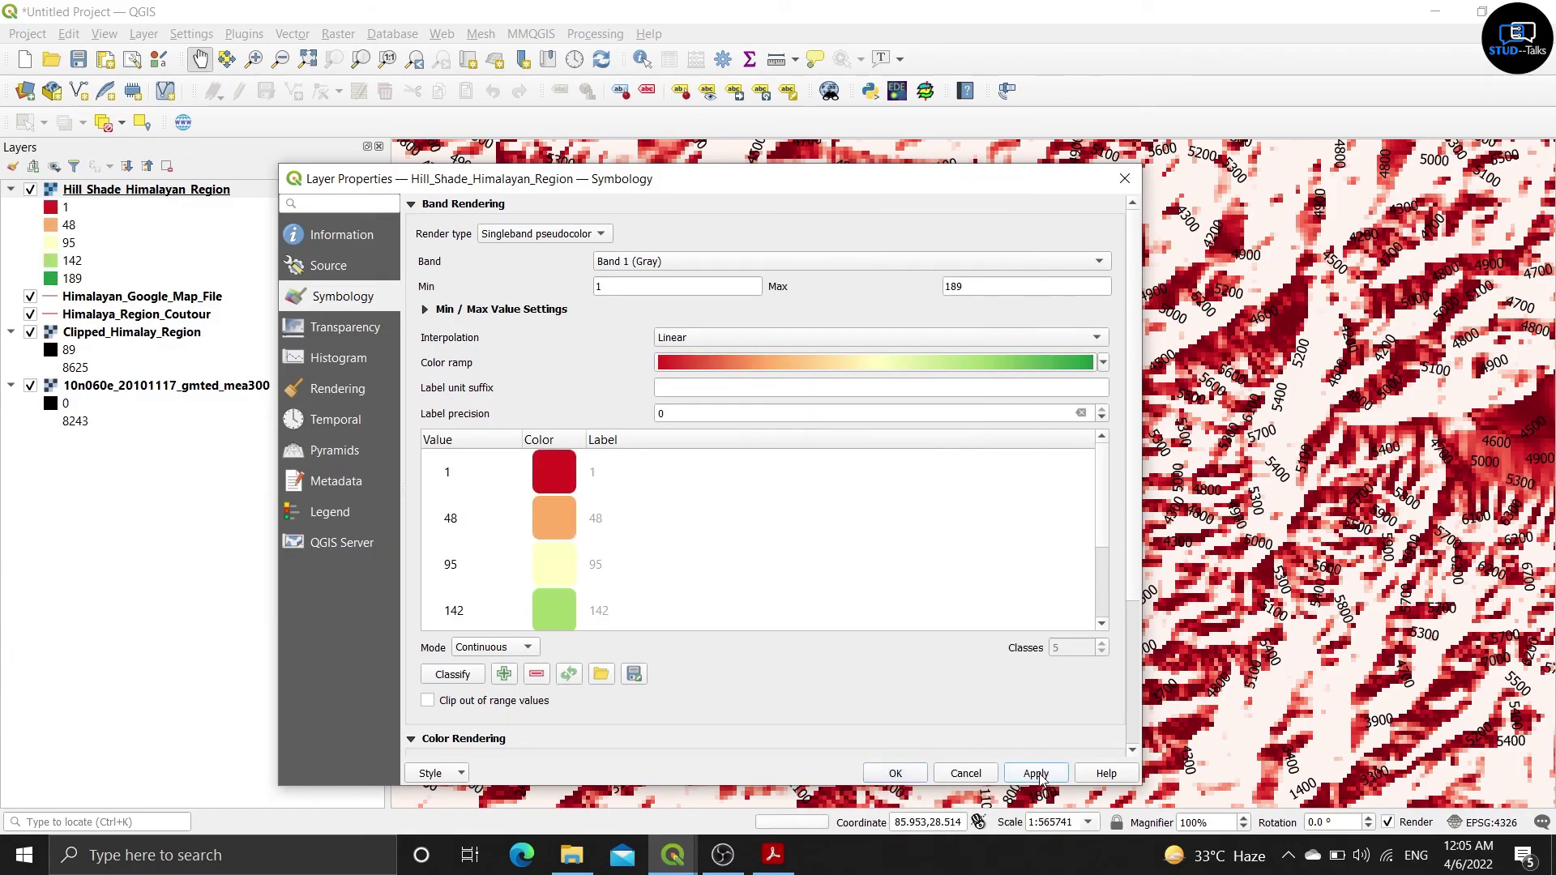
left_click(895, 774)
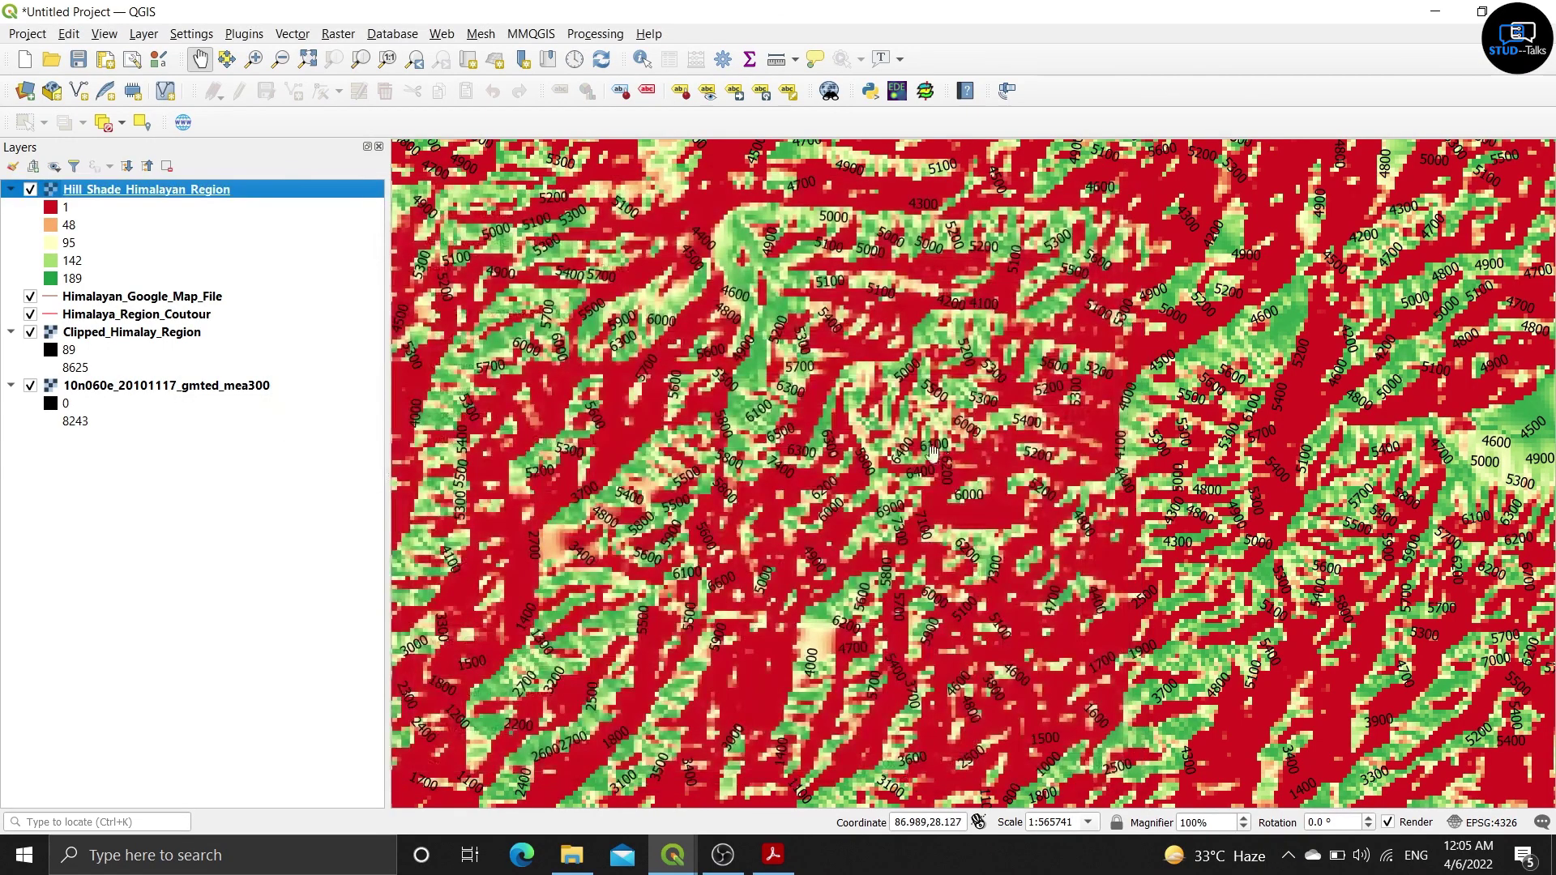